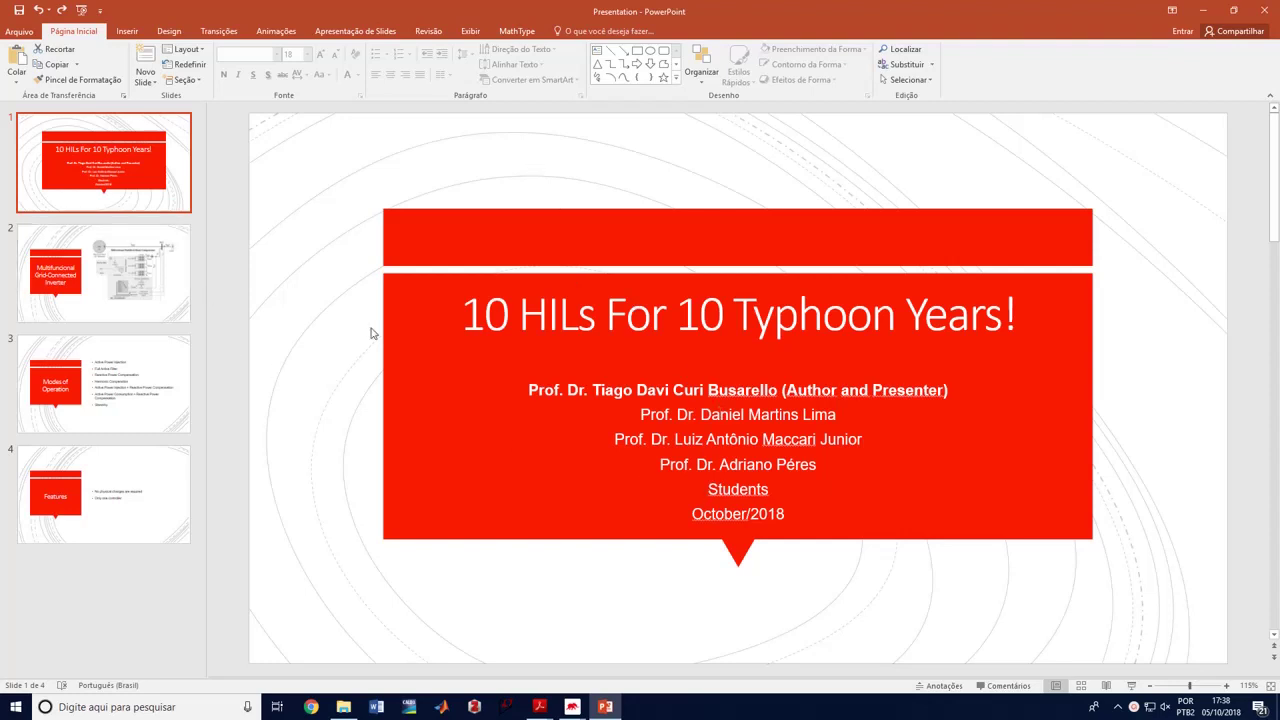
Step: Show the Multifuncional Grid-Connected Inverter slide, then move to slide 3, Modes of Operation
left_click(89, 292)
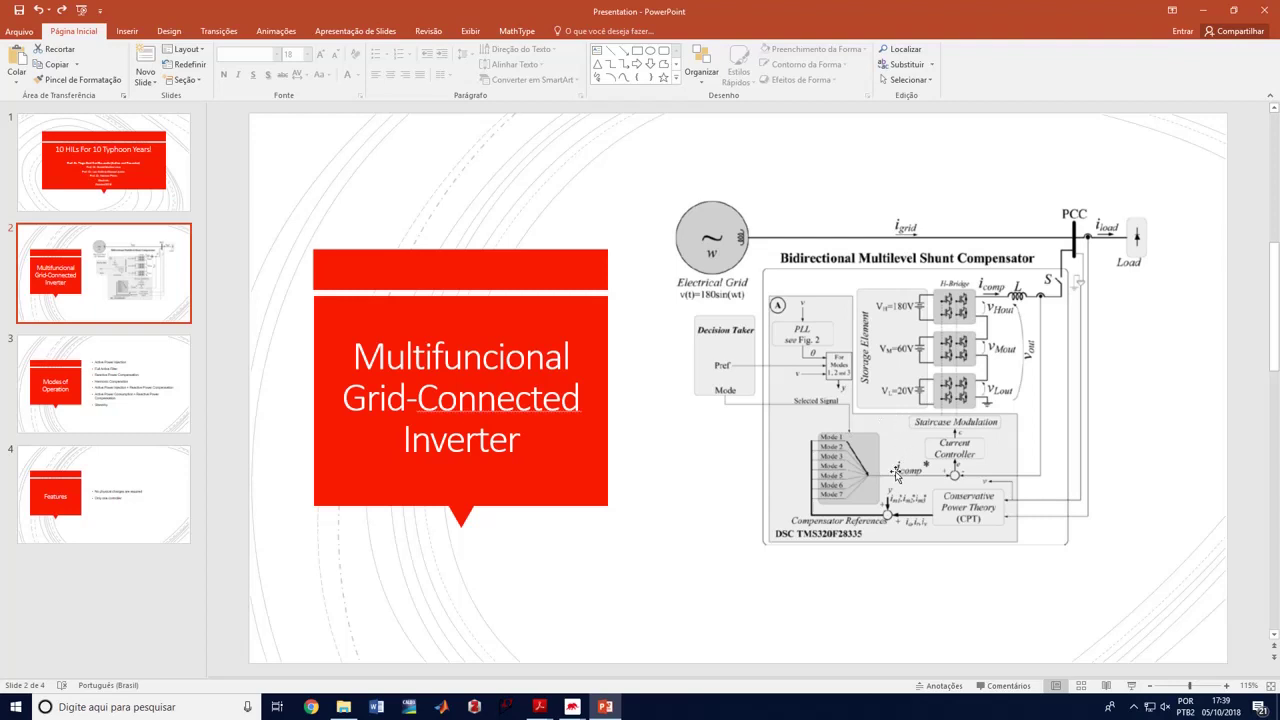
left_click(152, 386)
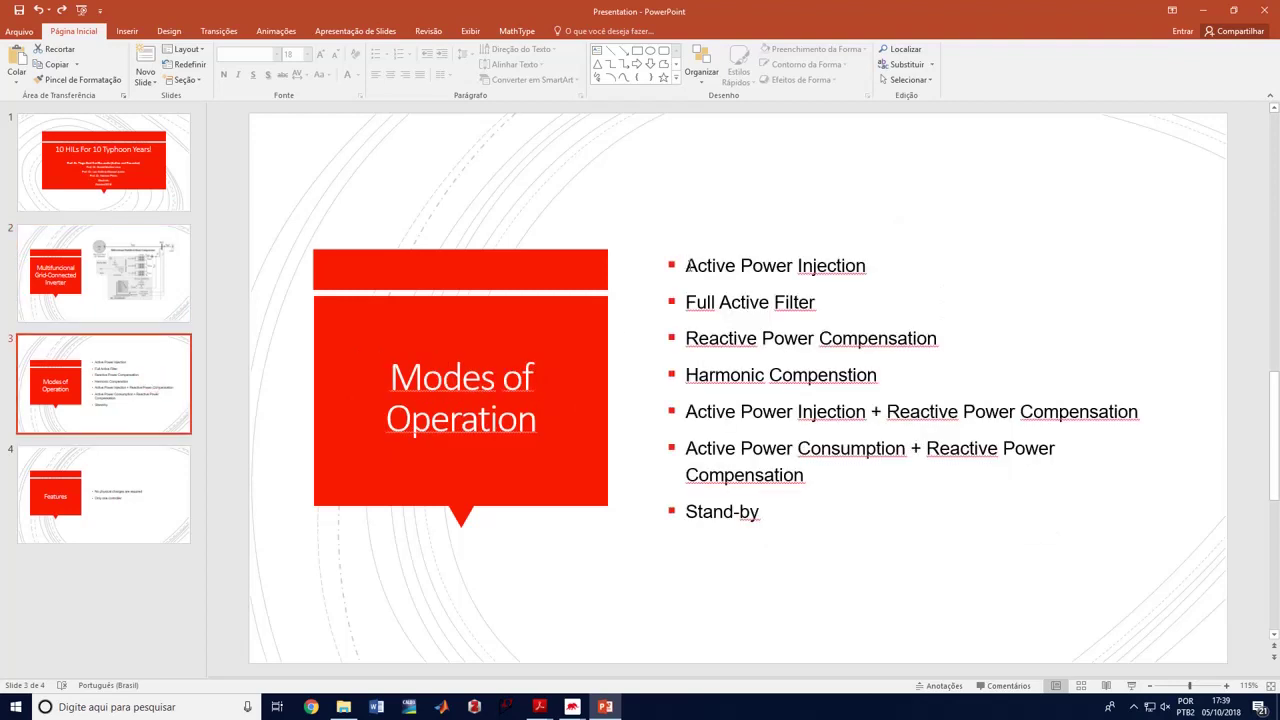
triple_click(688, 265)
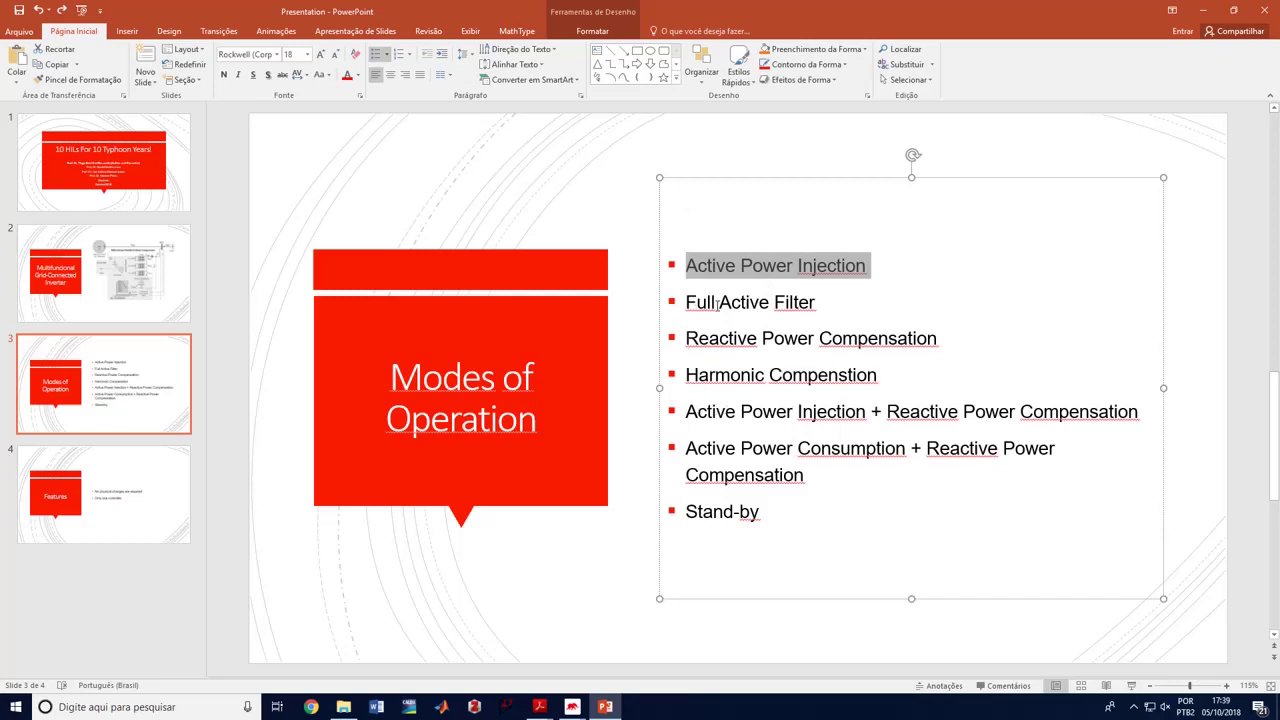
left_click_drag(689, 411, 1140, 411)
left_click(794, 448)
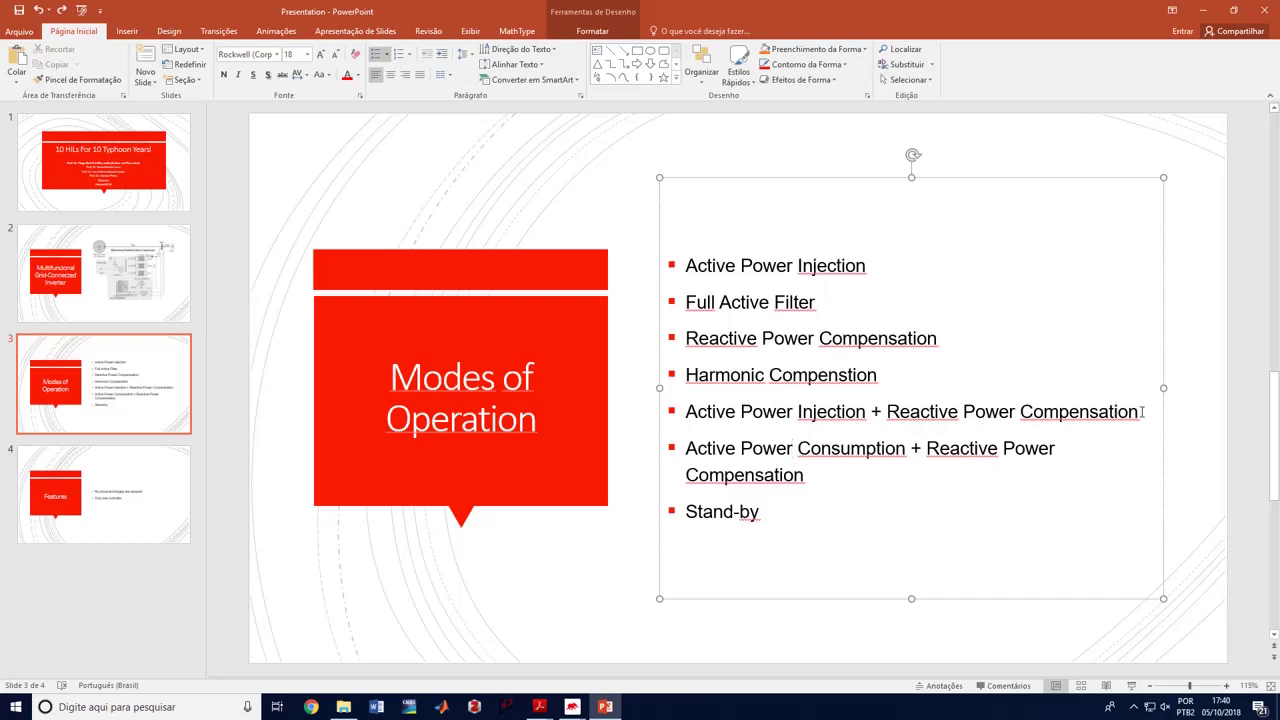
left_click_drag(1141, 411, 725, 411)
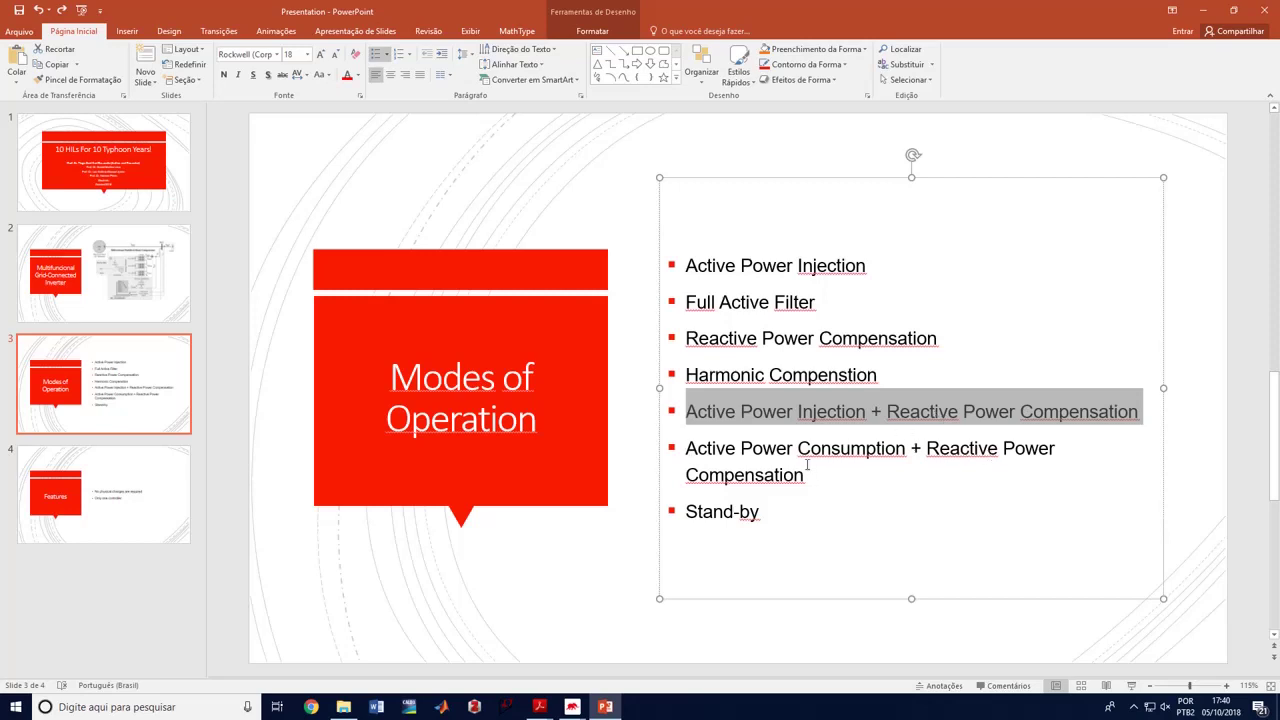
left_click(805, 412)
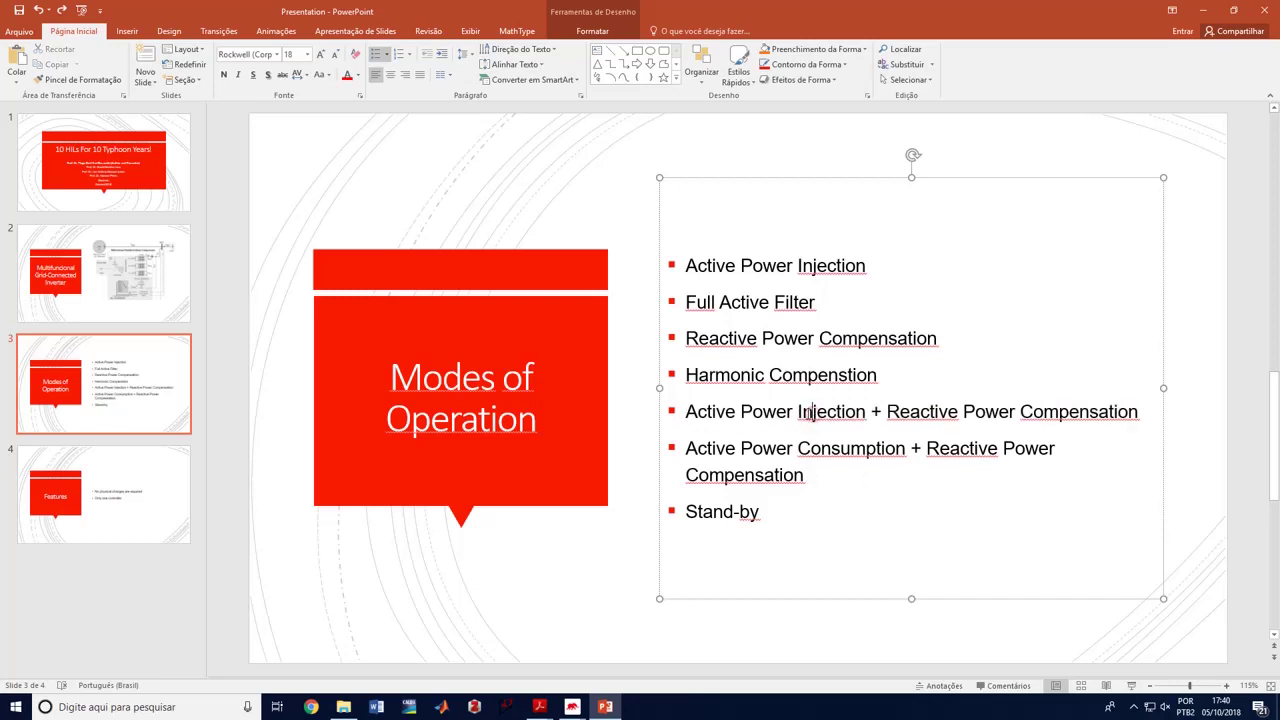
left_click_drag(800, 412, 845, 415)
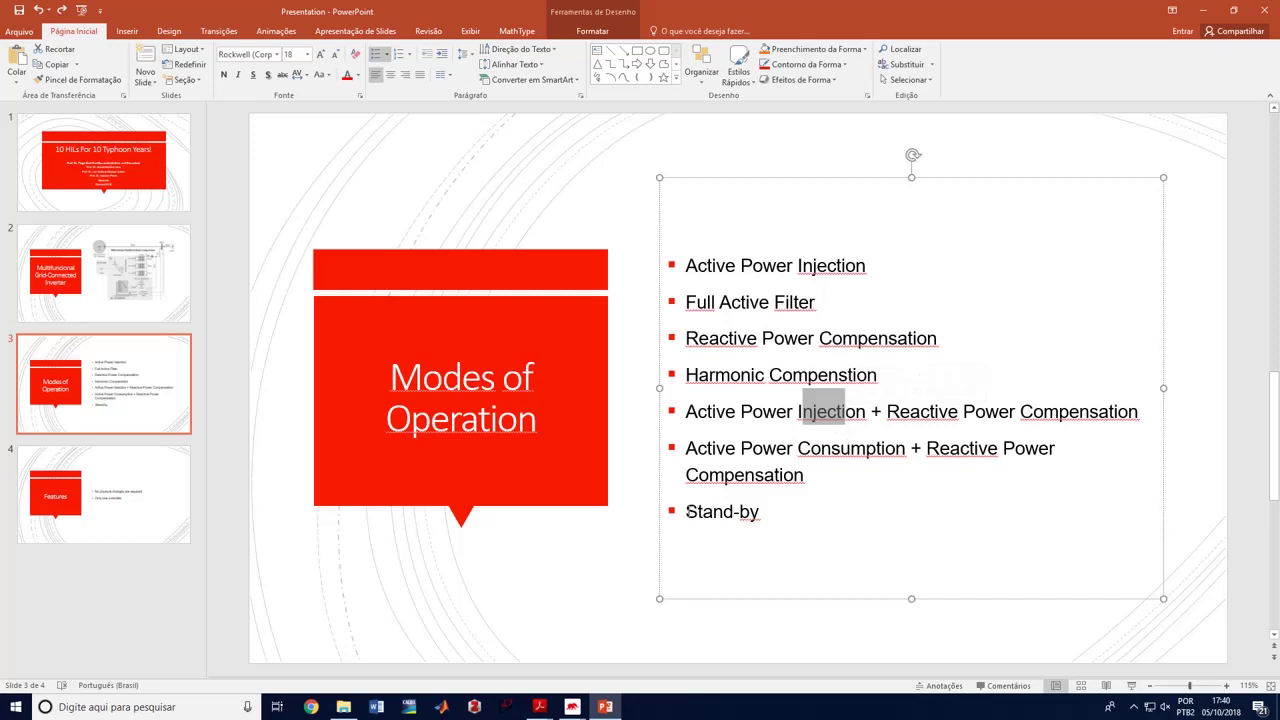
left_click_drag(685, 511, 764, 512)
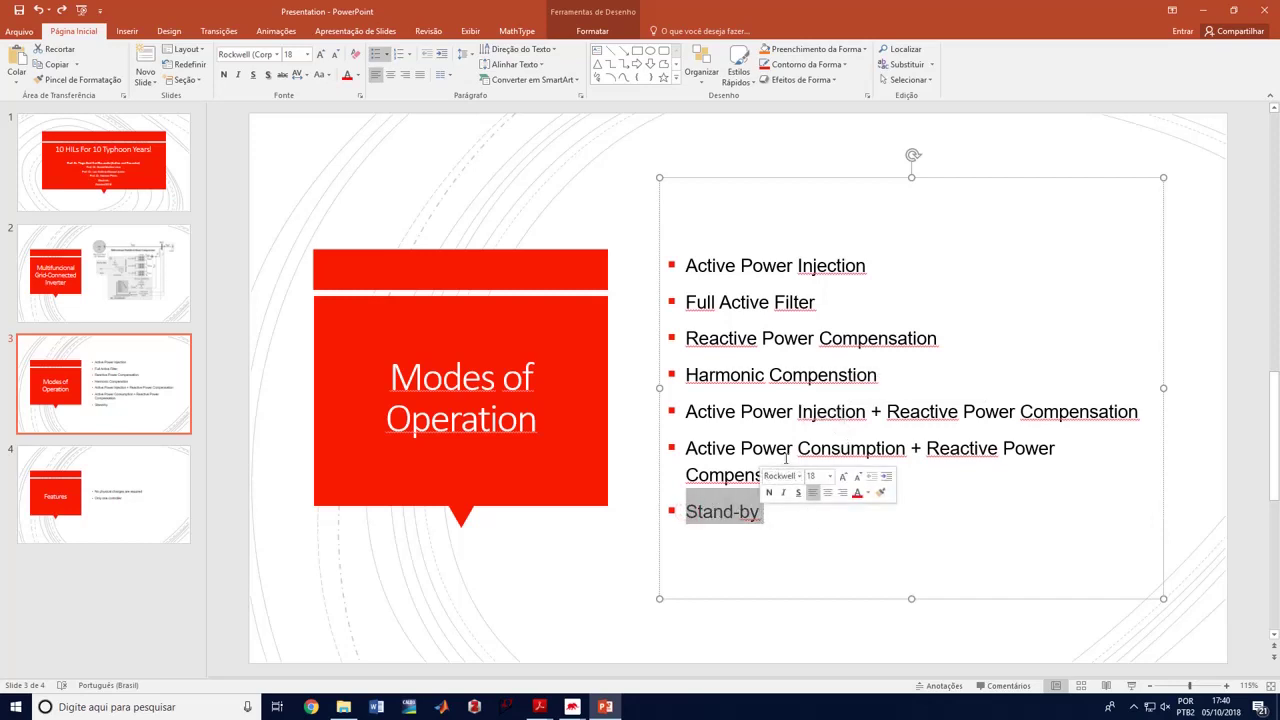
Step: Advance the presentation to slide 4, Features
left_click(165, 471)
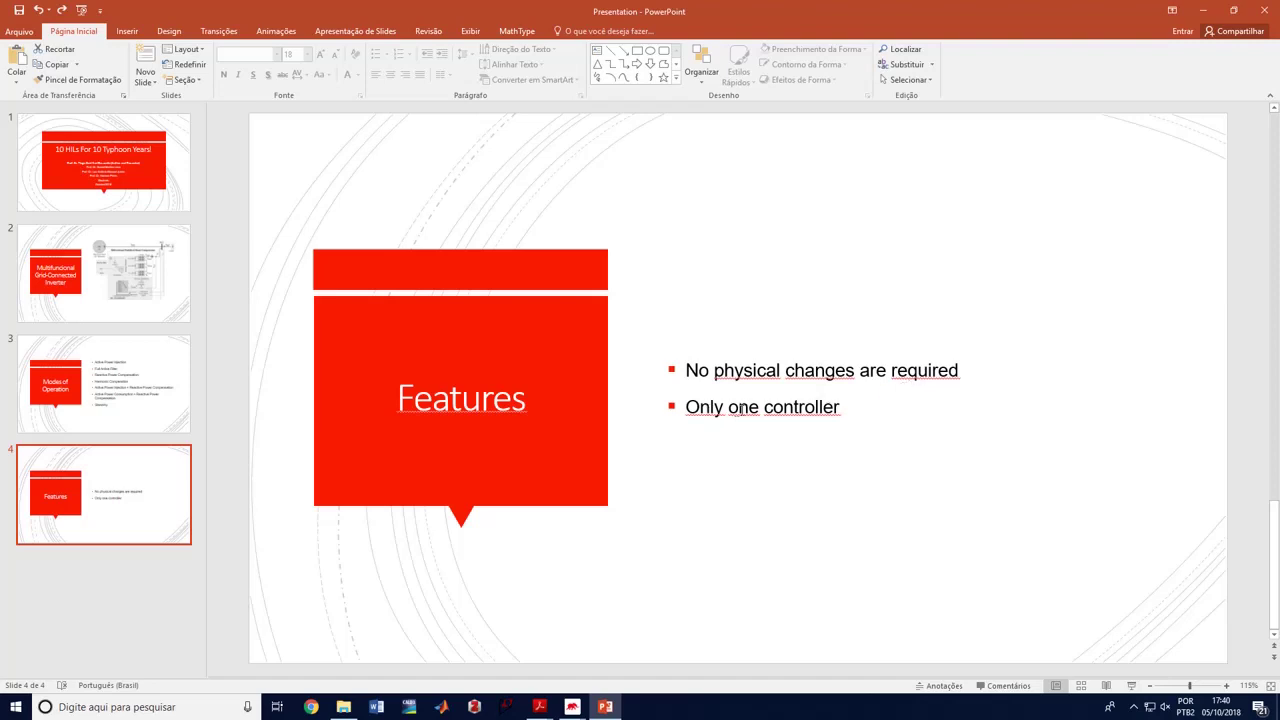
Step: Switch to the schematic, scroll up to the power stage and inspect the Vrgid source unchanged
mouse_move(572, 706)
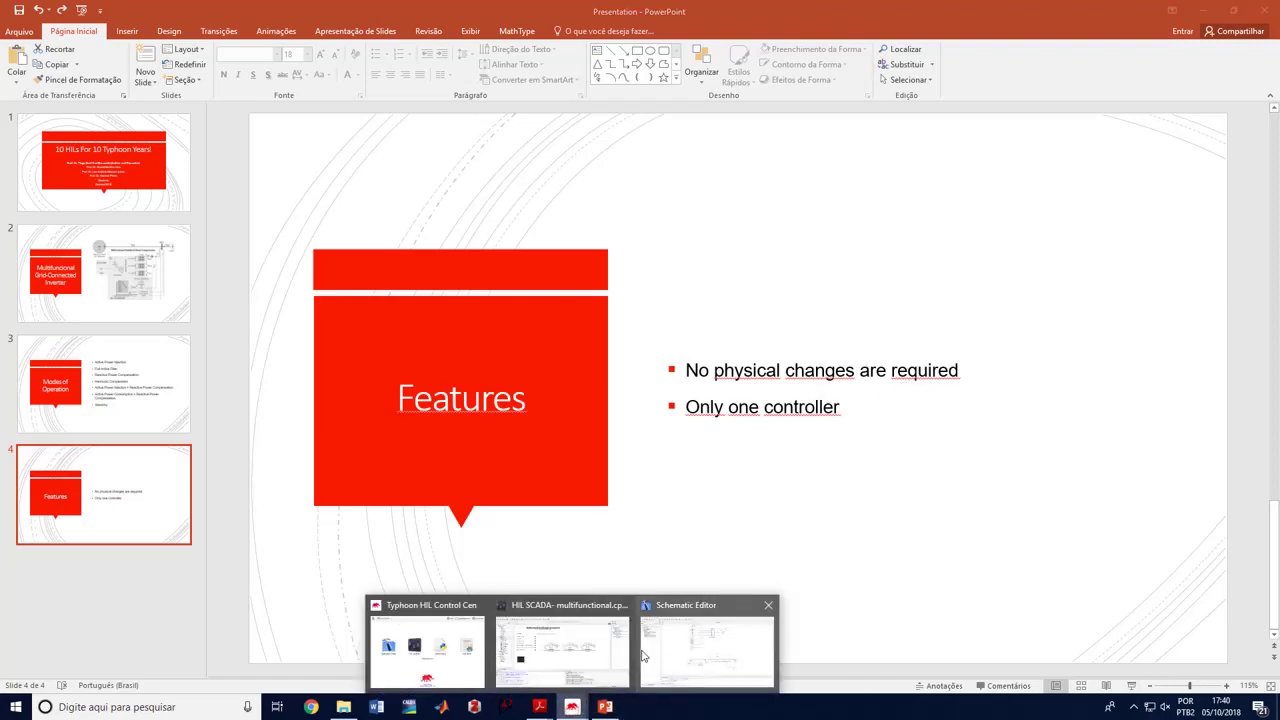
left_click(660, 651)
scroll(788, 389, "up", 10)
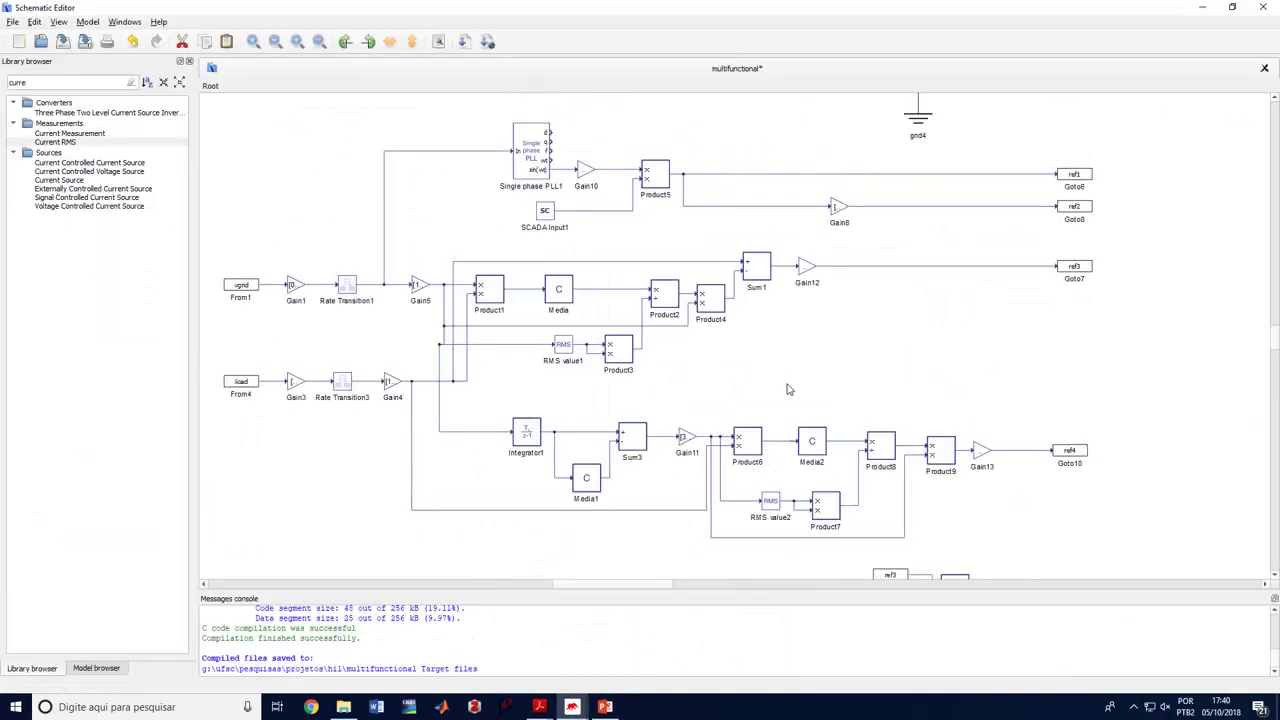
scroll(788, 389, "up", 2)
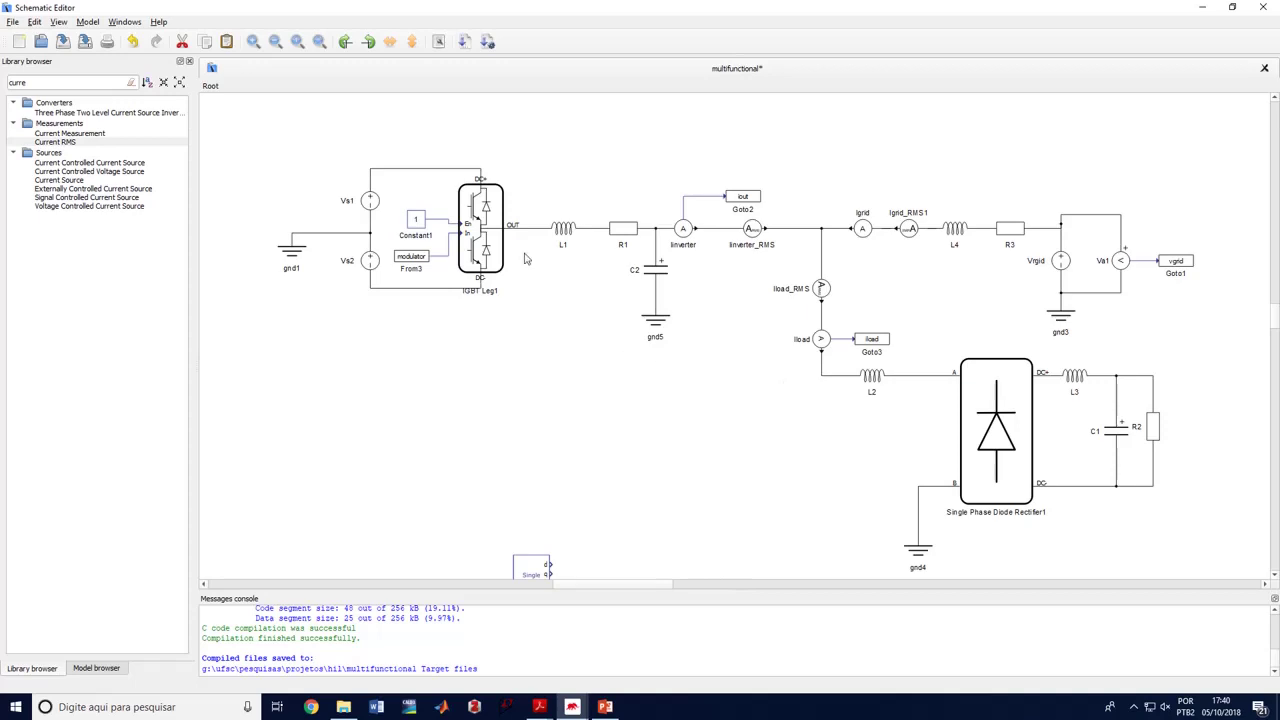
left_click_drag(1028, 176, 1195, 322)
double_click(1062, 263)
left_click(702, 385)
Step: Highlight the L4/R3 grid impedance, power circuit, L1-R1-C2 filter, diode rectifier load and Goto2 block
left_click_drag(952, 200, 982, 316)
left_click(979, 312)
left_click_drag(274, 136, 793, 392)
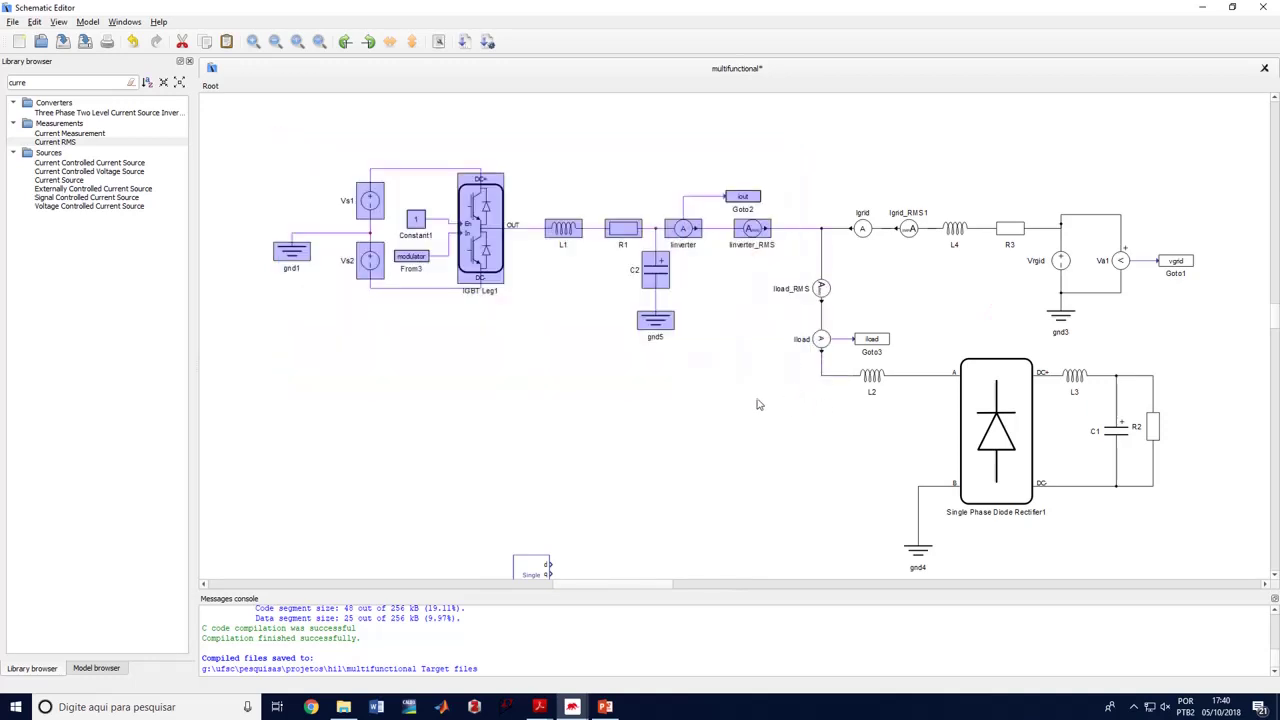
left_click(720, 400)
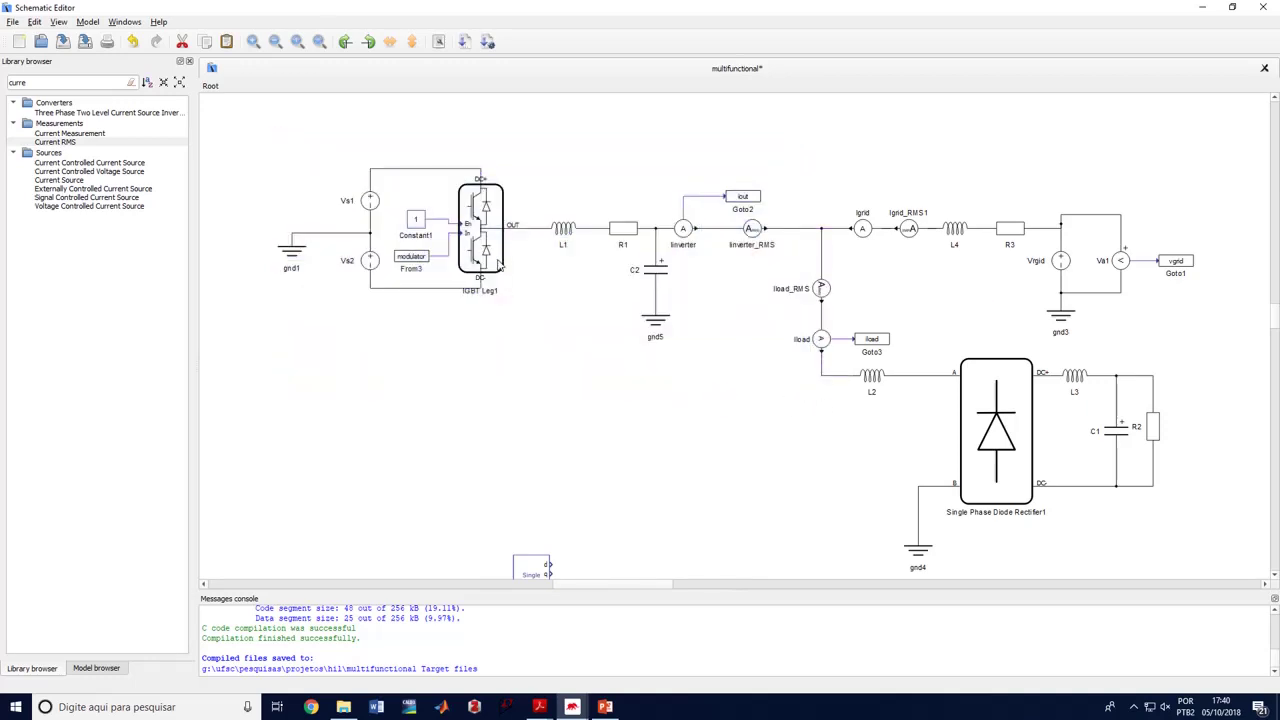
mouse_move(498, 262)
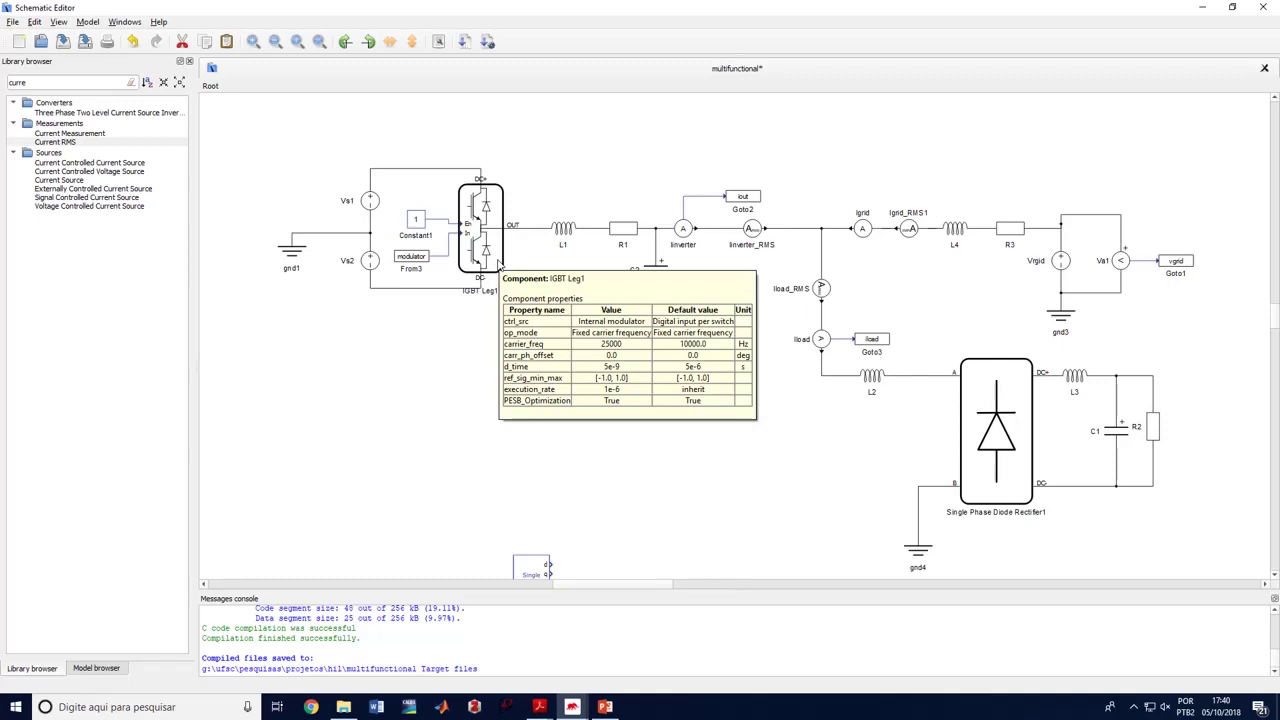
left_click_drag(545, 194, 648, 337)
left_click(654, 369)
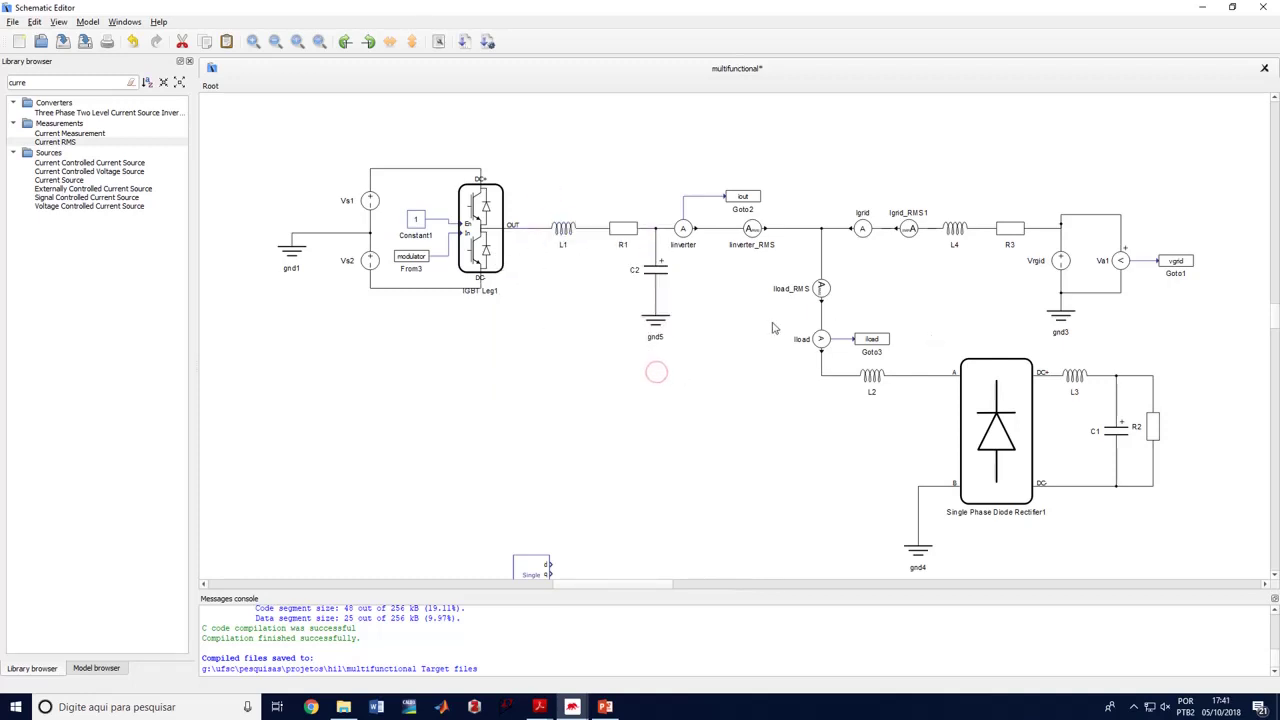
left_click_drag(776, 323, 1174, 528)
left_click_drag(806, 178, 752, 203)
Step: Select the Goto3 block, then the From1 vgrid and From4 load current blocks
left_click(876, 340)
scroll(690, 400, "down", 3)
scroll(793, 345, "up", 3)
scroll(814, 363, "down", 2)
scroll(814, 363, "up", 1)
scroll(785, 370, "down", 4)
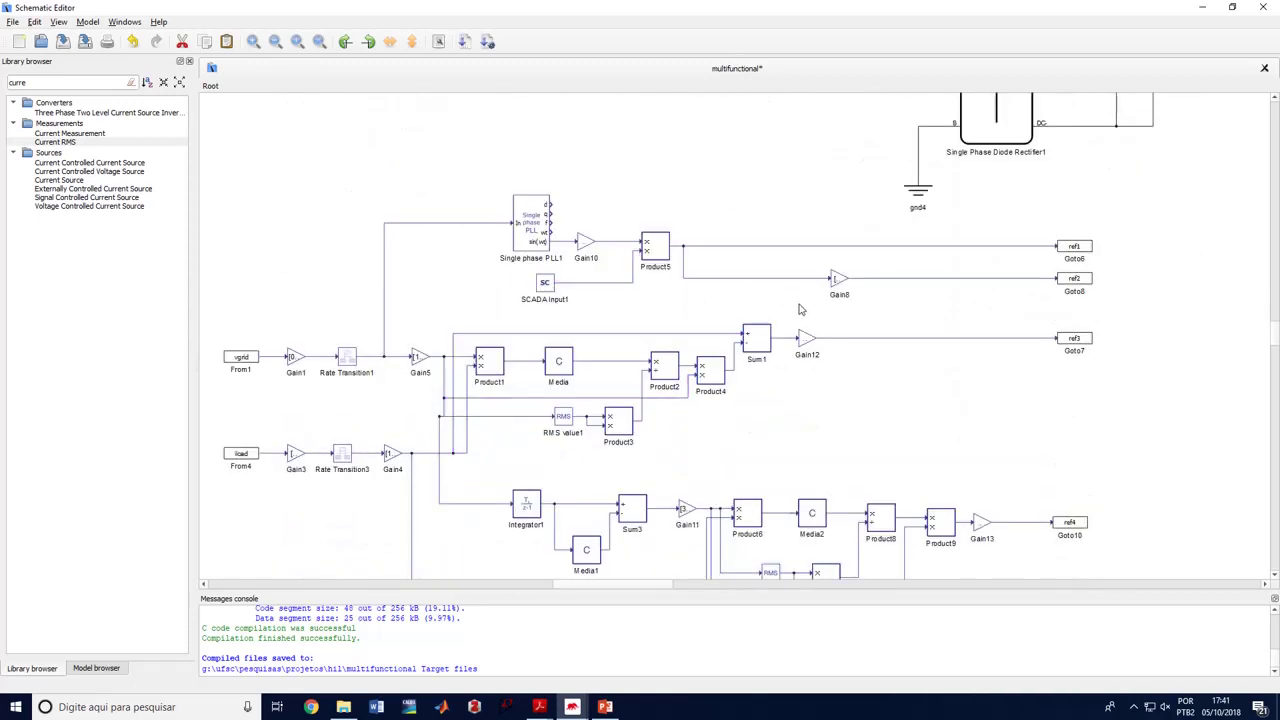
left_click(241, 357)
left_click(243, 455)
left_click(247, 478)
Step: Select the Goto6 ref1, Goto8, Goto7, Goto10, Goto11 and Goto12 blocks in turn
left_click(1082, 252)
left_click(1083, 283)
left_click(1076, 342)
scroll(1120, 377, "down", 3)
left_click(1076, 452)
scroll(1077, 452, "down", 12)
left_click(1075, 301)
left_click(1075, 360)
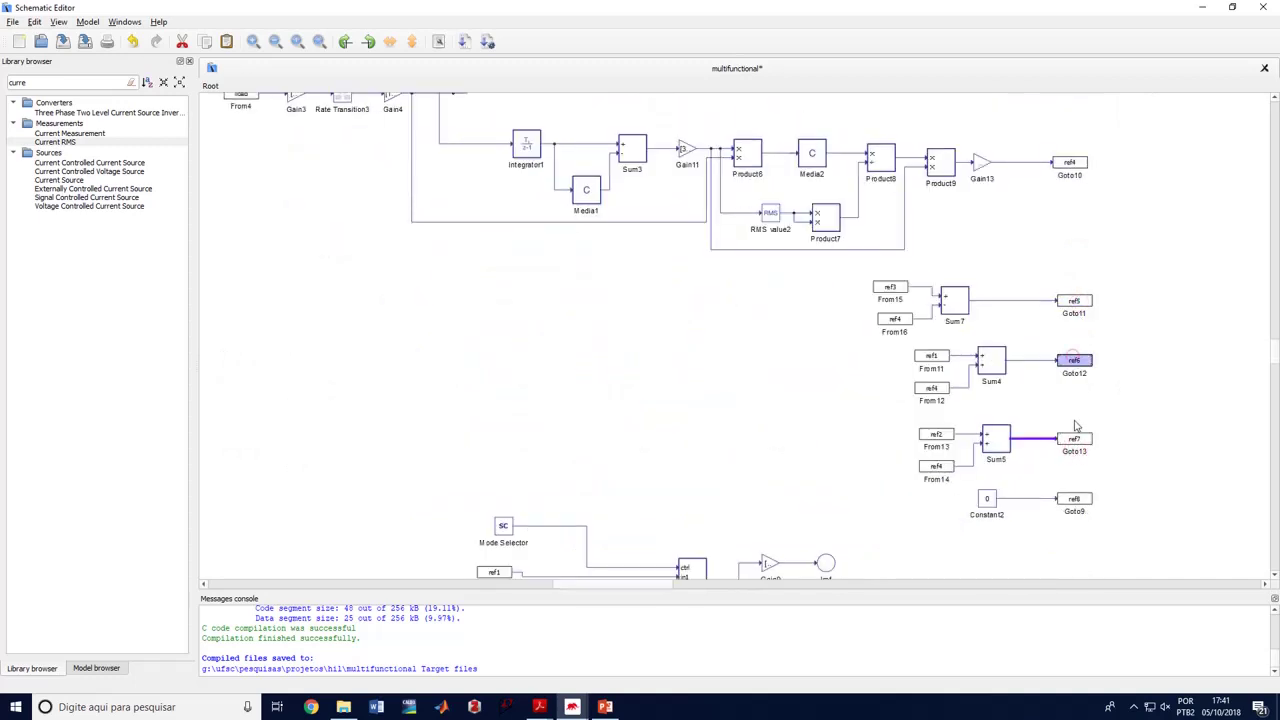
scroll(1123, 391, "up", 12)
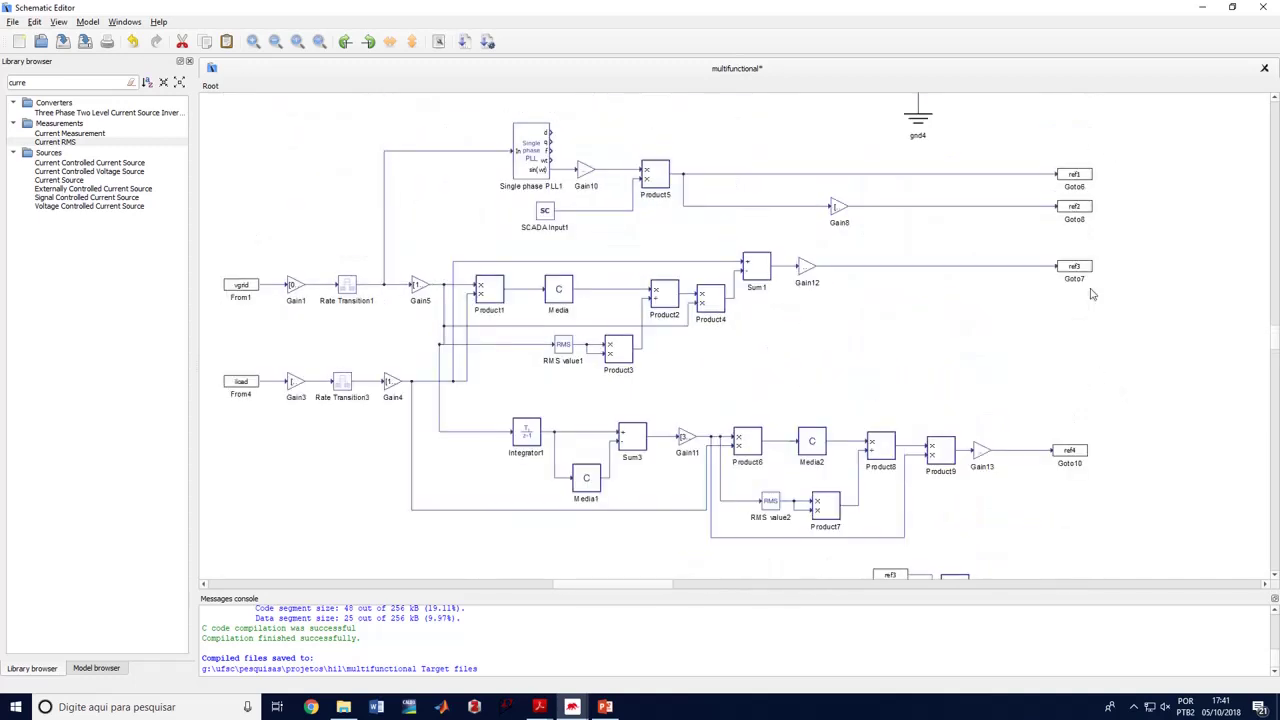
scroll(1093, 294, "down", 15)
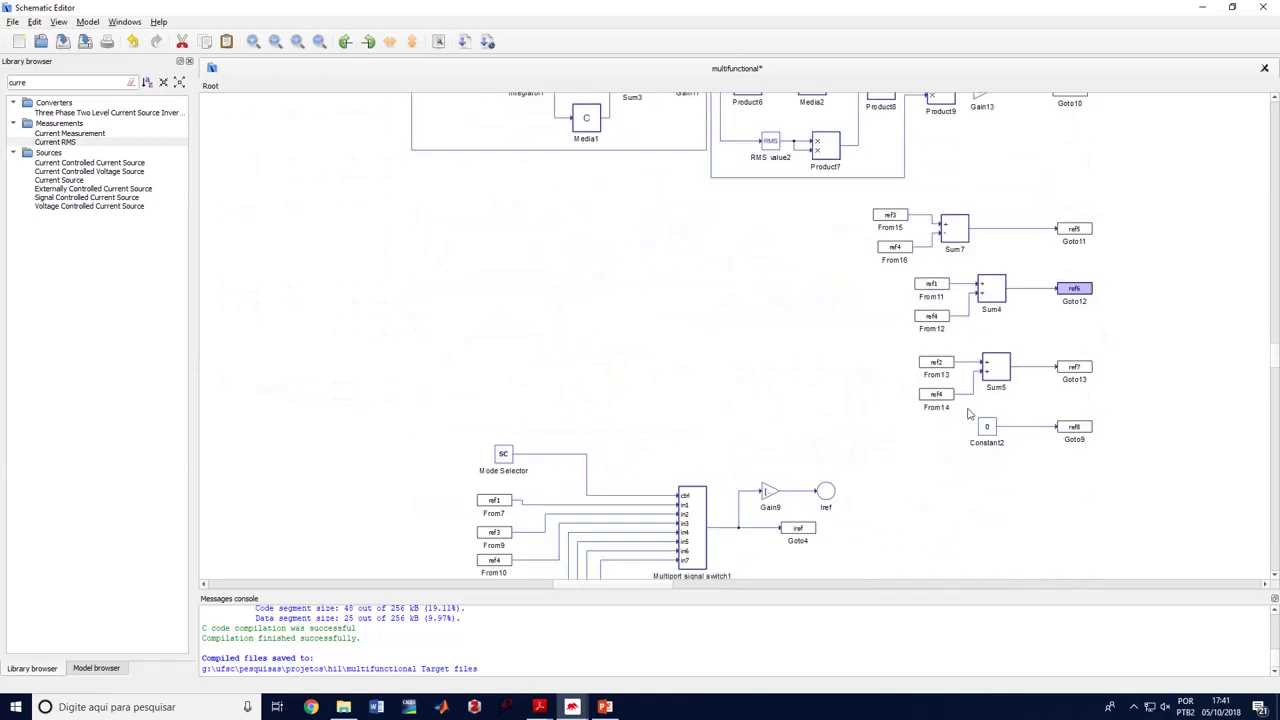
Step: Highlight From15, From16 and the Constant2/Goto9 pair, then return to the PLL area
left_click(899, 220)
left_click(896, 252)
left_click_drag(970, 402, 1088, 457)
left_click(1080, 472)
mouse_move(986, 432)
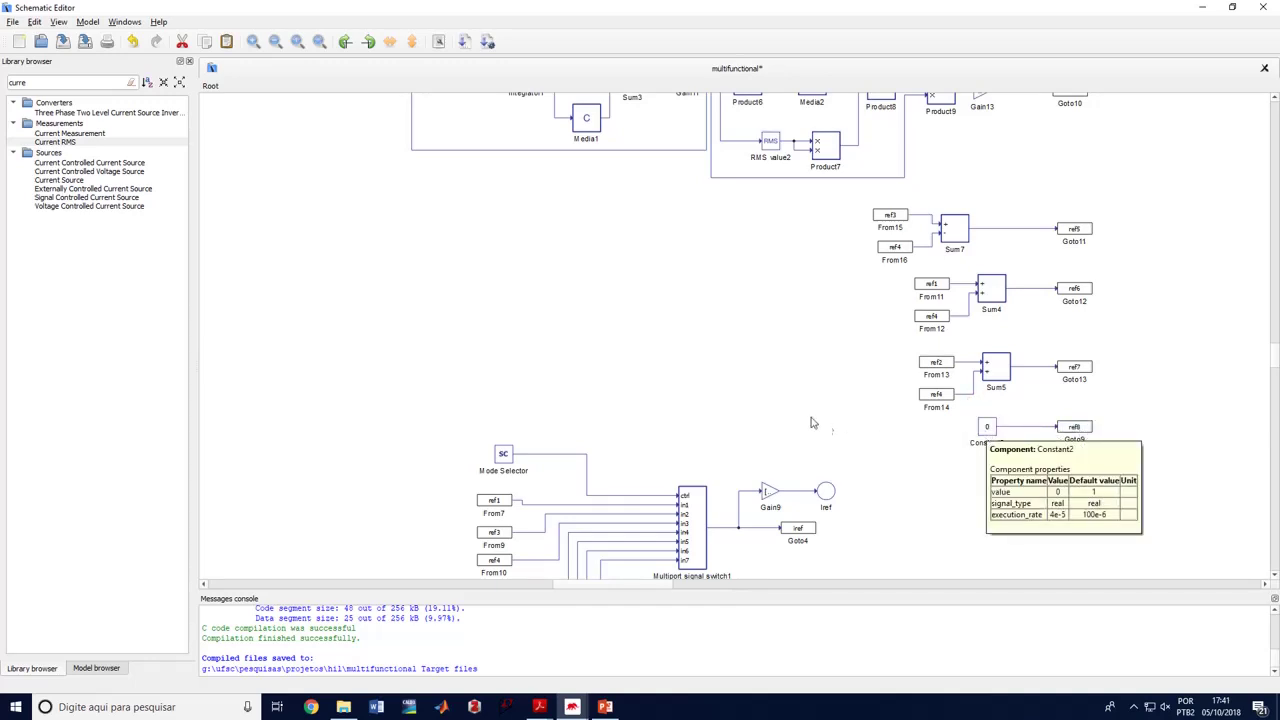
scroll(806, 399, "up", 5)
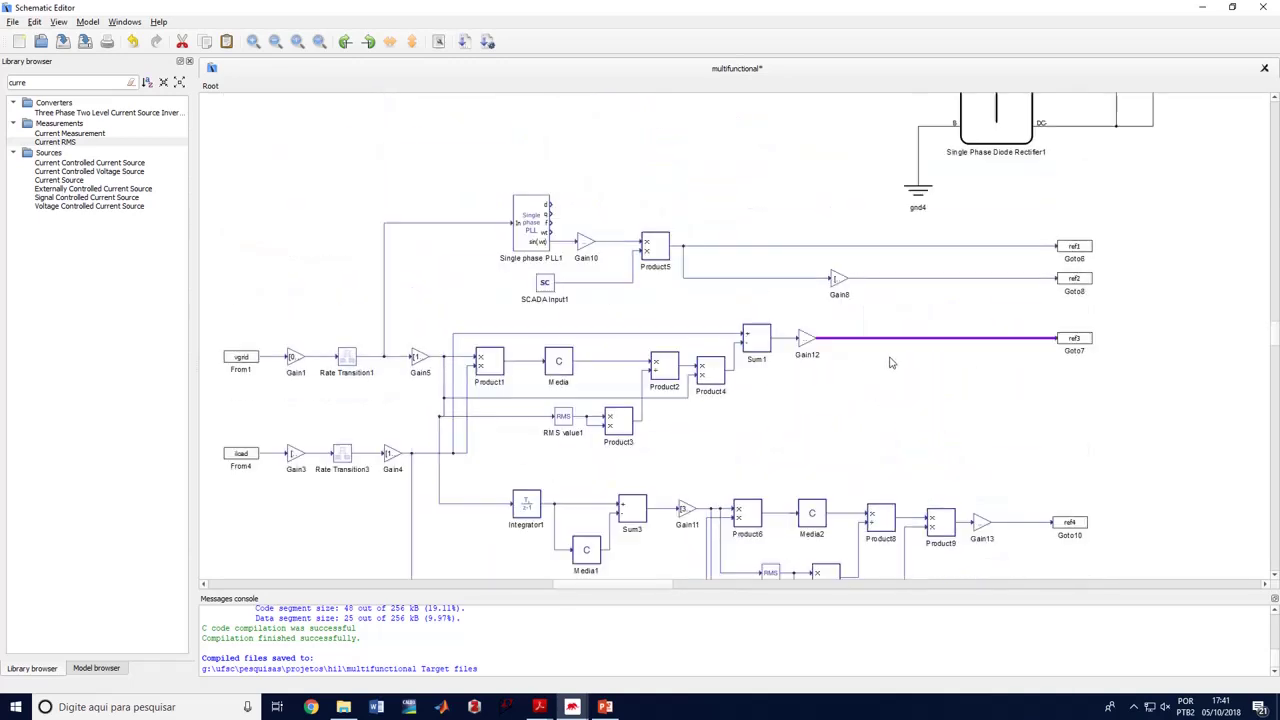
double_click(528, 228)
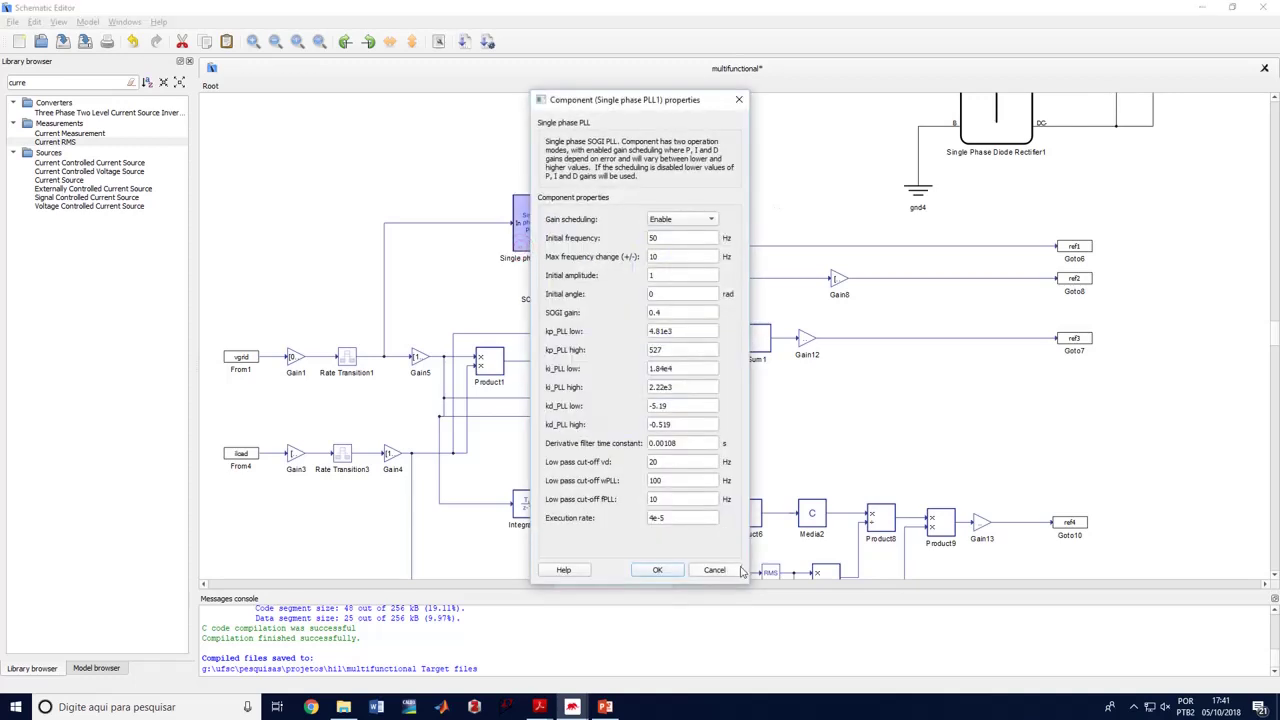
left_click(740, 572)
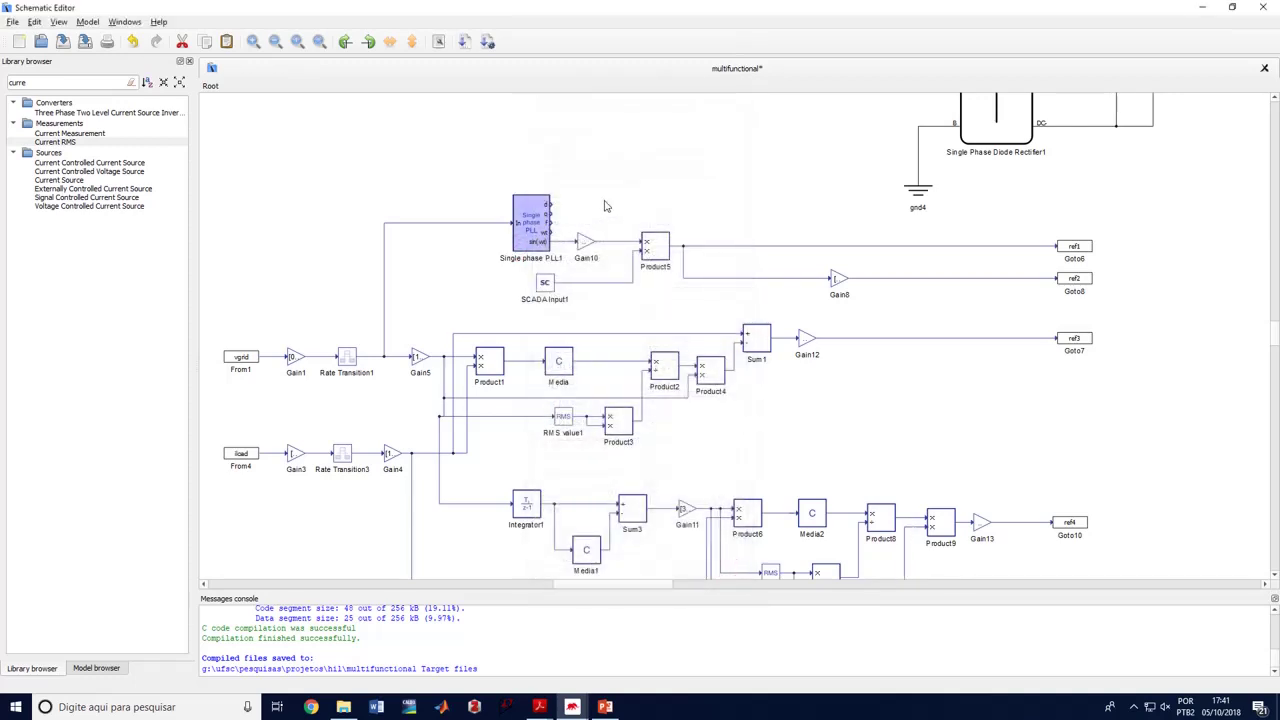
double_click(545, 283)
left_click(694, 461)
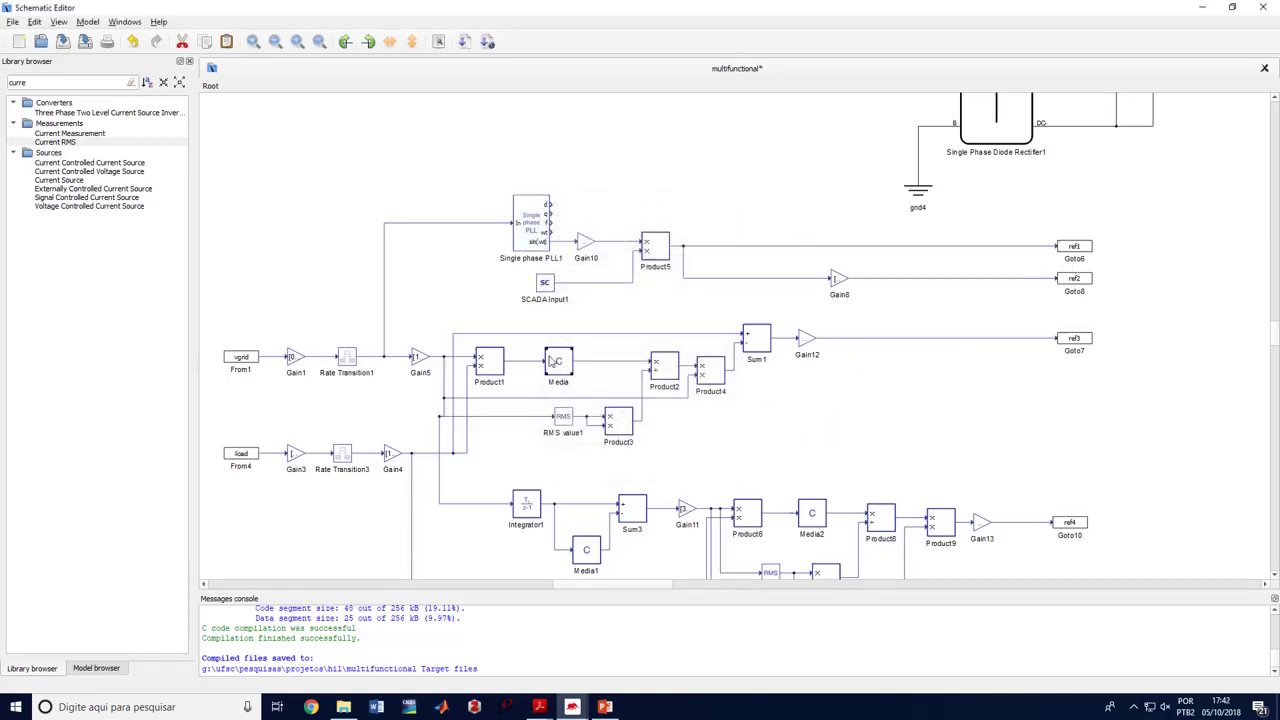
double_click(566, 370)
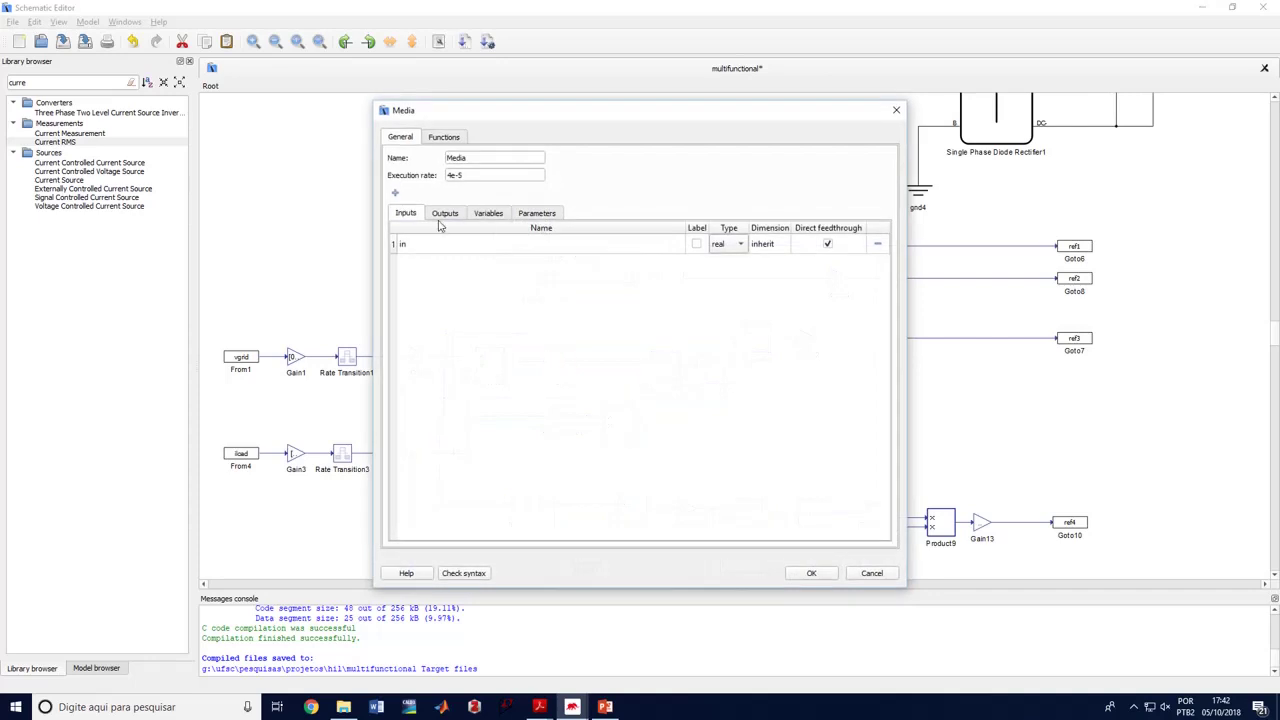
left_click(445, 213)
left_click(488, 214)
left_click(444, 137)
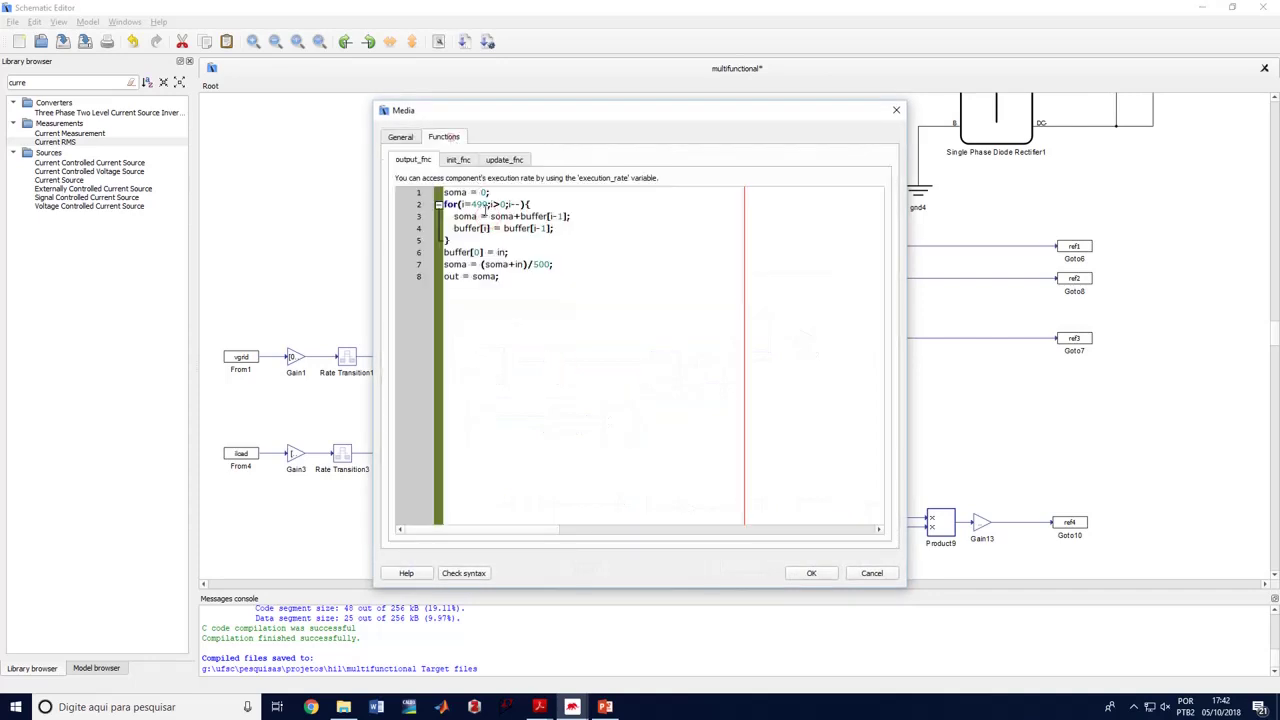
left_click(537, 244)
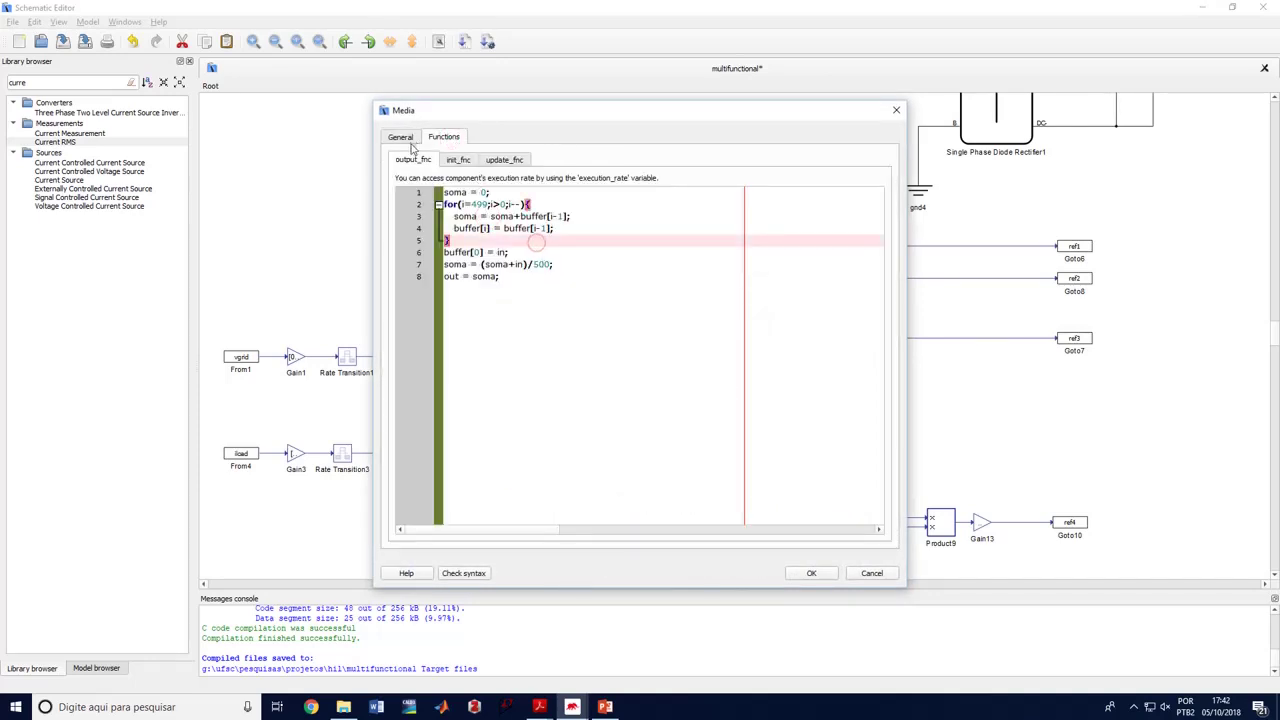
left_click(412, 140)
left_click(870, 573)
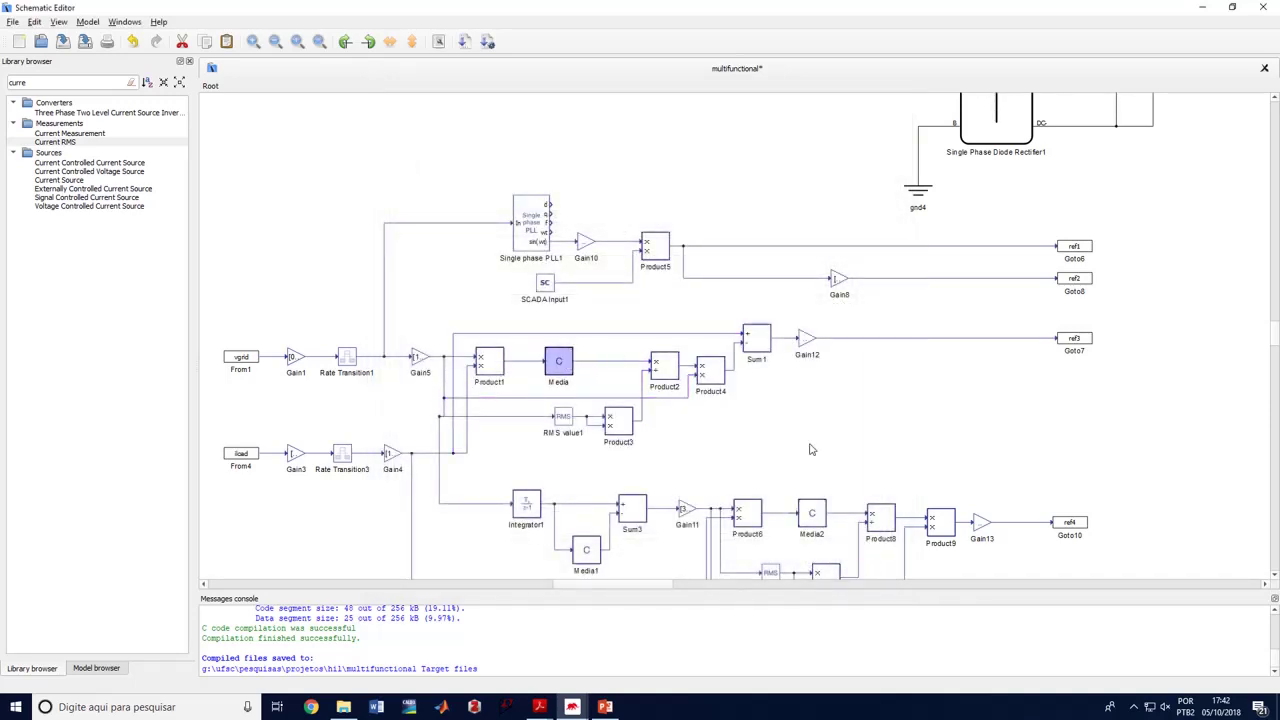
scroll(813, 448, "down", 2)
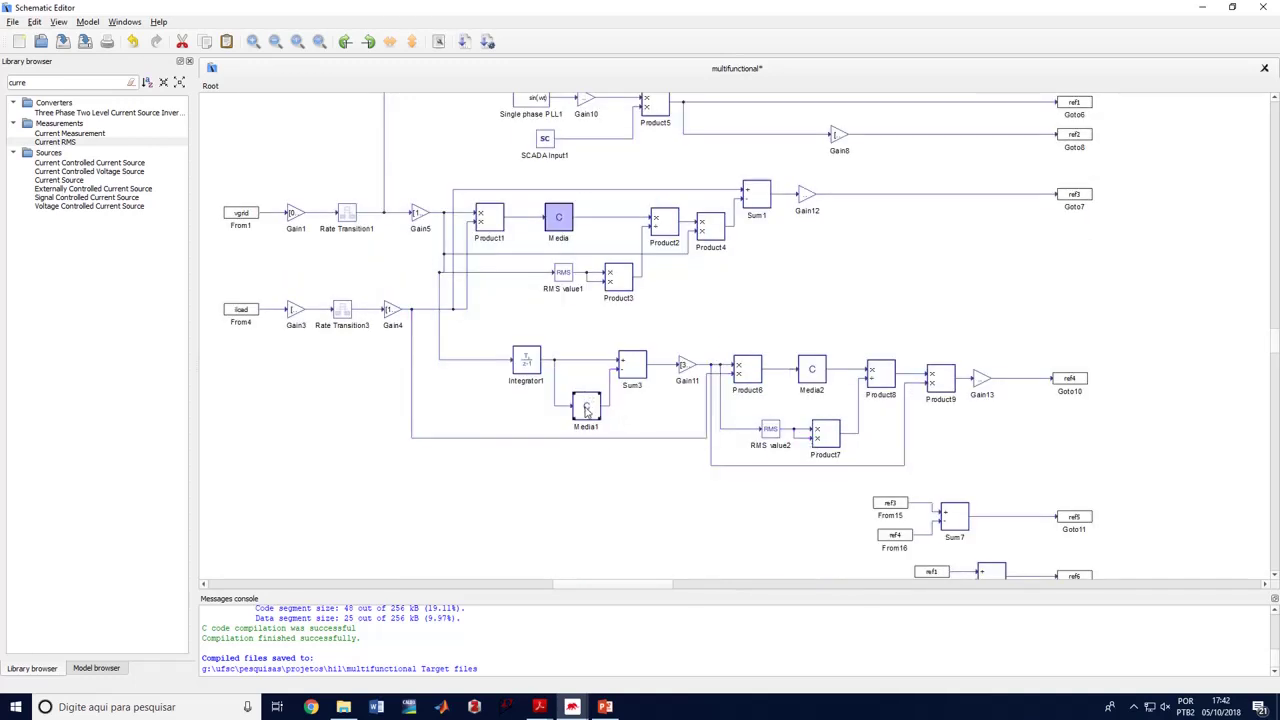
left_click(587, 407)
left_click(900, 283)
scroll(925, 315, "down", 4)
scroll(1035, 290, "up", 4)
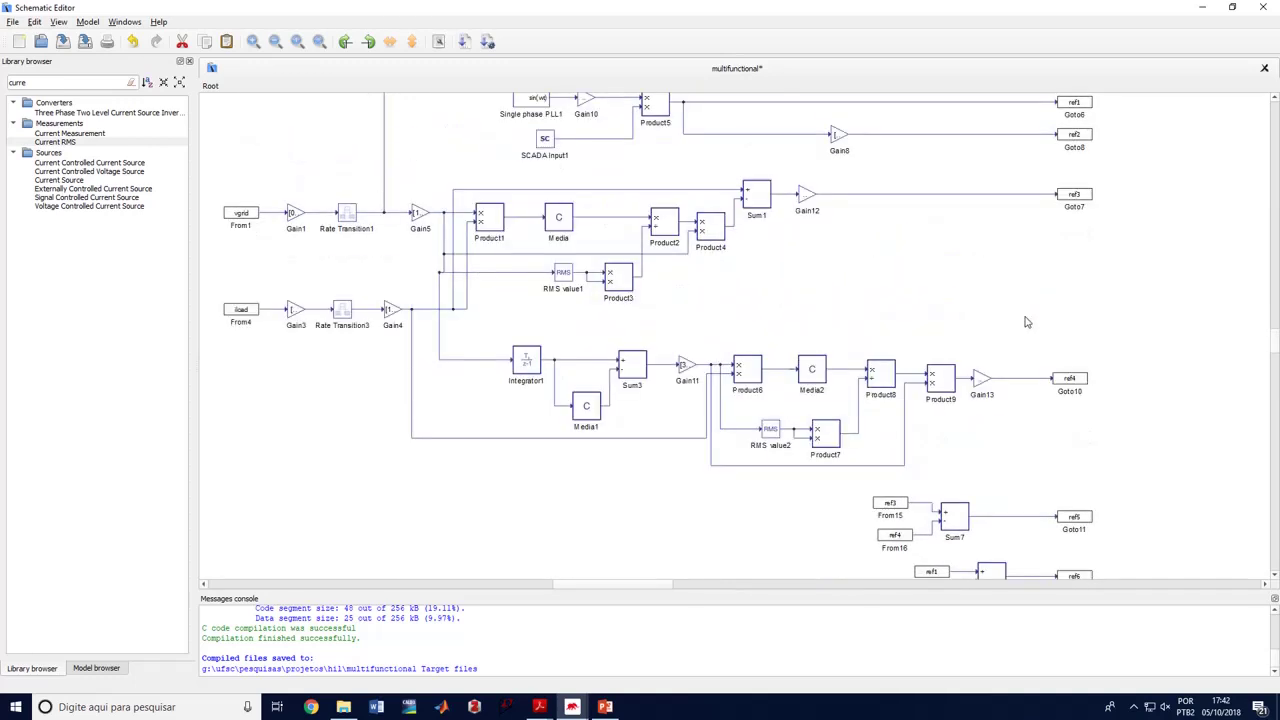
scroll(731, 251, "up", 2)
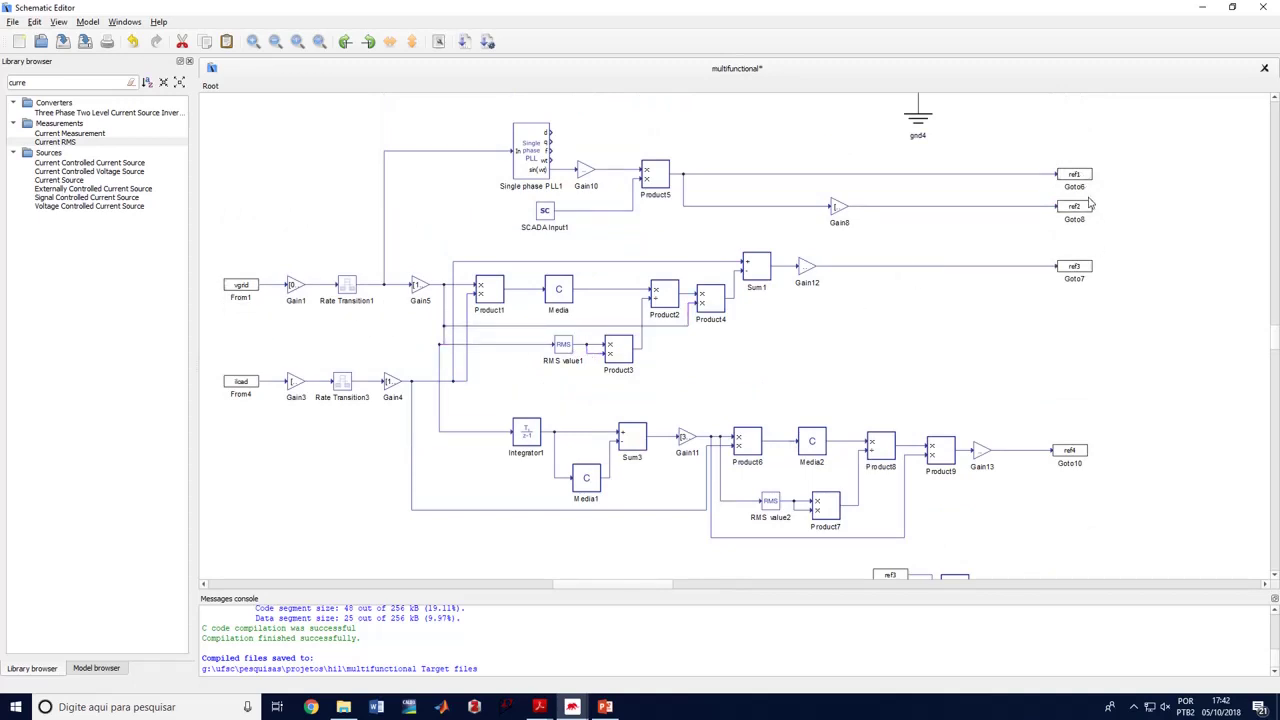
scroll(1085, 300, "down", 8)
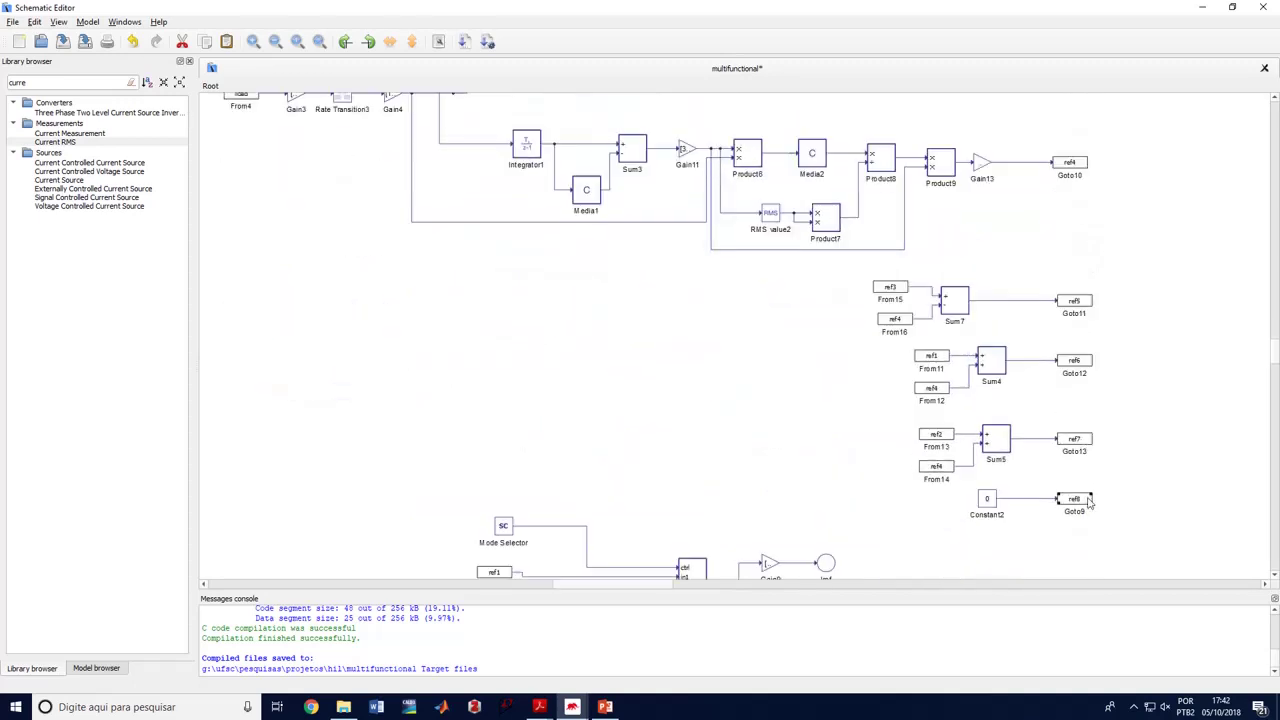
scroll(1007, 470, "down", 6)
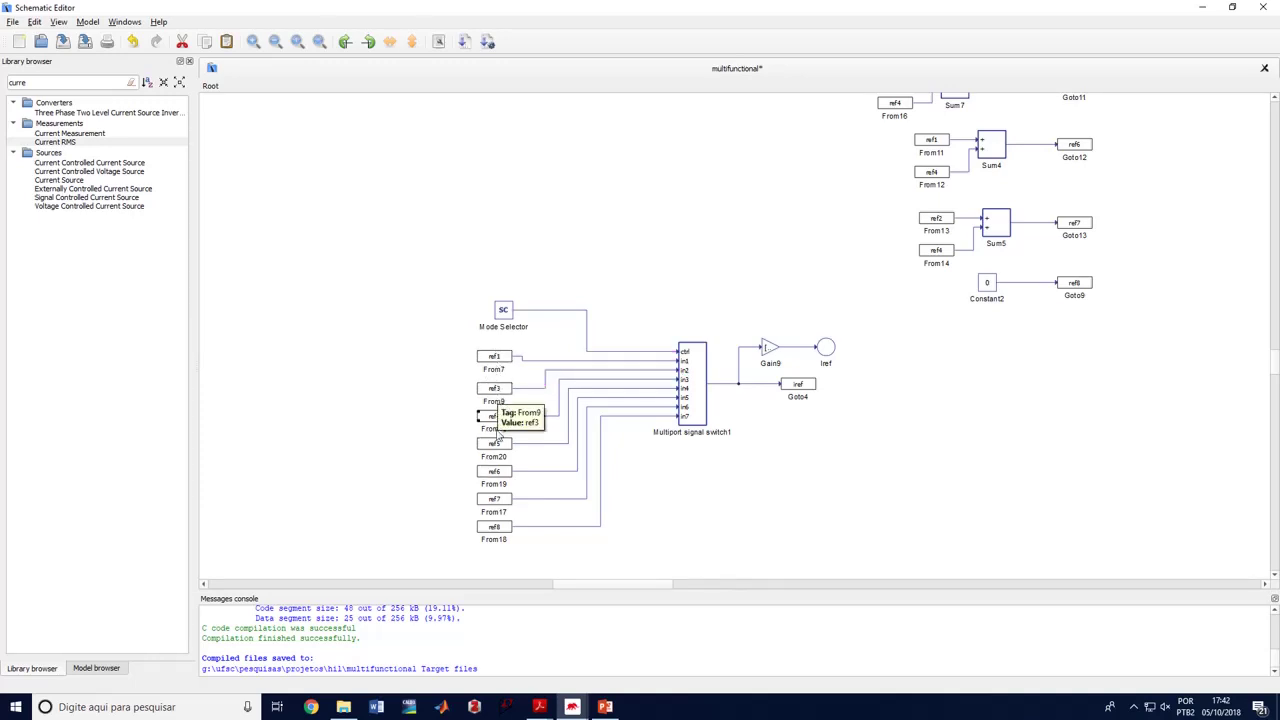
double_click(504, 310)
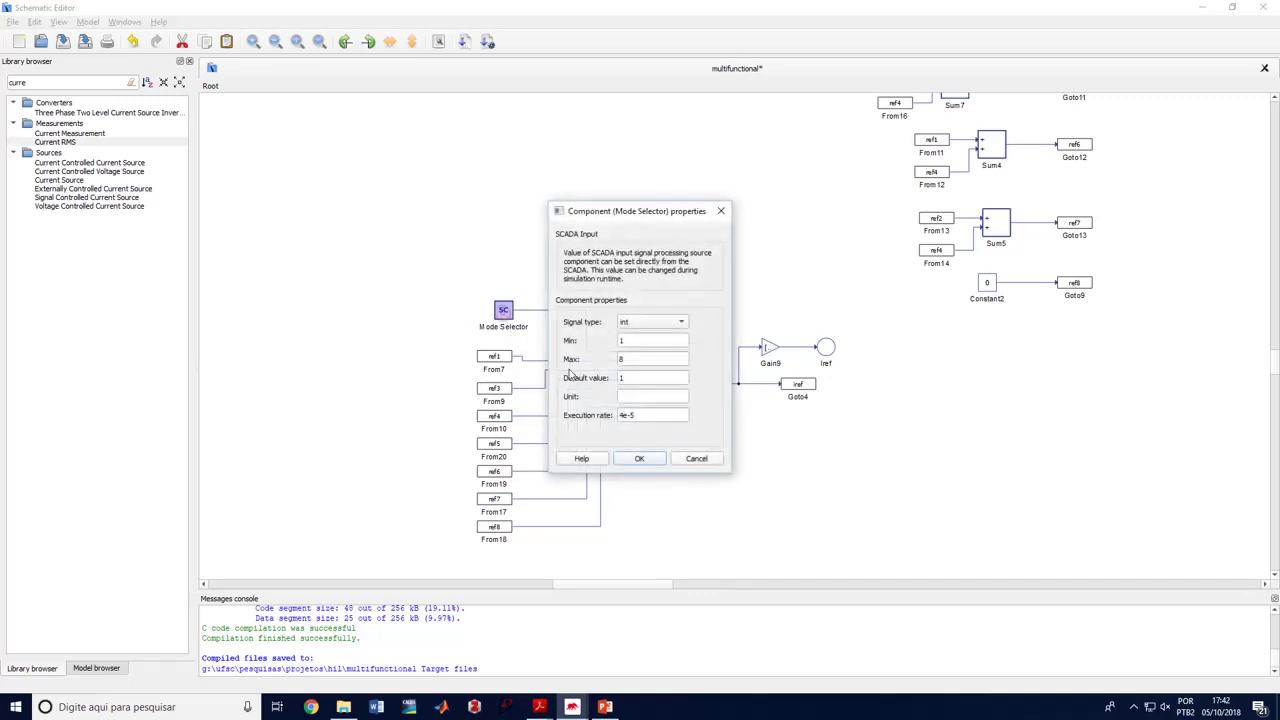
left_click(691, 458)
left_click(751, 464)
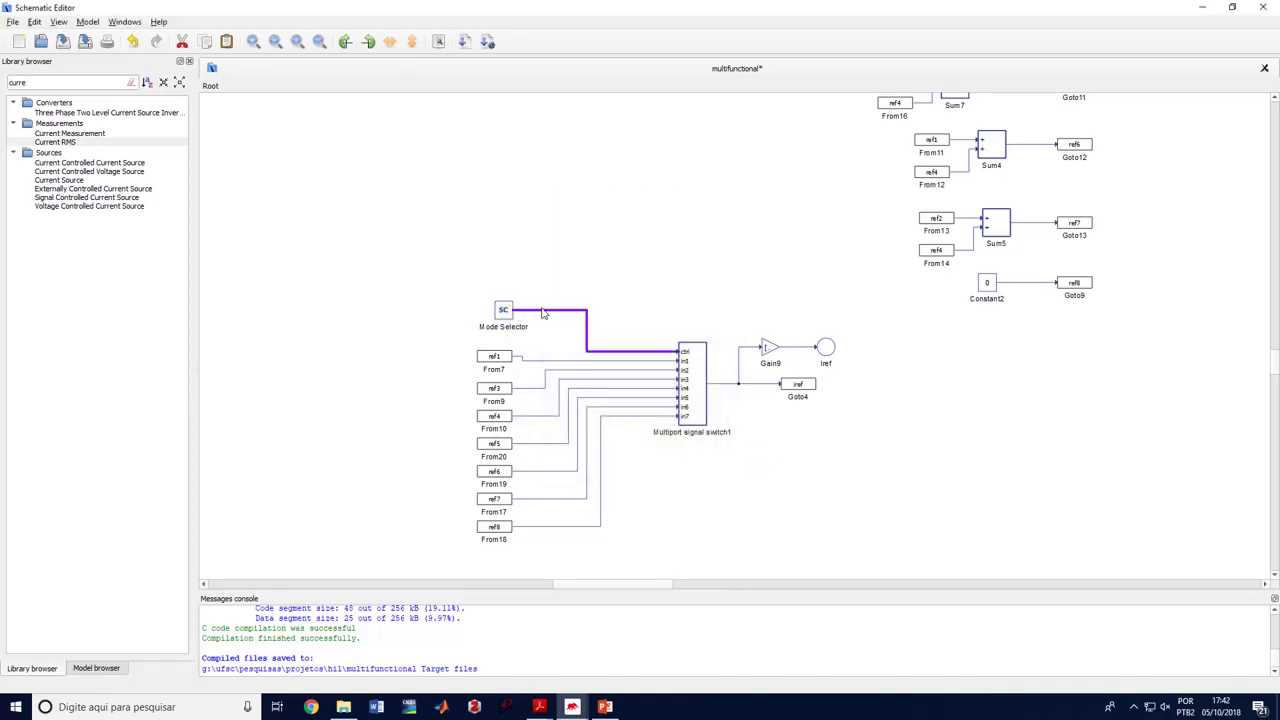
left_click(800, 388)
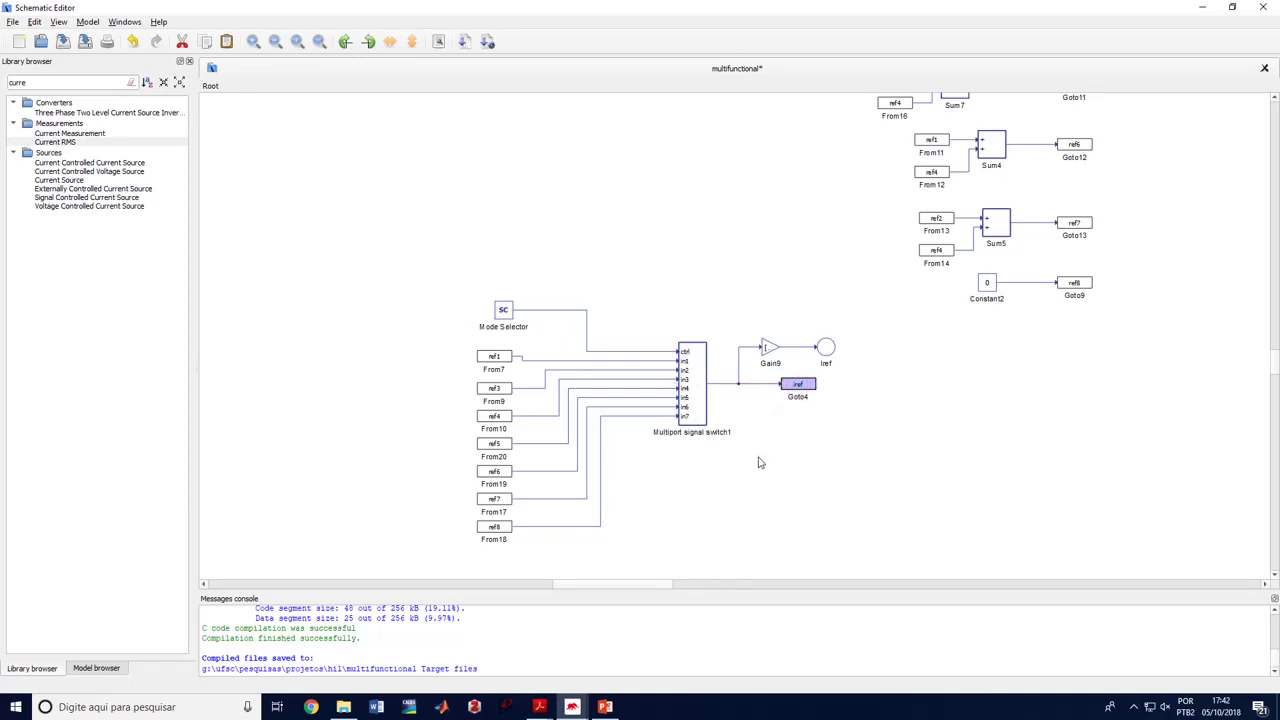
scroll(759, 462, "down", 3)
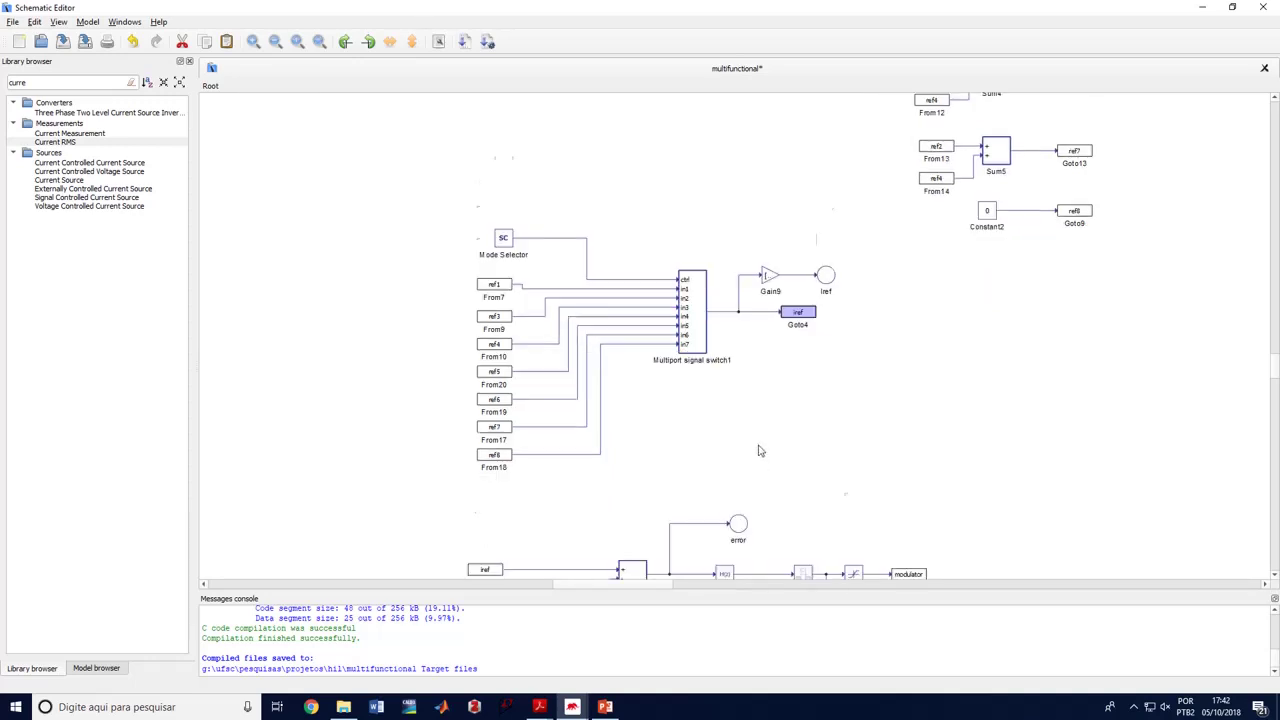
scroll(759, 463, "down", 3)
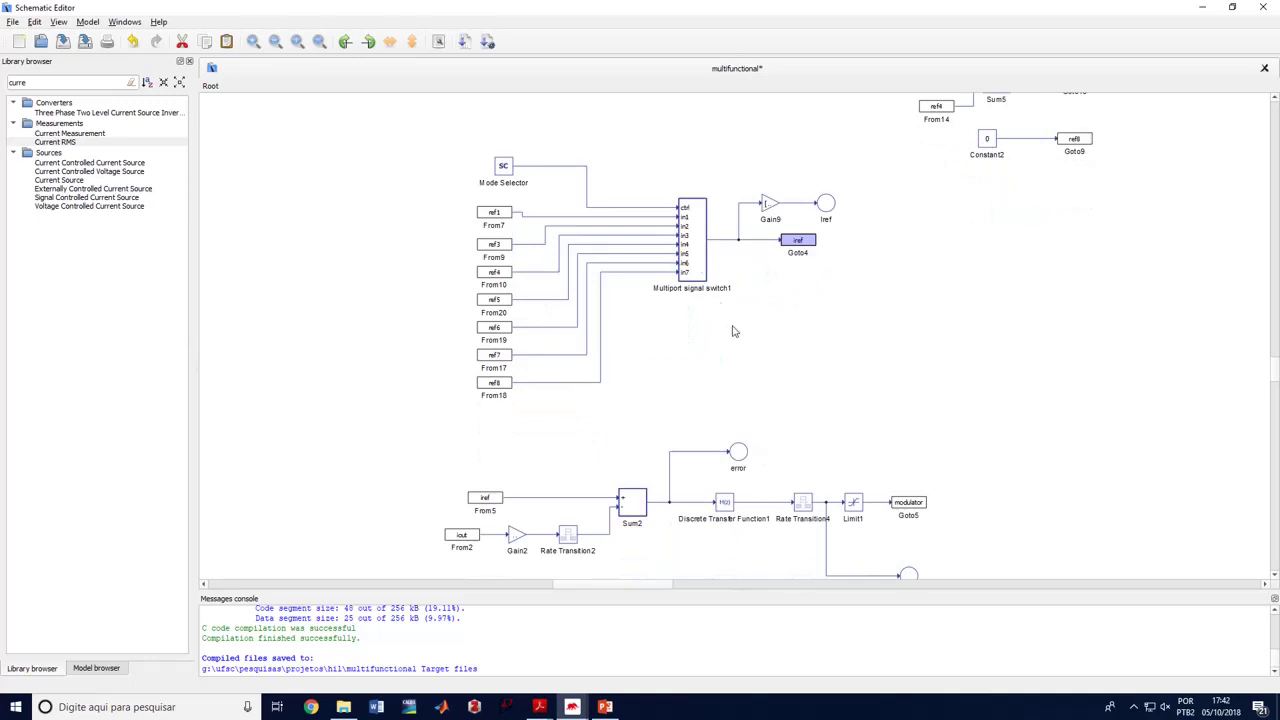
scroll(732, 331, "down", 3)
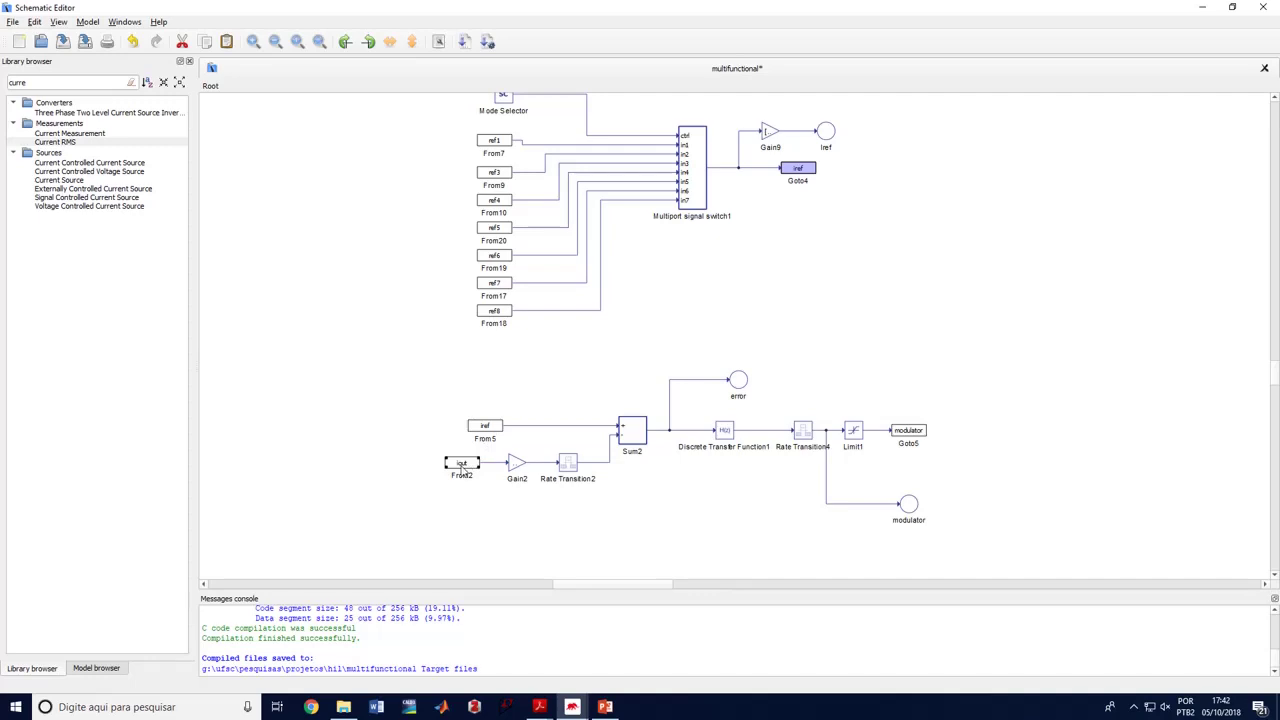
mouse_move(463, 472)
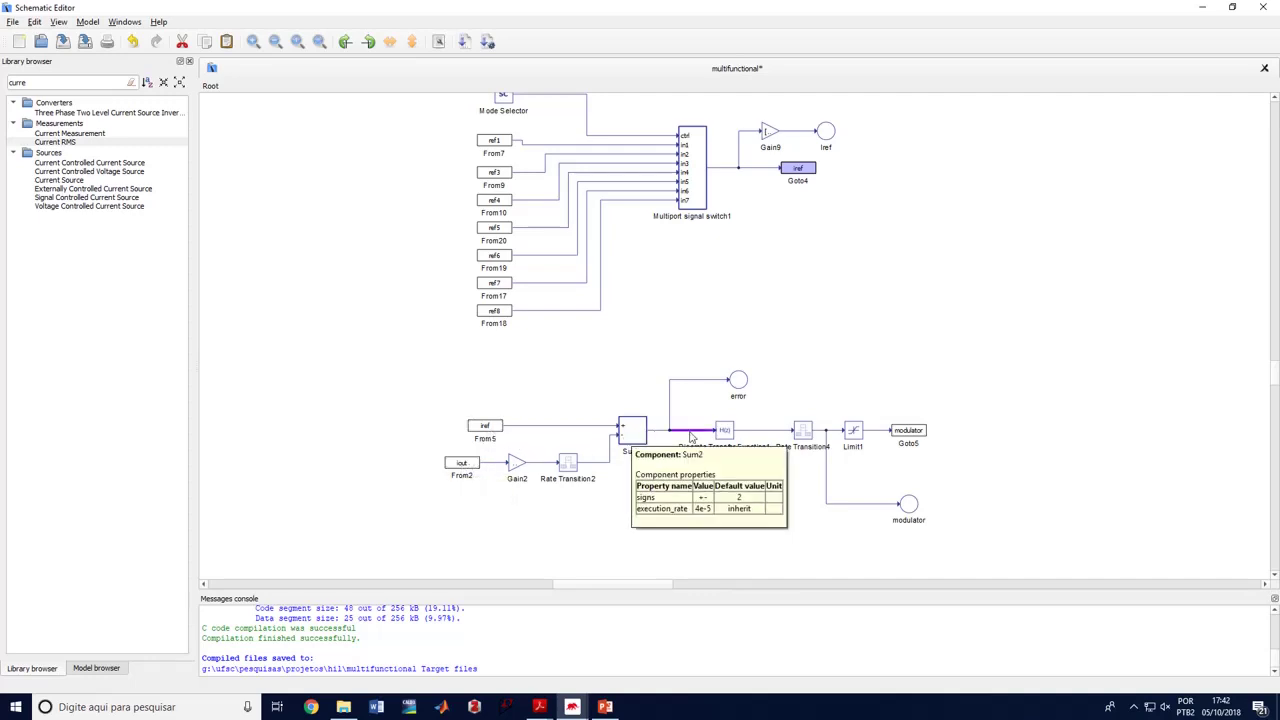
left_click(723, 431)
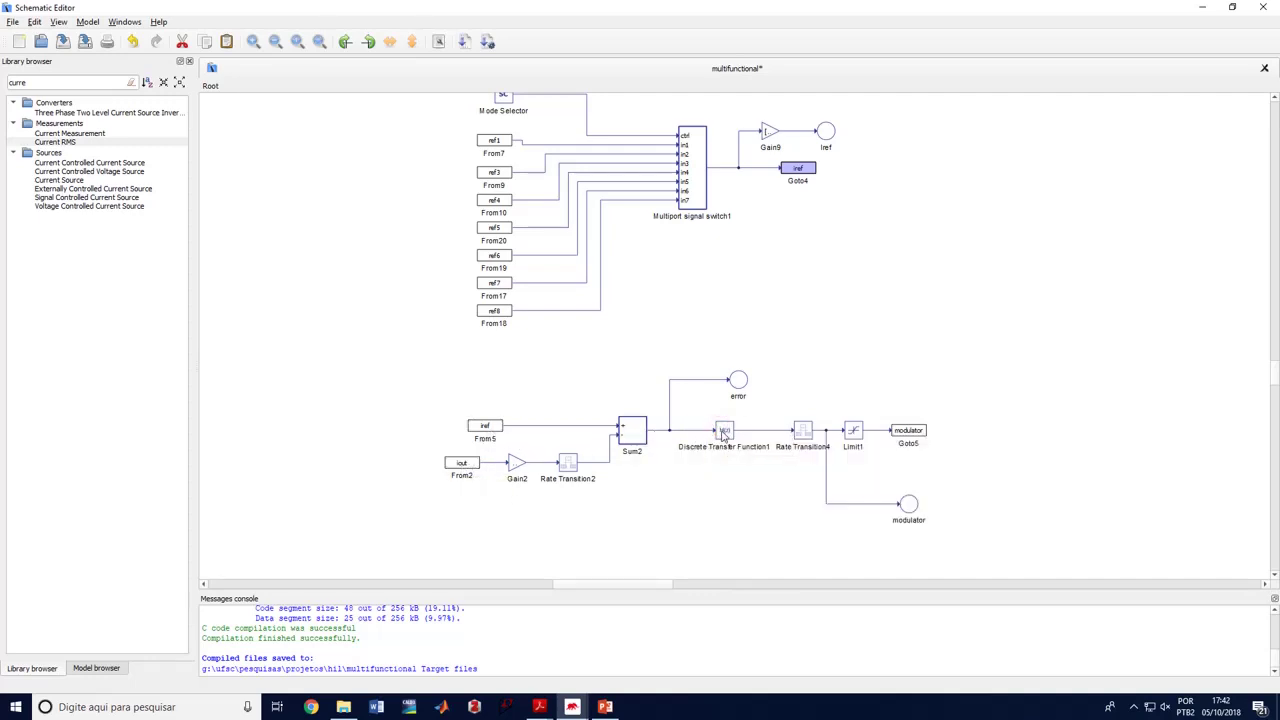
double_click(725, 433)
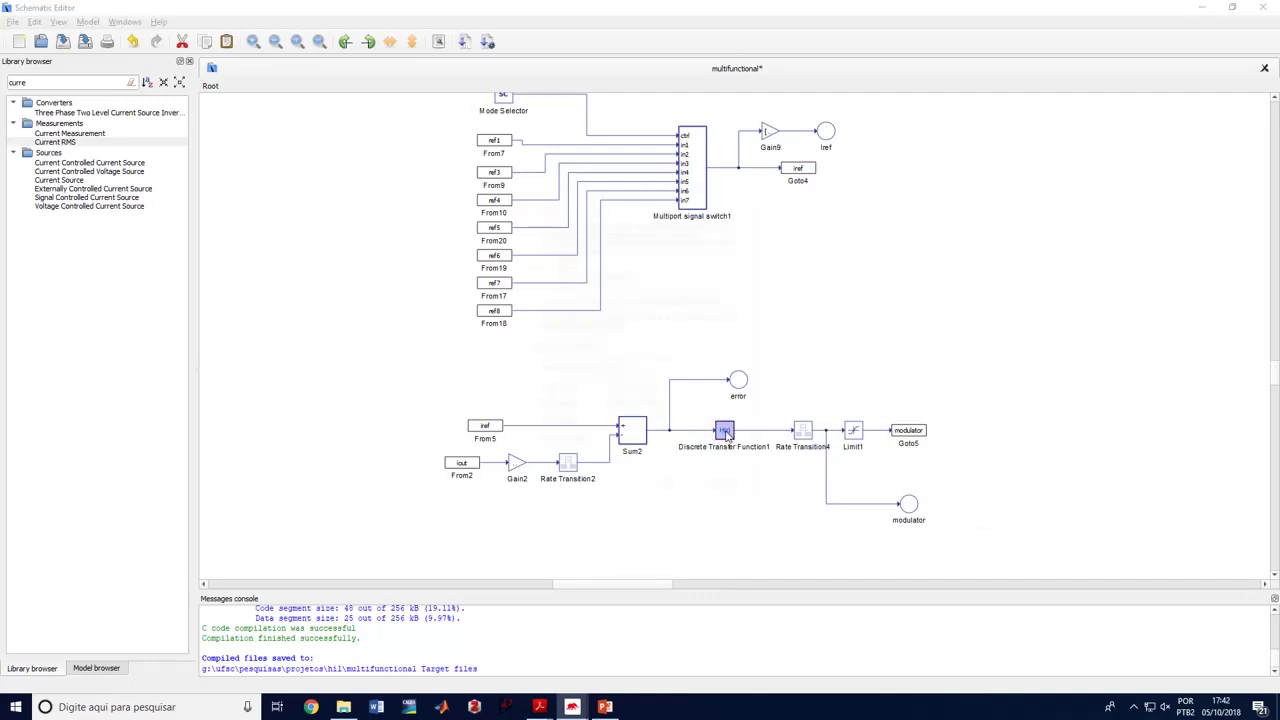
left_click(624, 387)
key("Home")
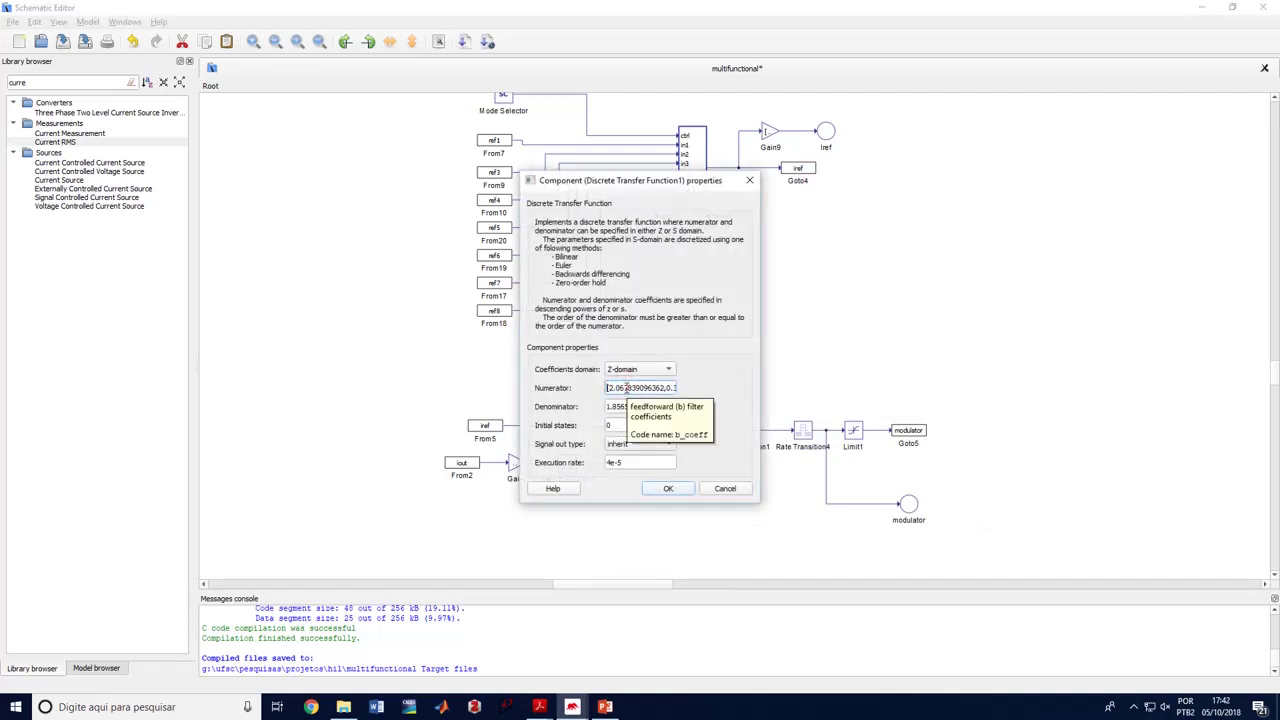
key("Tab")
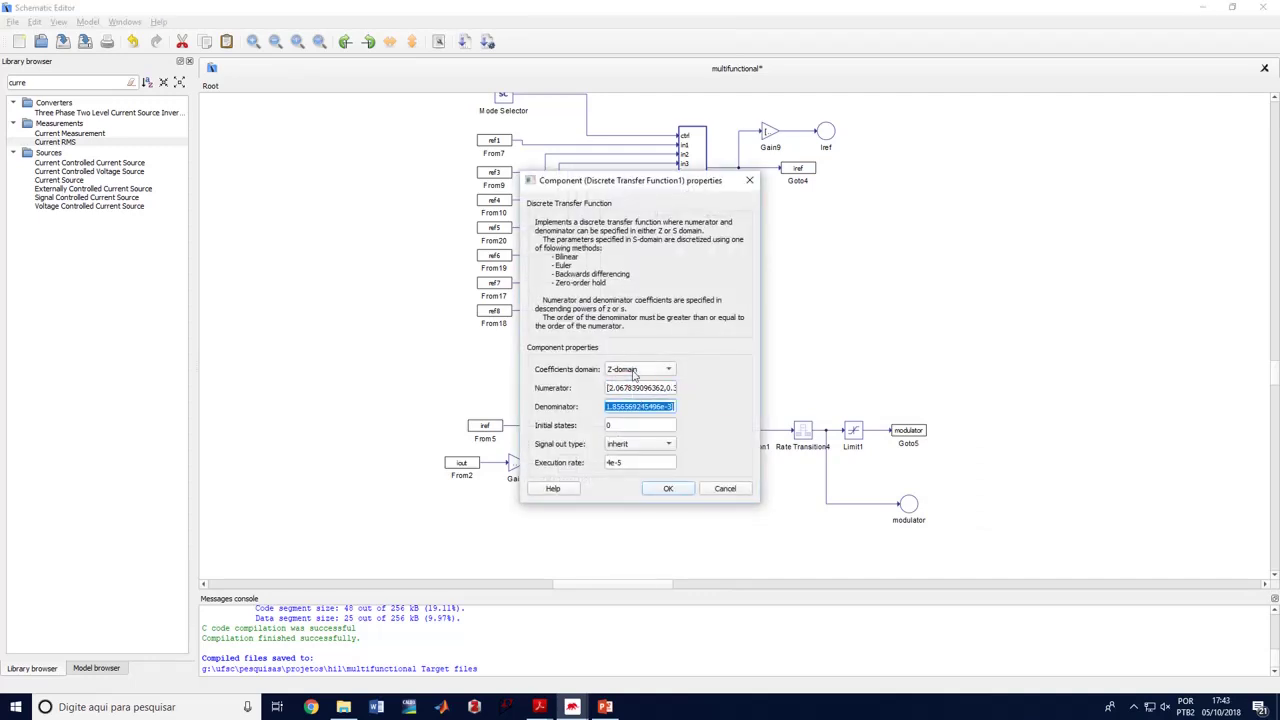
left_click(725, 488)
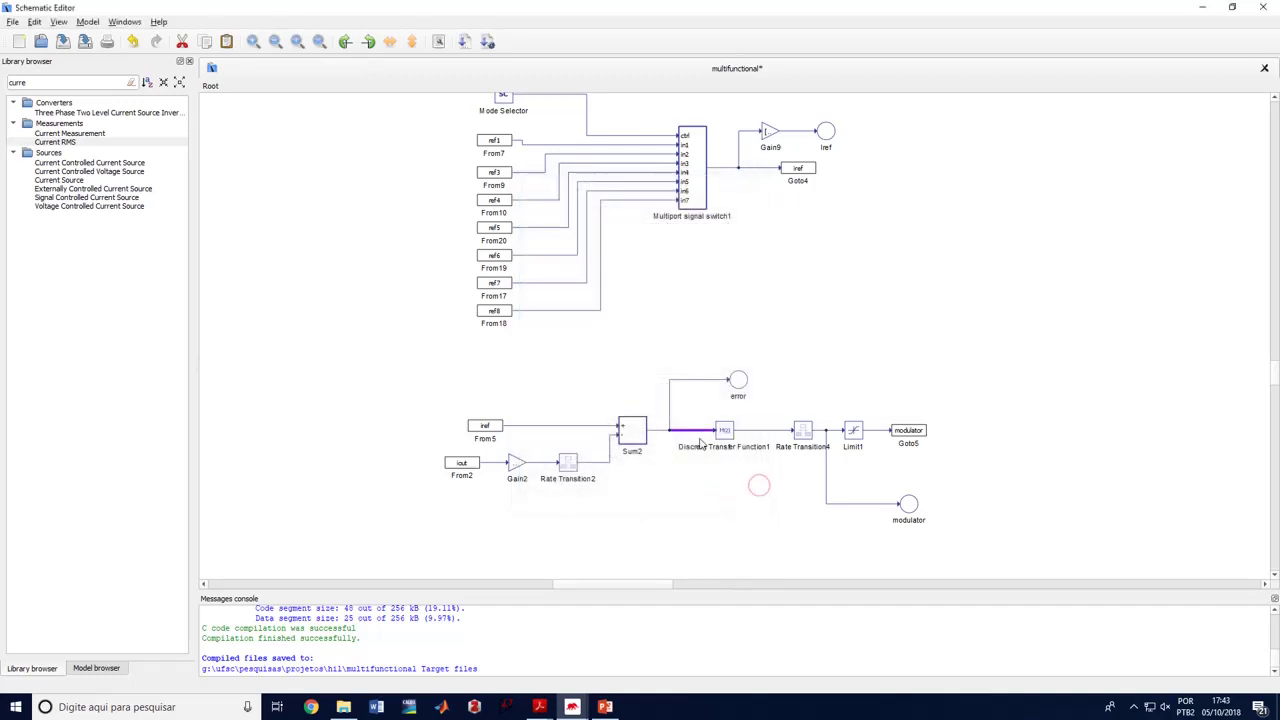
scroll(700, 444, "up", 10)
scroll(698, 442, "up", 5)
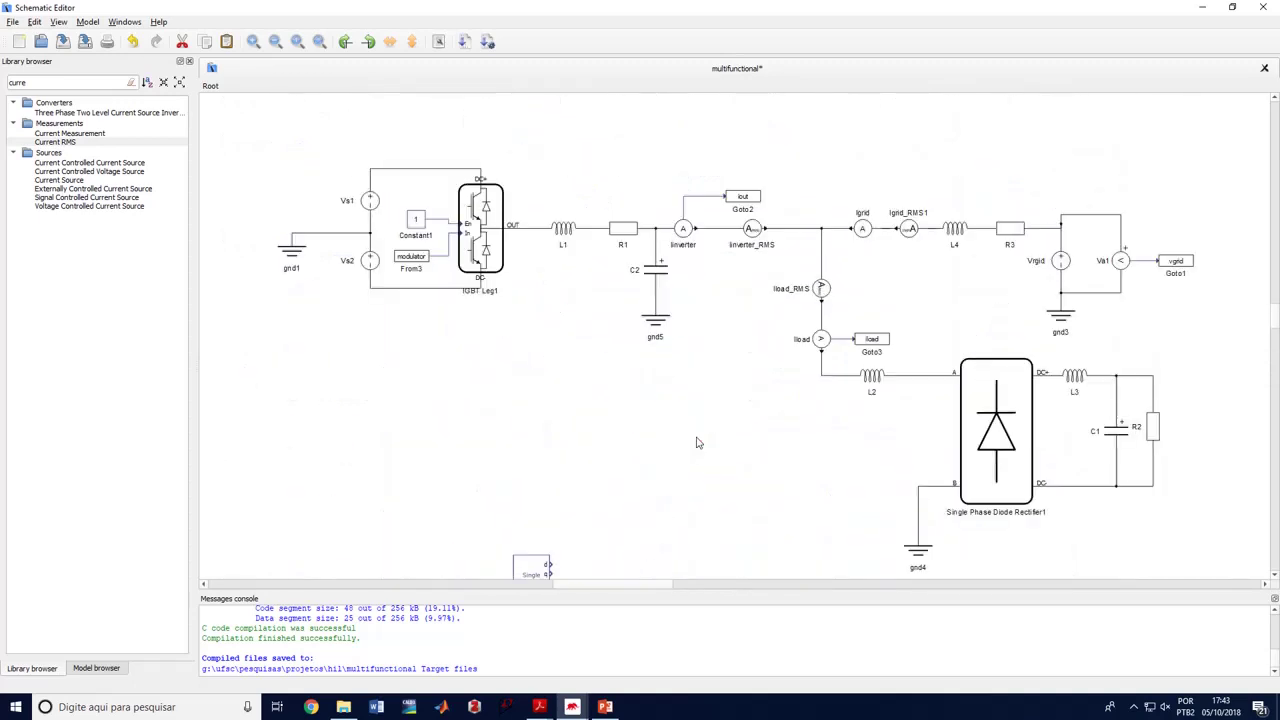
double_click(499, 262)
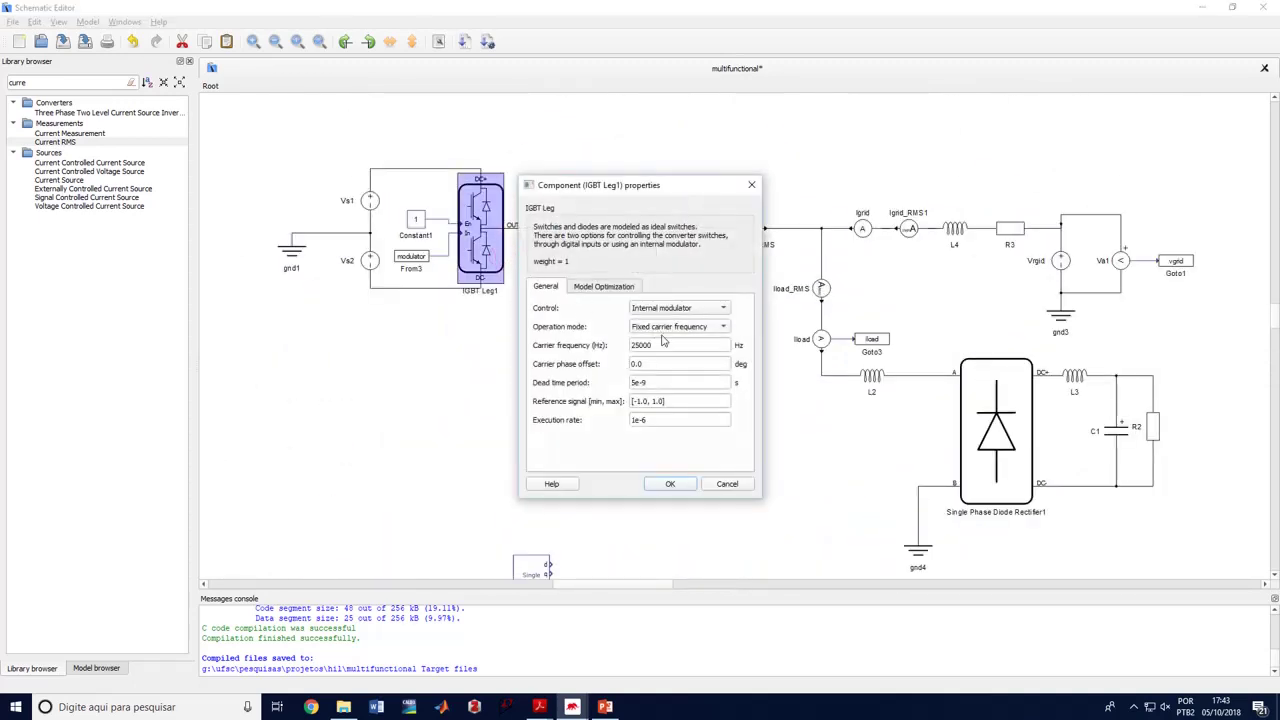
left_click(727, 484)
scroll(586, 451, "down", 1)
scroll(585, 456, "up", 1)
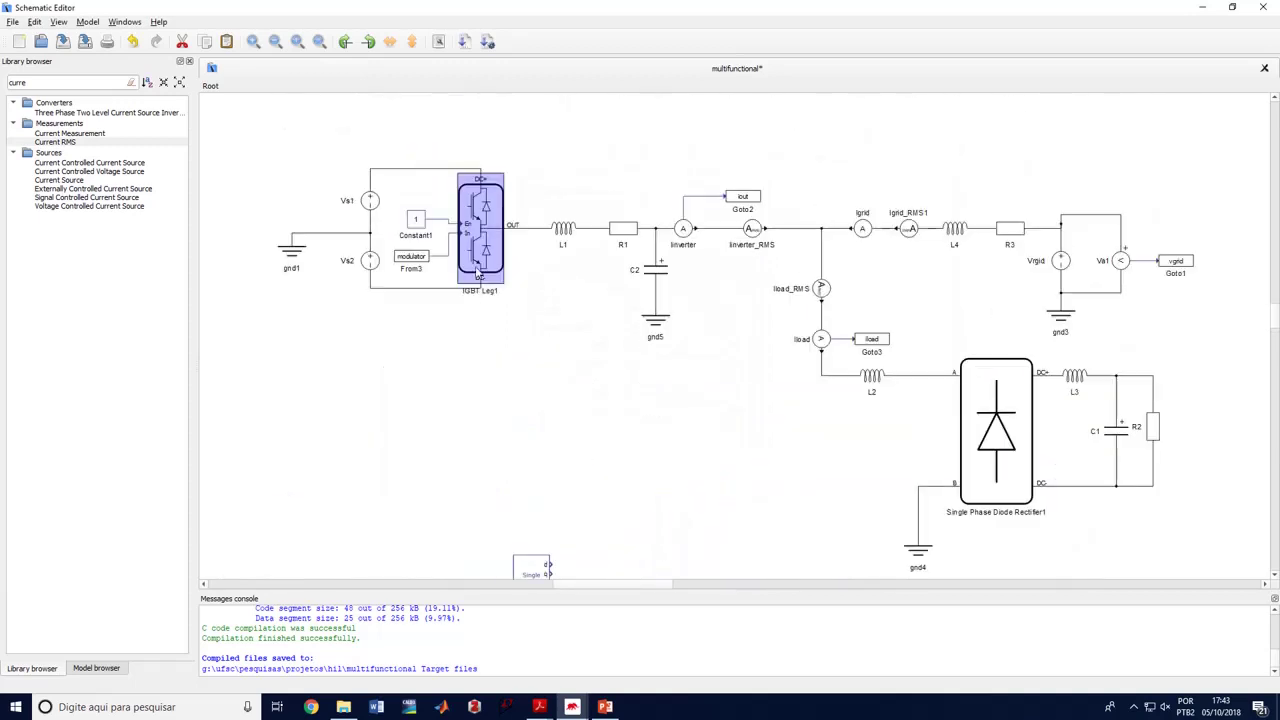
double_click(497, 259)
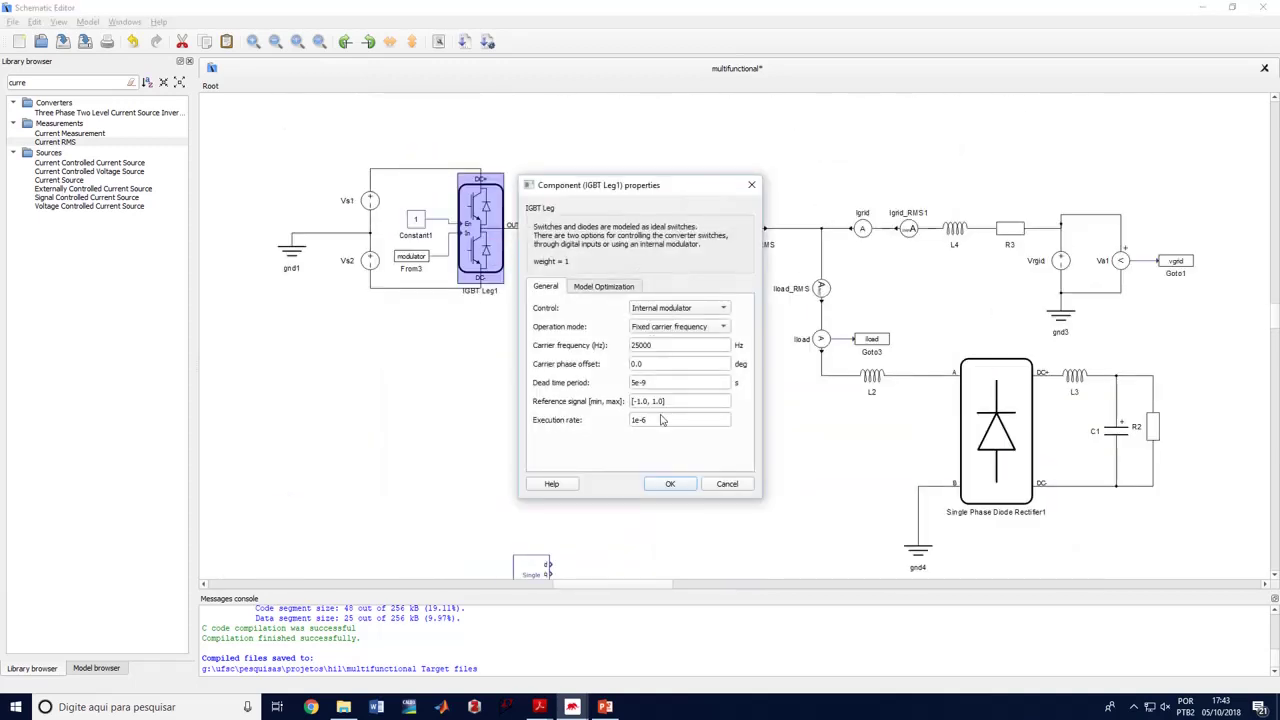
left_click(670, 484)
scroll(463, 317, "down", 2)
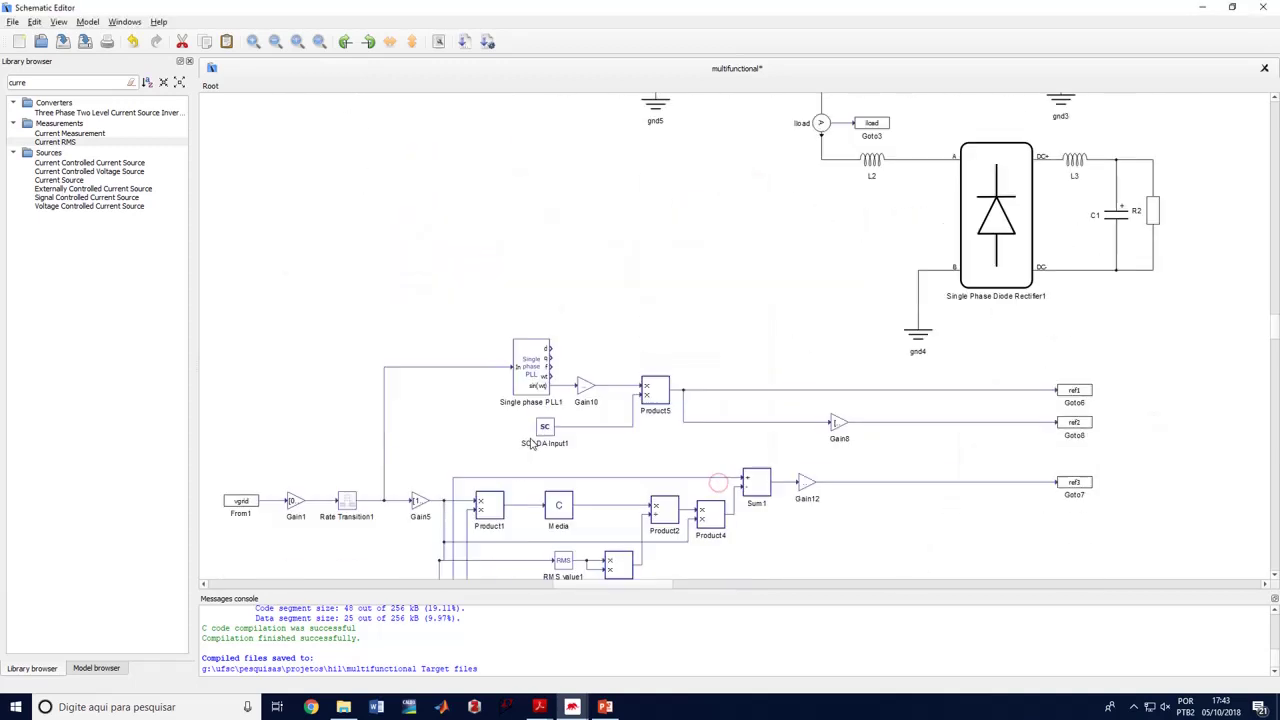
scroll(463, 317, "down", 1)
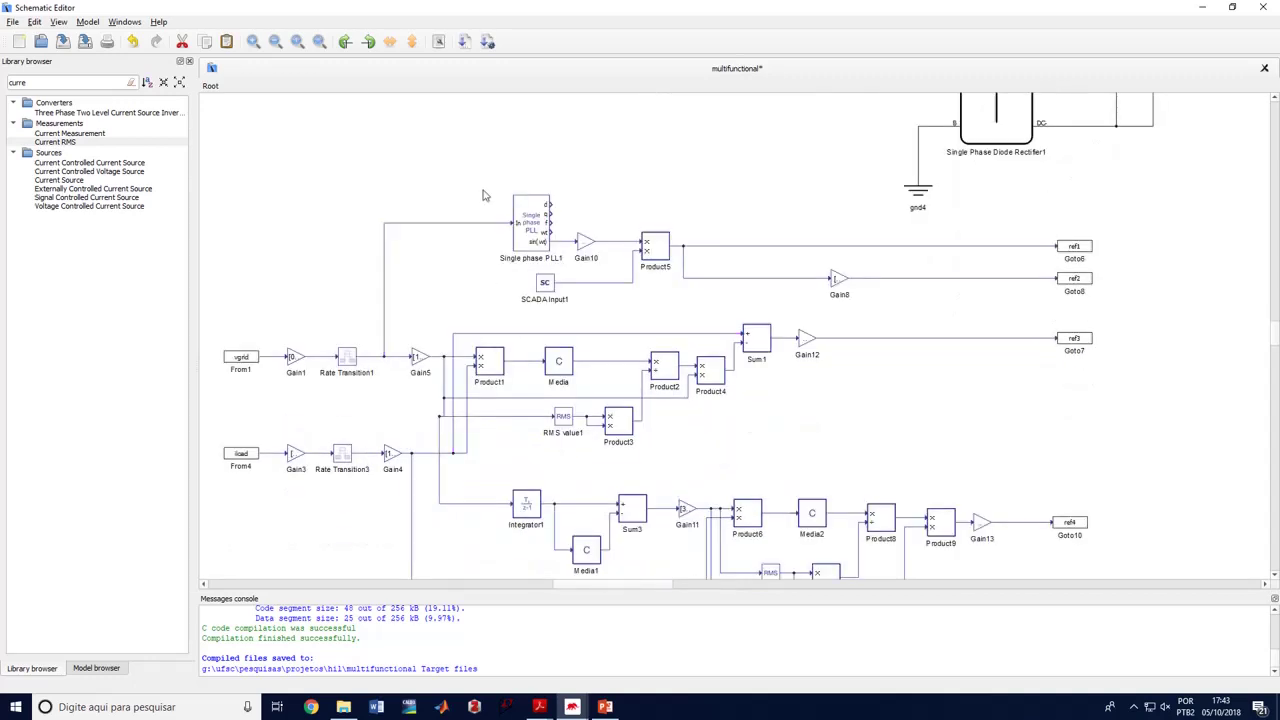
double_click(347, 360)
left_click(658, 370)
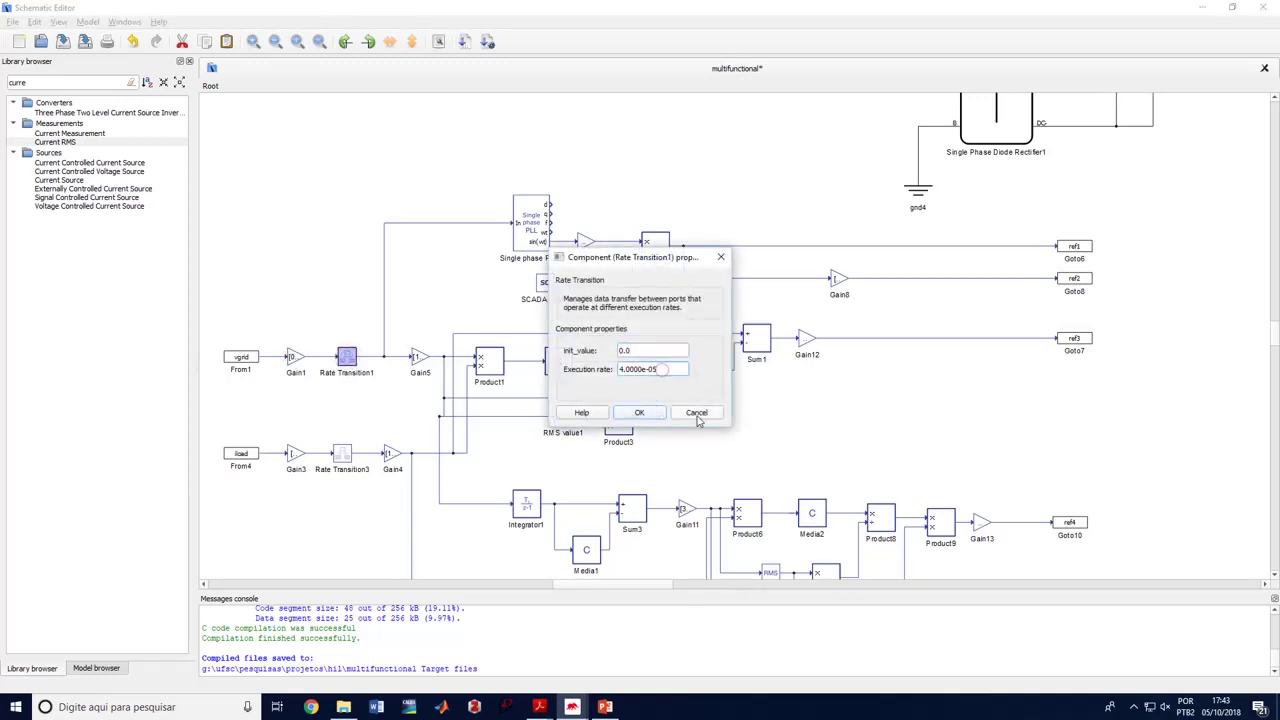
left_click(697, 414)
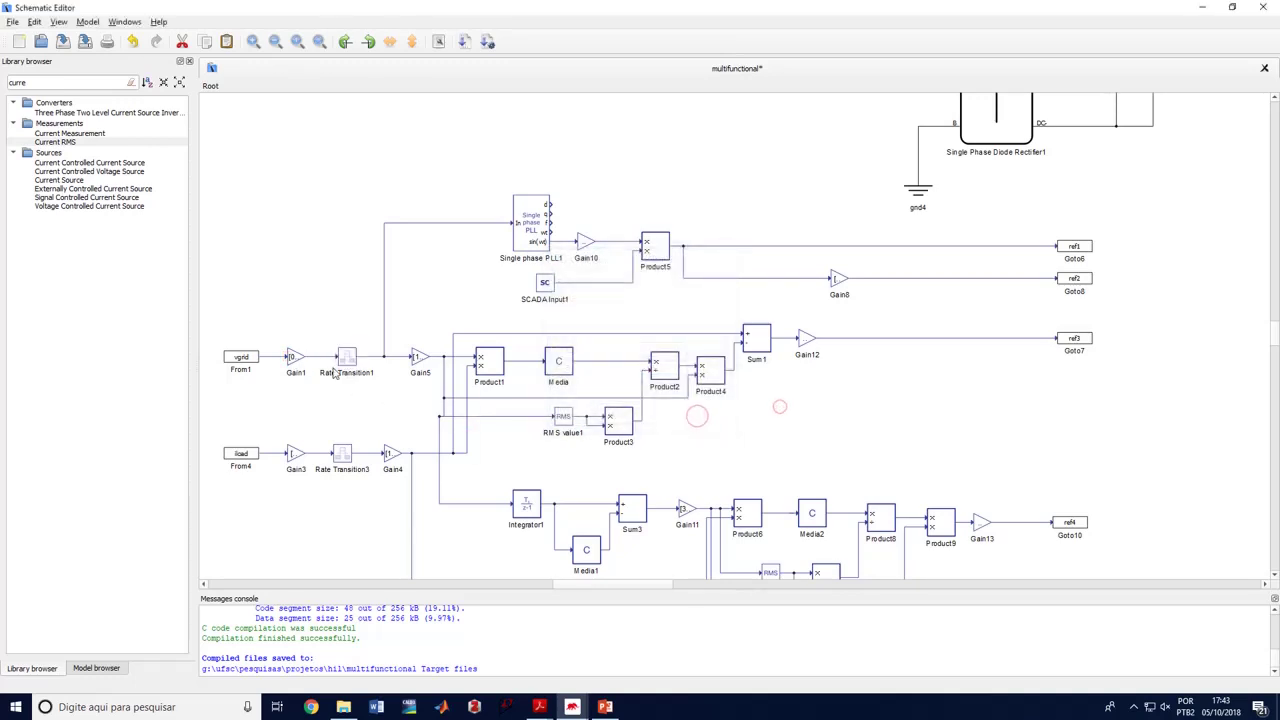
left_click(245, 362)
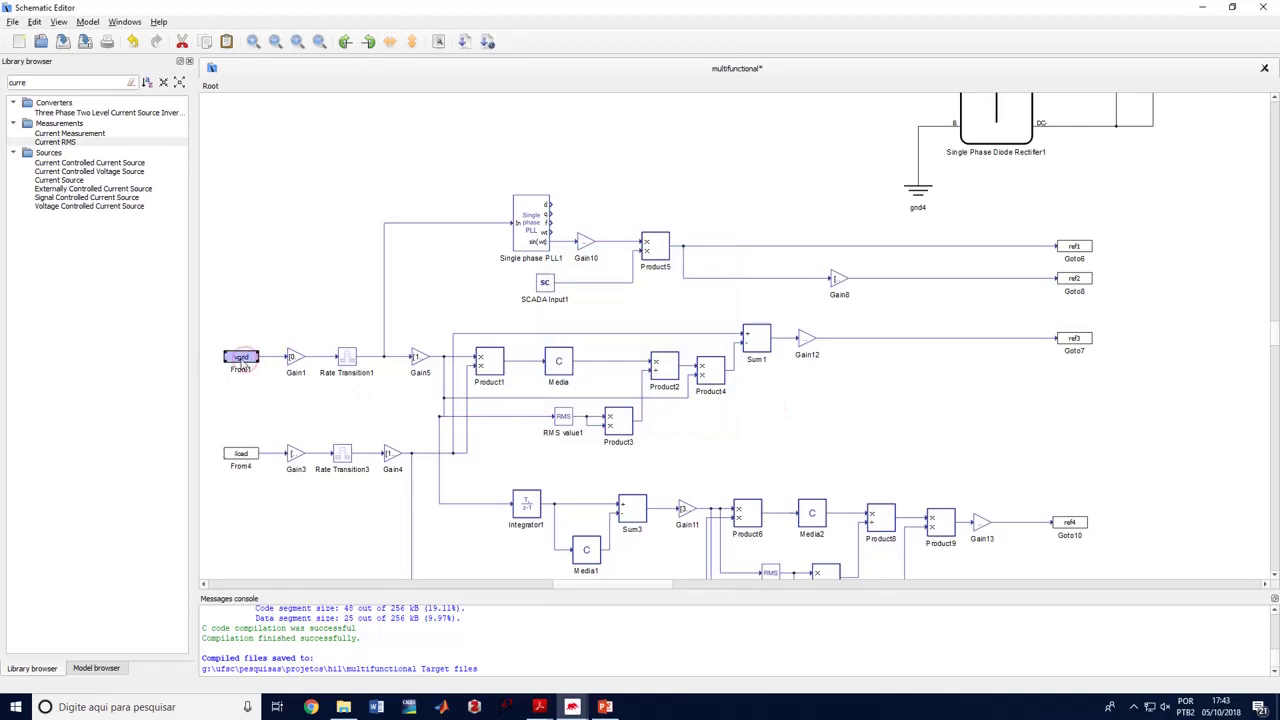
left_click(249, 455)
Step: Select the From2 block and inspect the Rate Transition2 settings without changing them
scroll(250, 453, "down", 15)
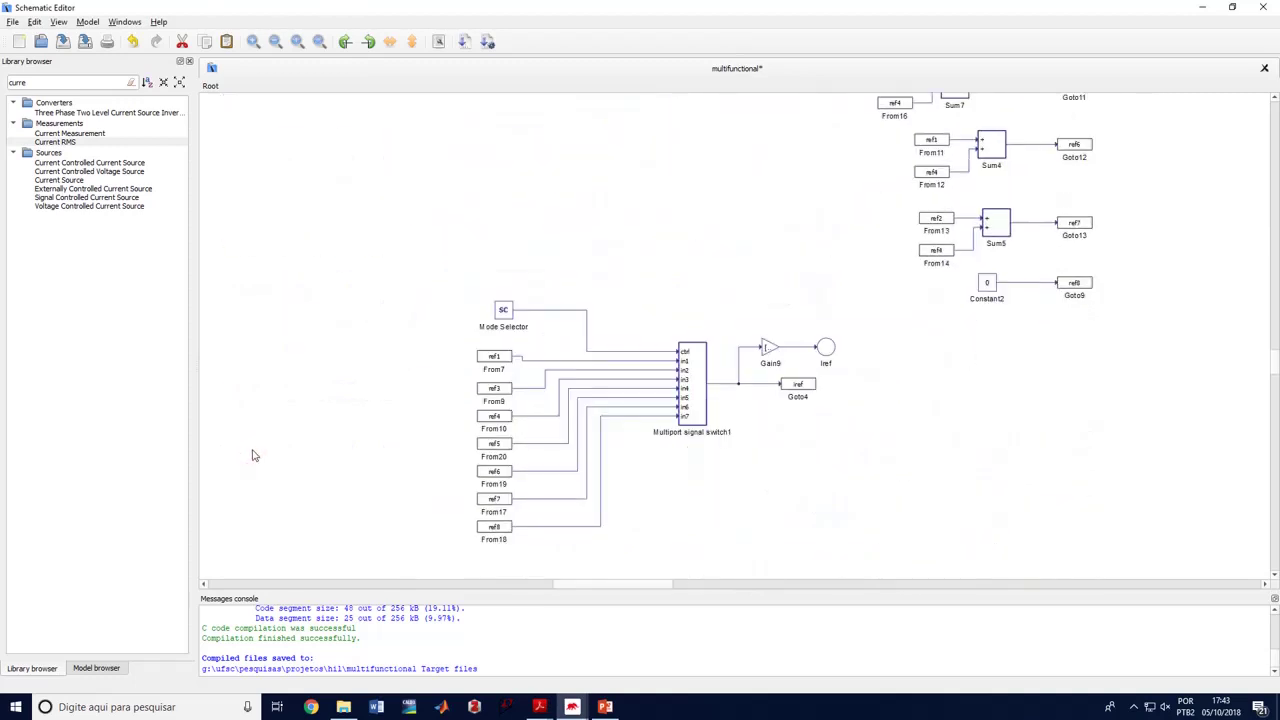
left_click(461, 464)
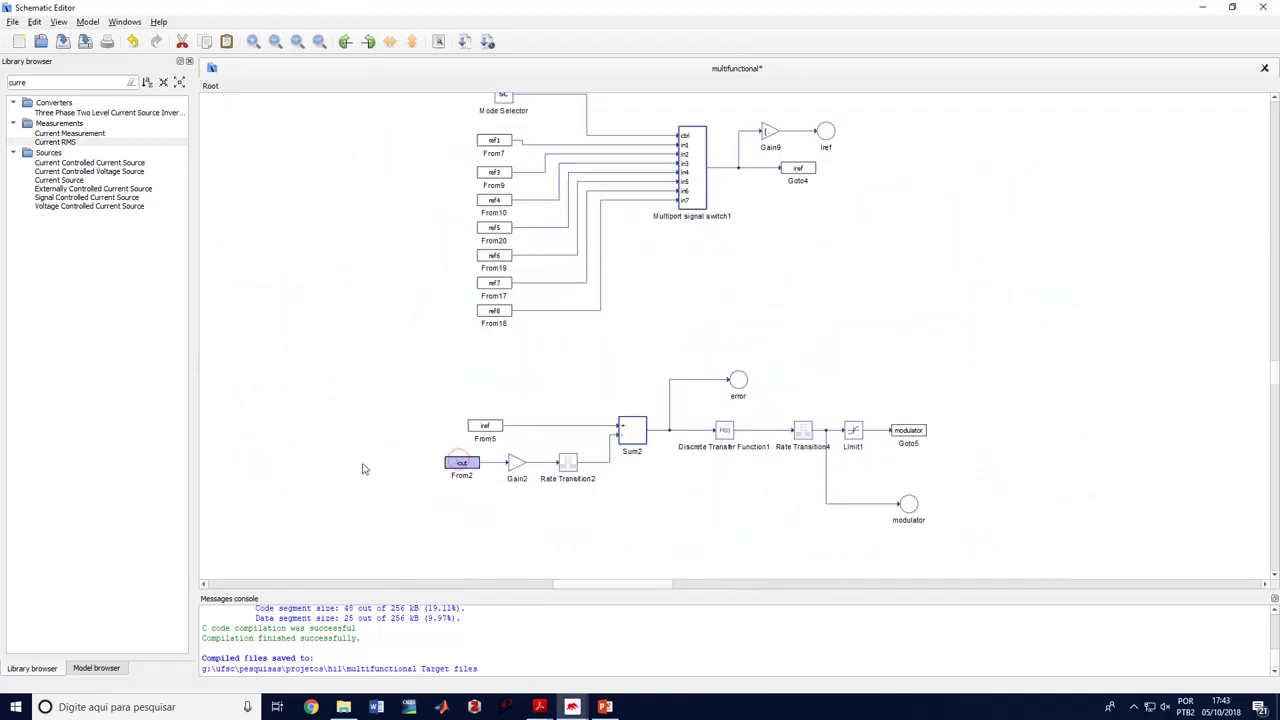
double_click(567, 466)
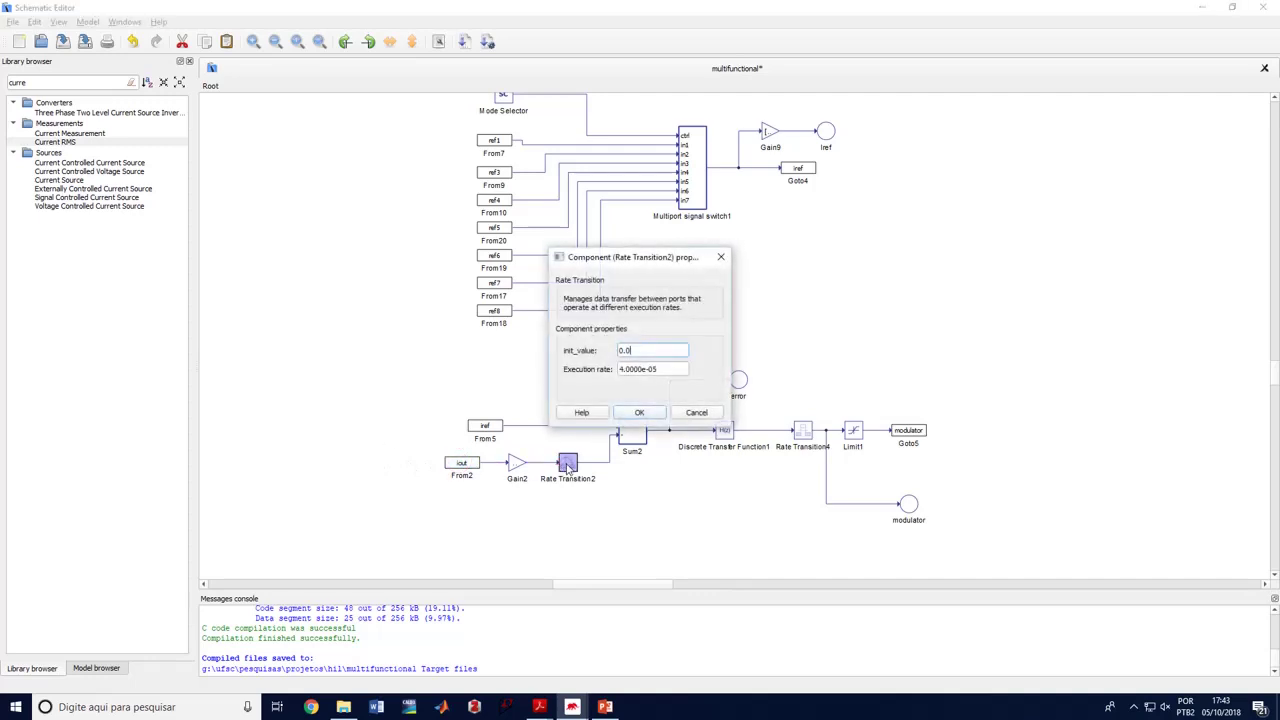
left_click(697, 413)
left_click(812, 342)
Step: Review the Discrete Transfer Function1 and Rate Transition4 settings, leaving both unchanged
double_click(722, 431)
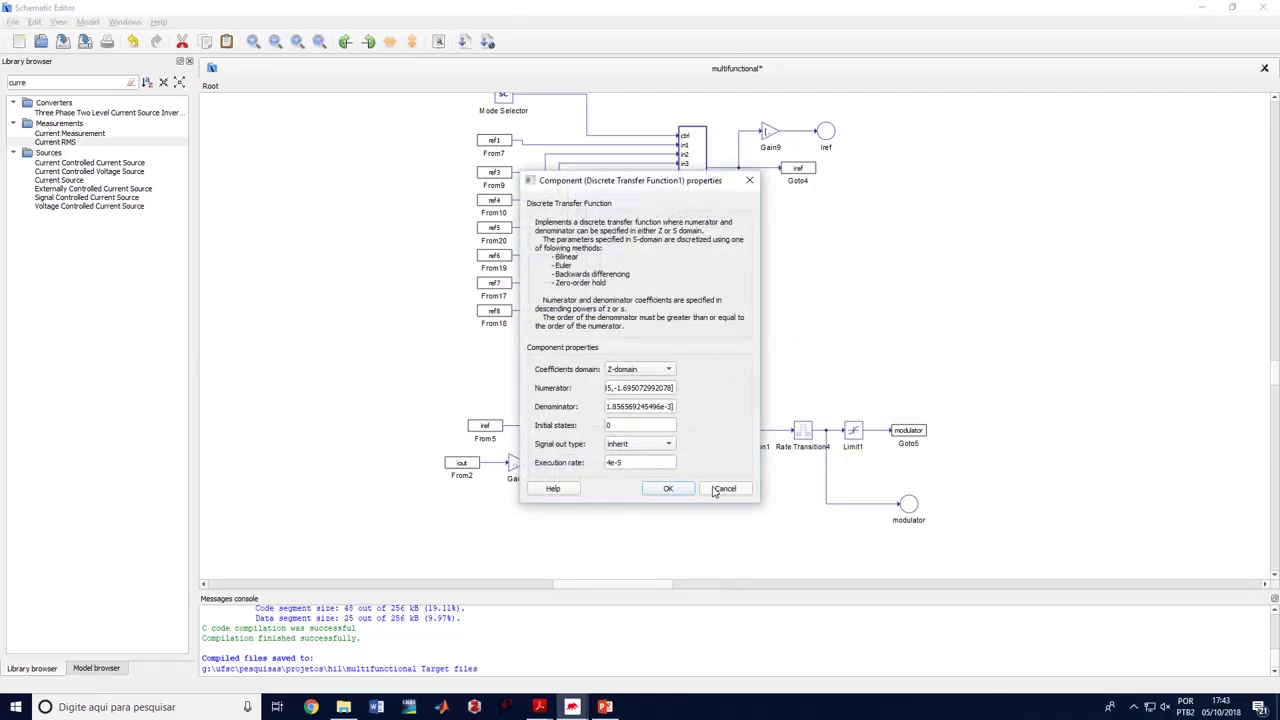
left_click(714, 490)
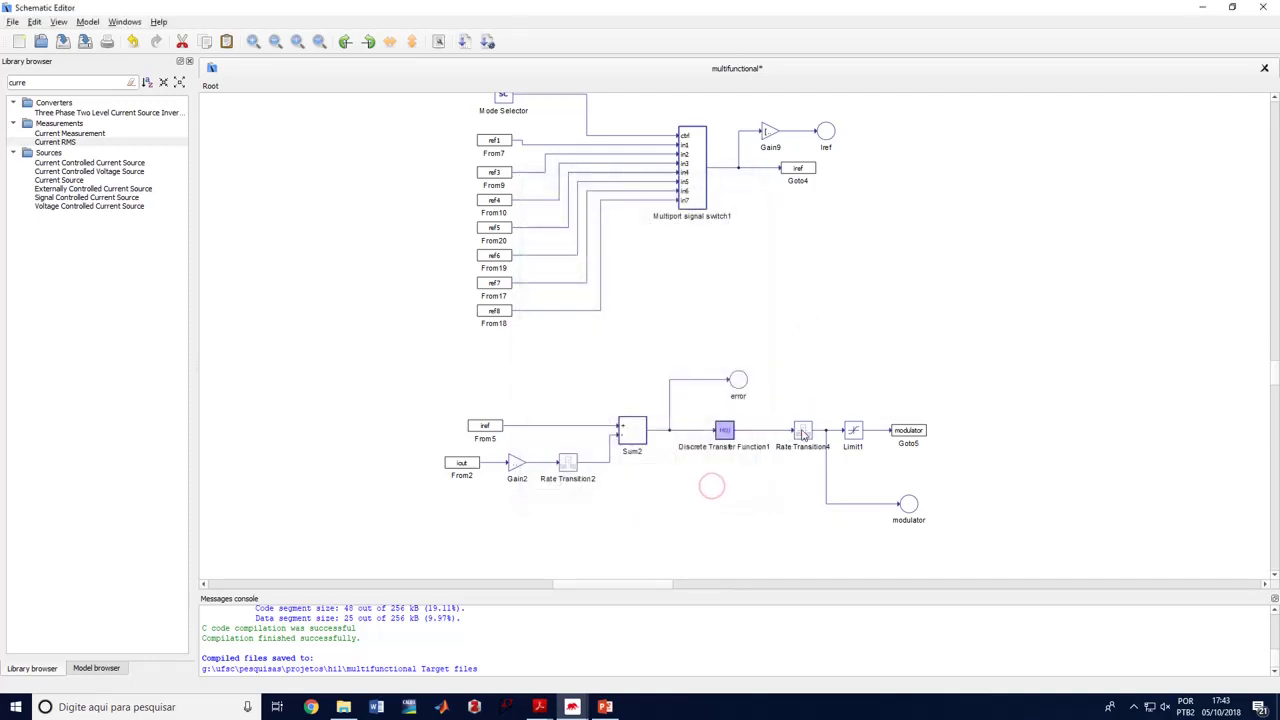
double_click(803, 432)
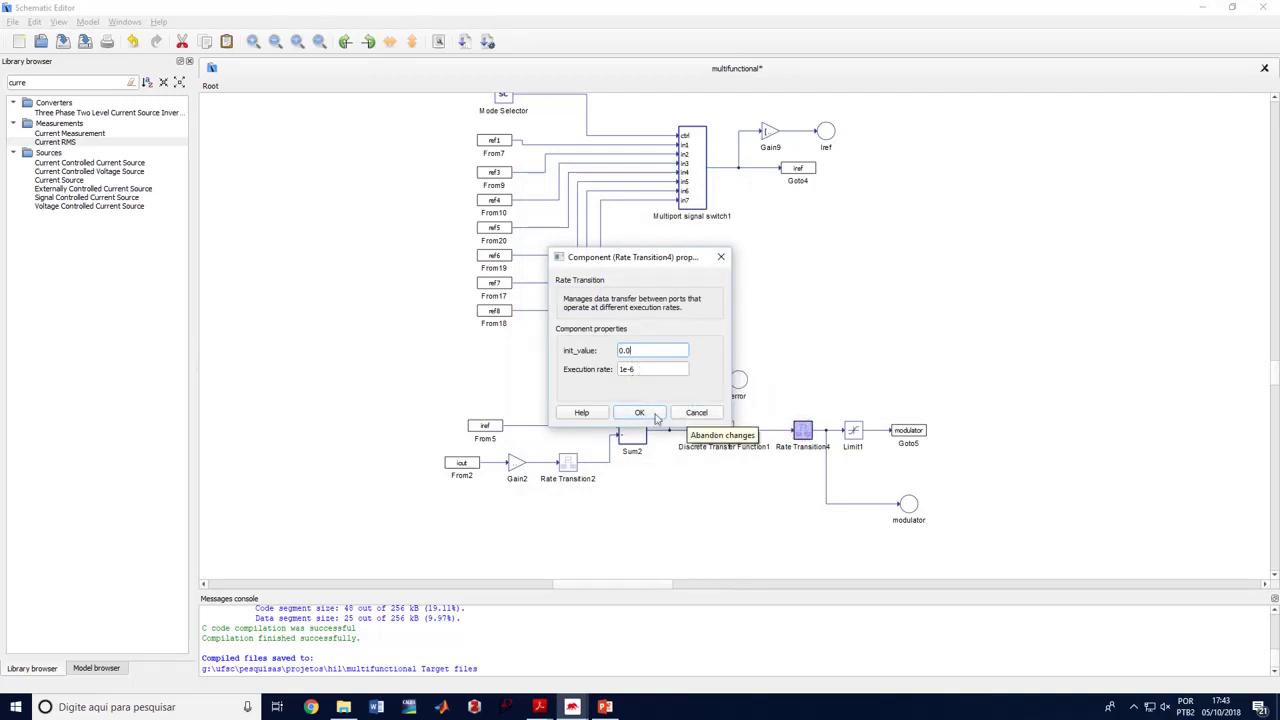
left_click(699, 413)
left_click(730, 502)
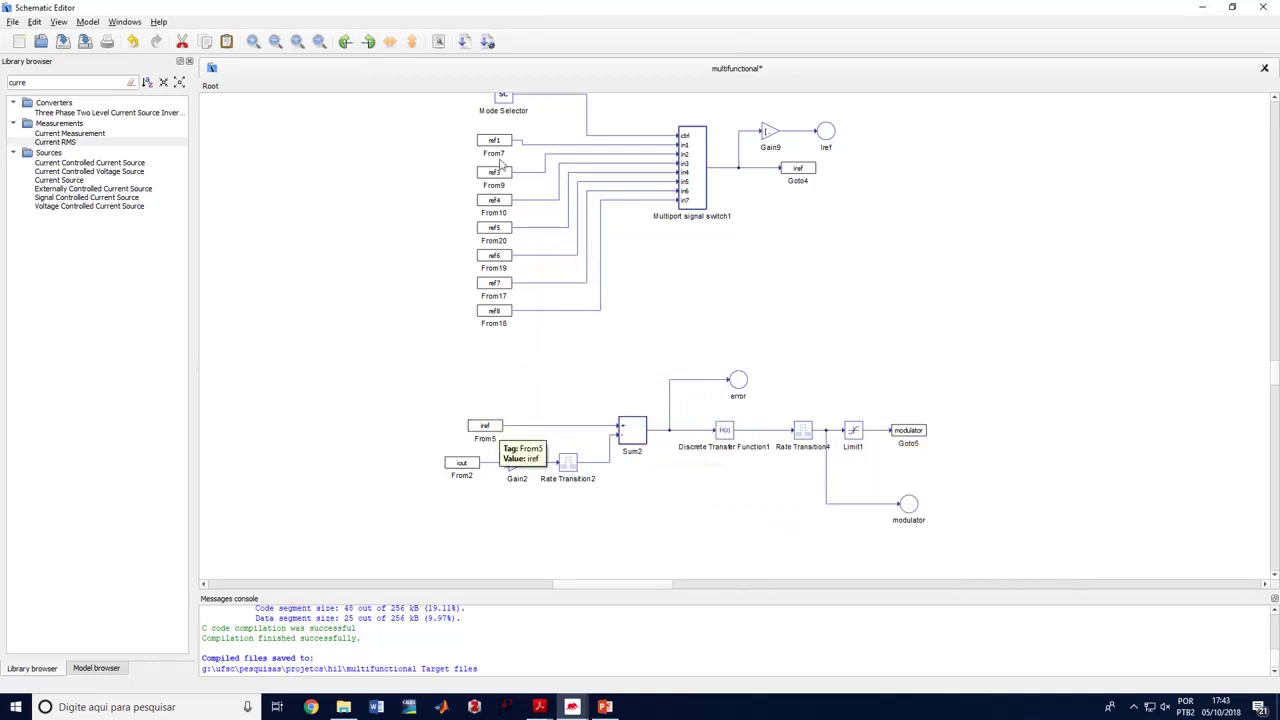
mouse_move(724, 434)
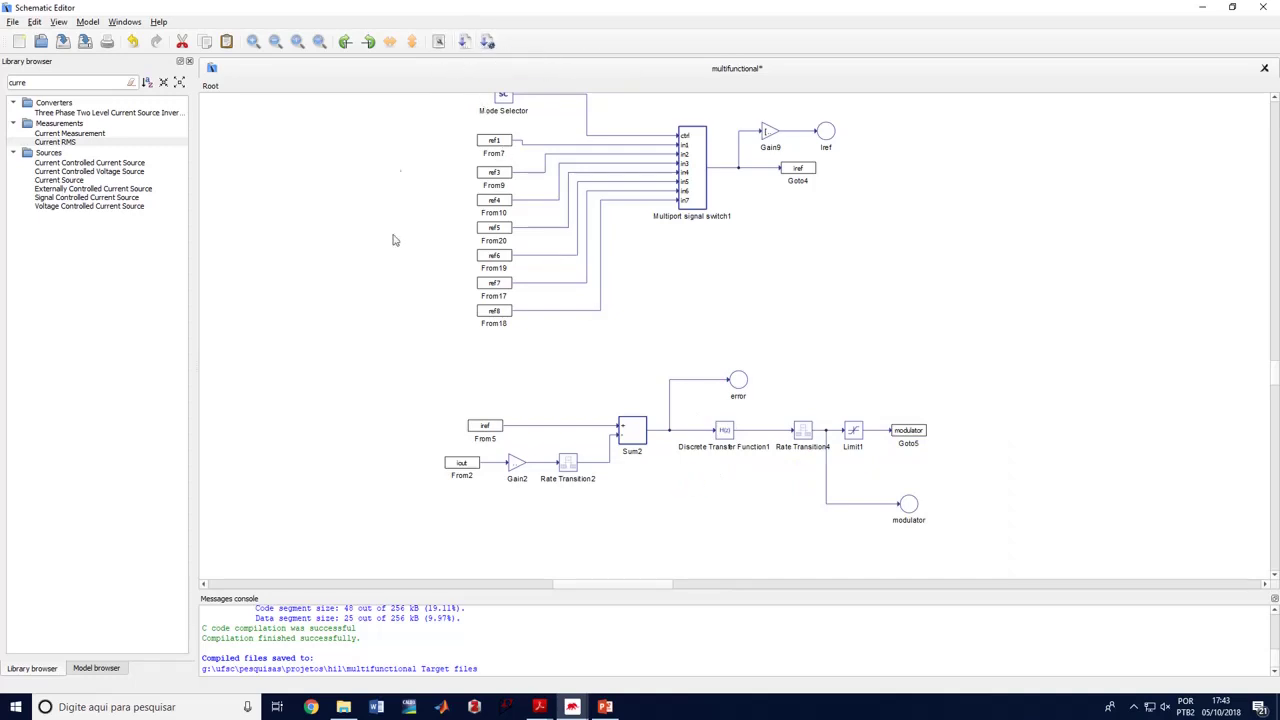
Step: Bring up the HIL SCADA panel and keep Active Power Injection as the operating mode
mouse_move(572, 707)
left_click(578, 658)
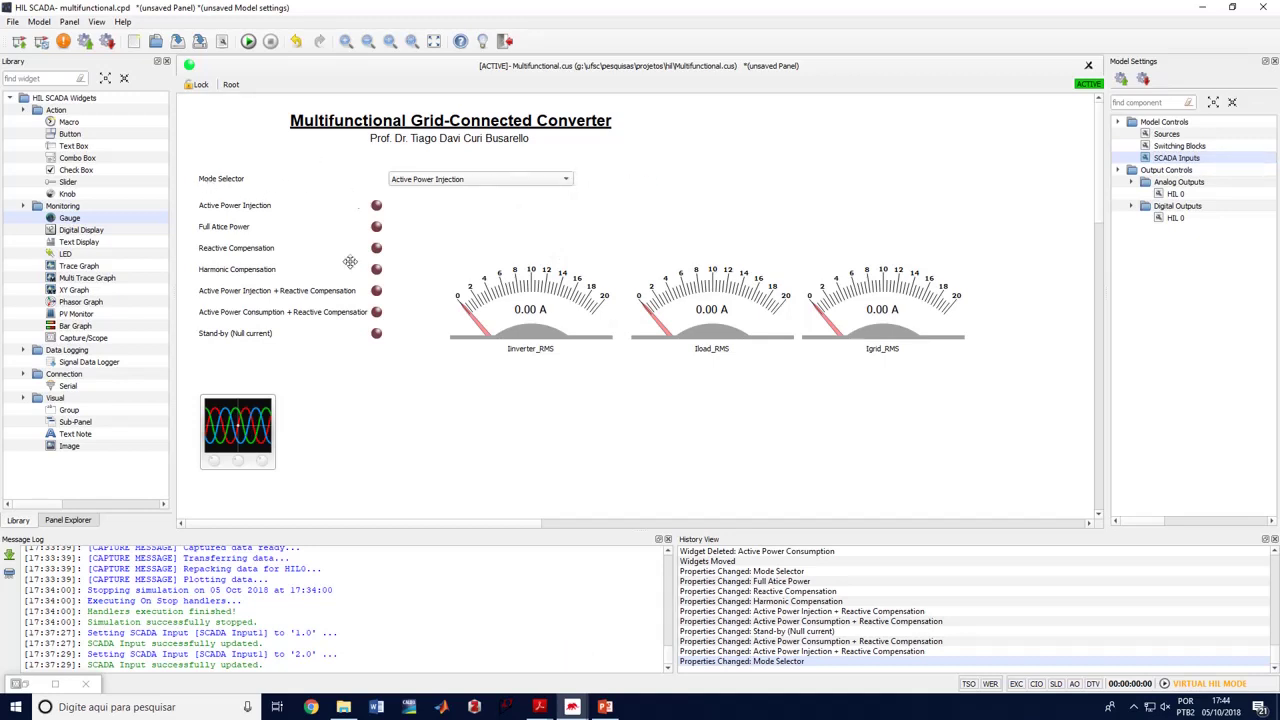
left_click(486, 178)
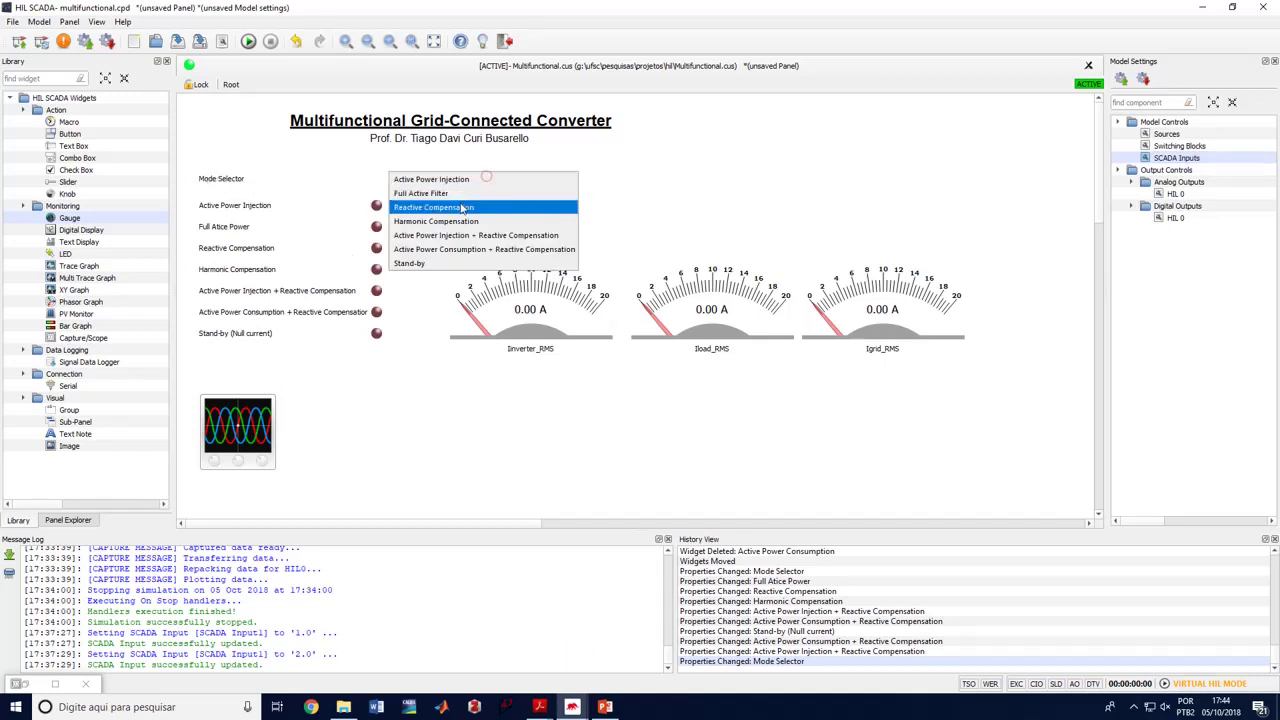
left_click(437, 182)
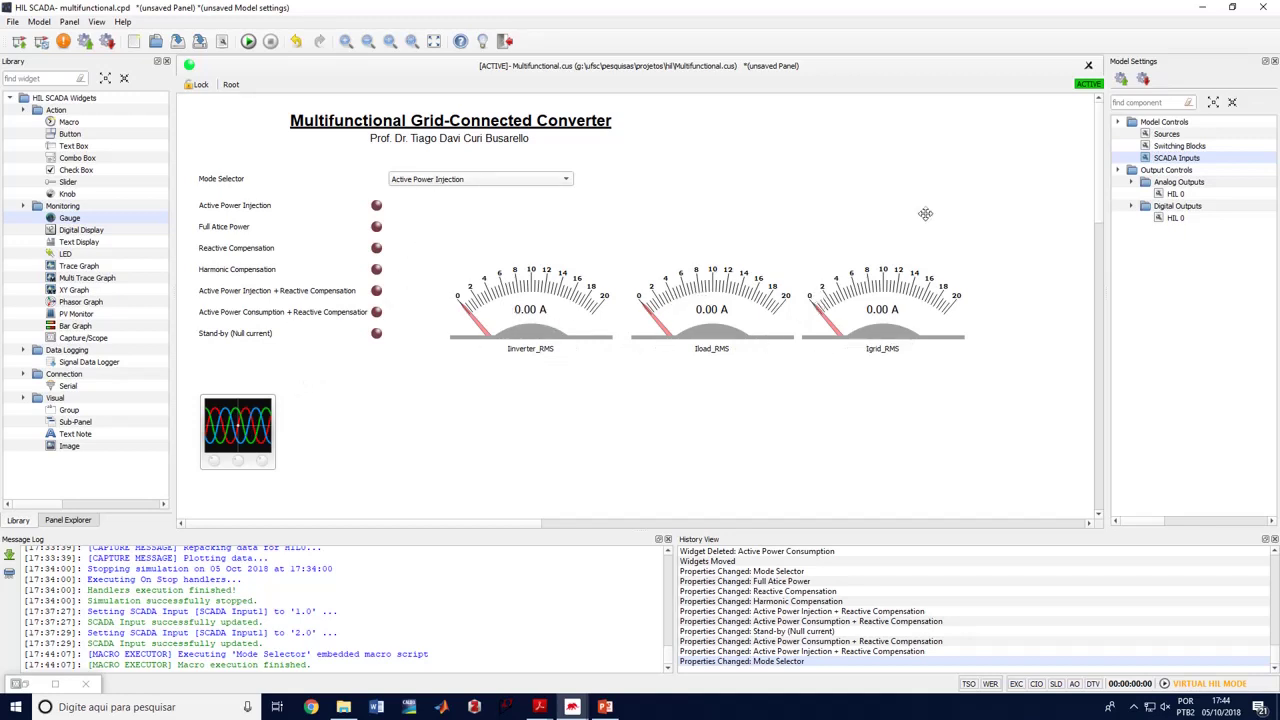
Step: Review the Sources and SCADA Inputs model settings, then start the simulation
double_click(1170, 136)
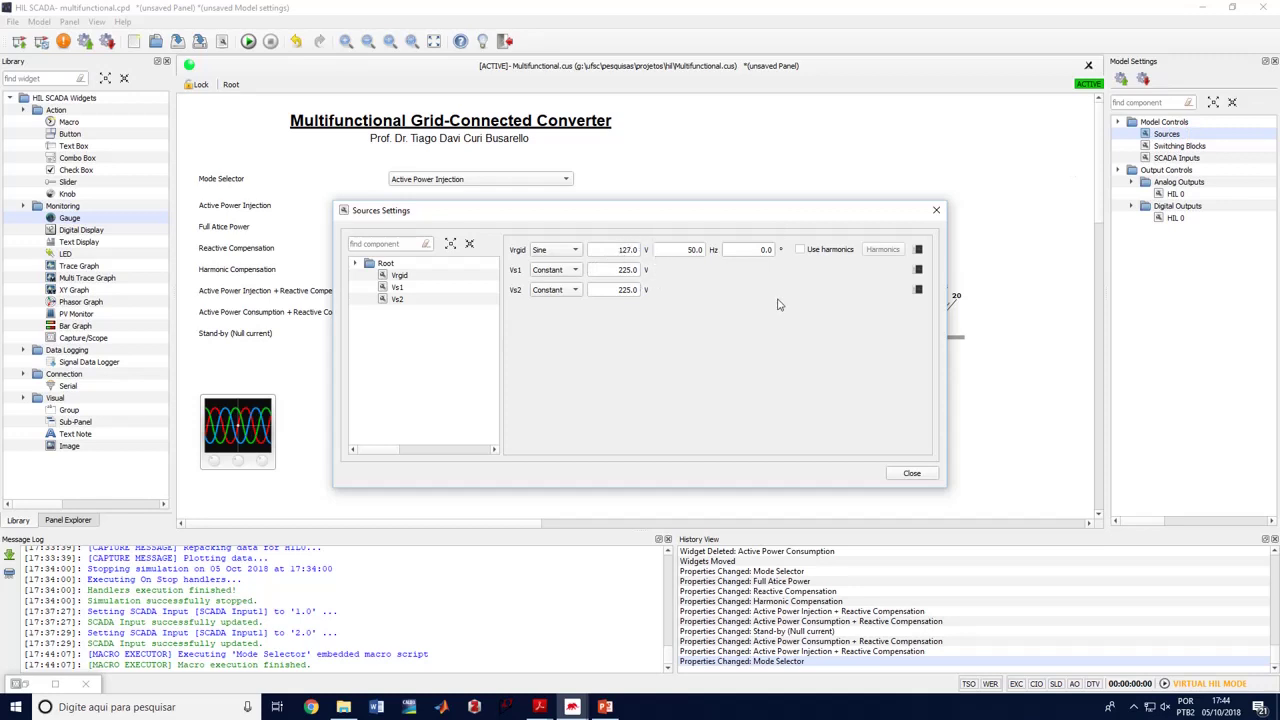
left_click(913, 472)
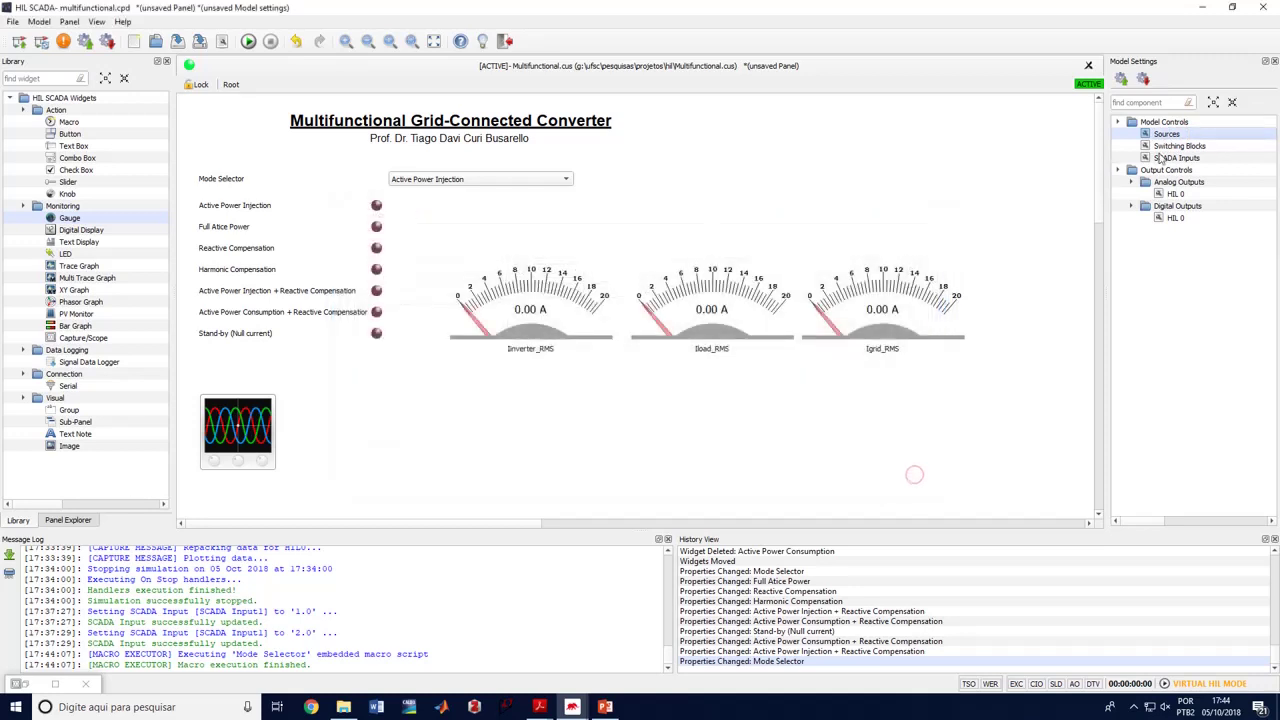
double_click(1172, 157)
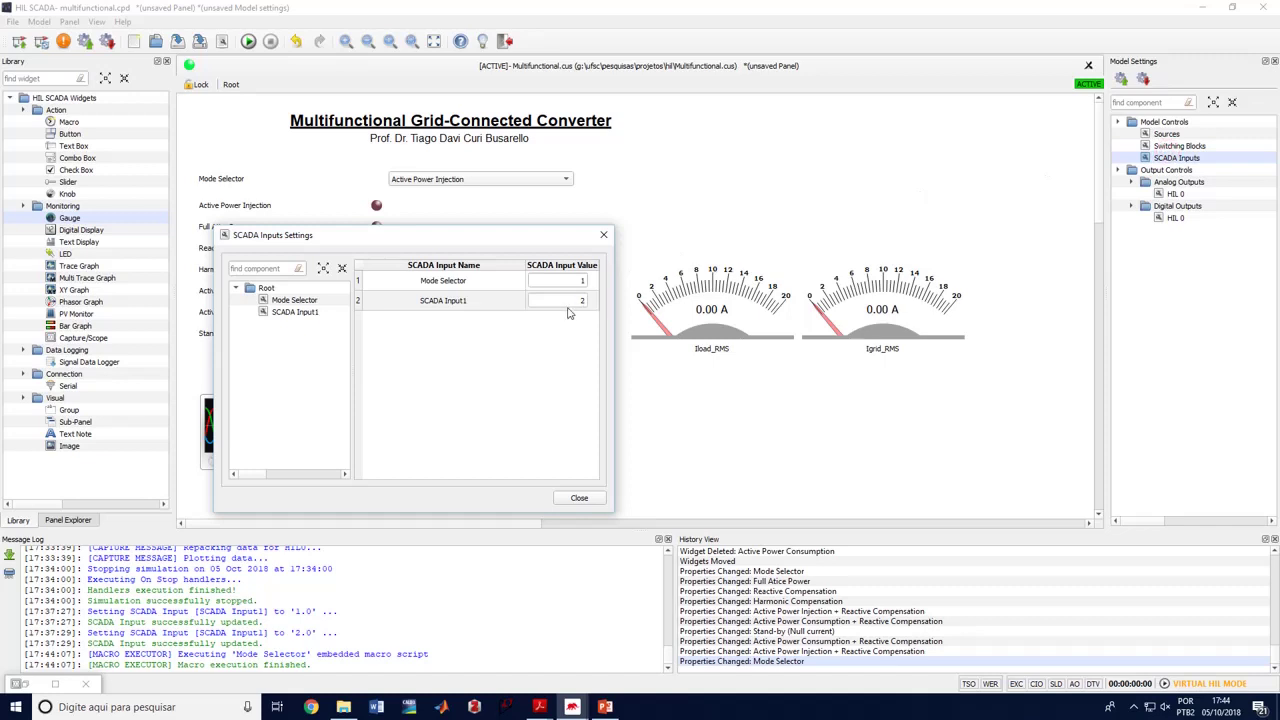
left_click(577, 497)
left_click(248, 41)
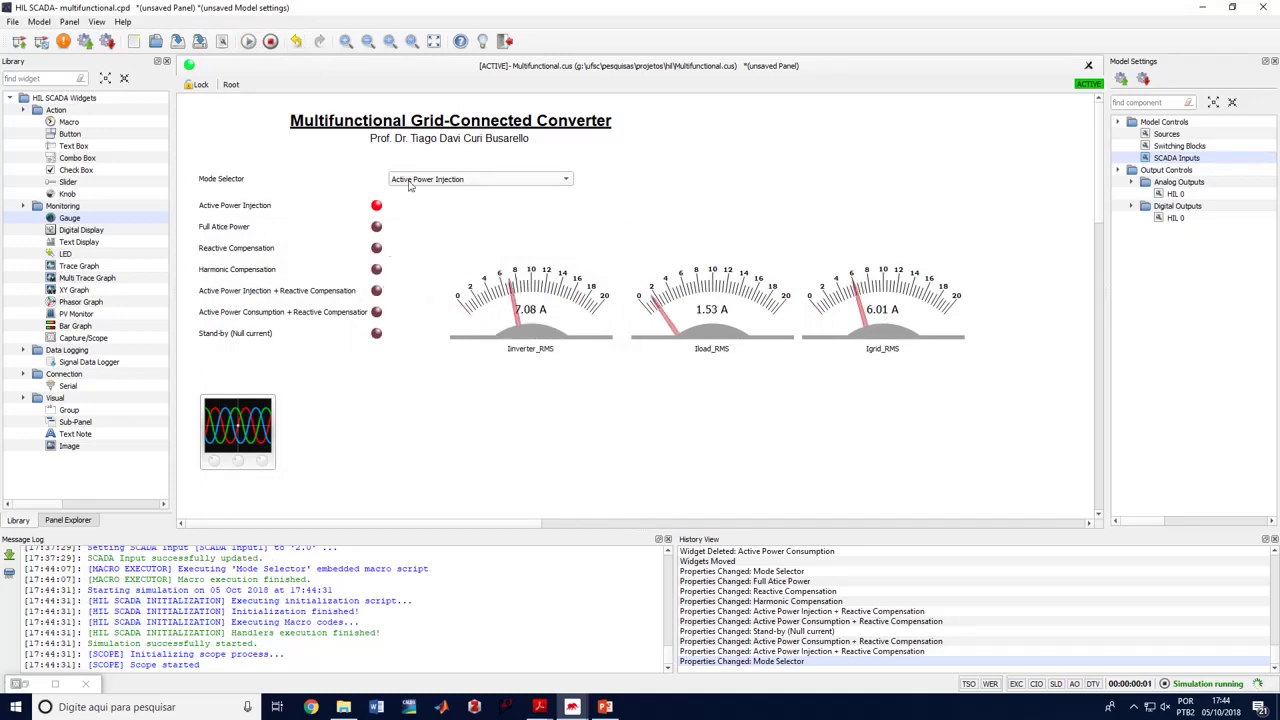
Step: Open the Capture/Scope widget in its own window to show the live waveforms
double_click(250, 428)
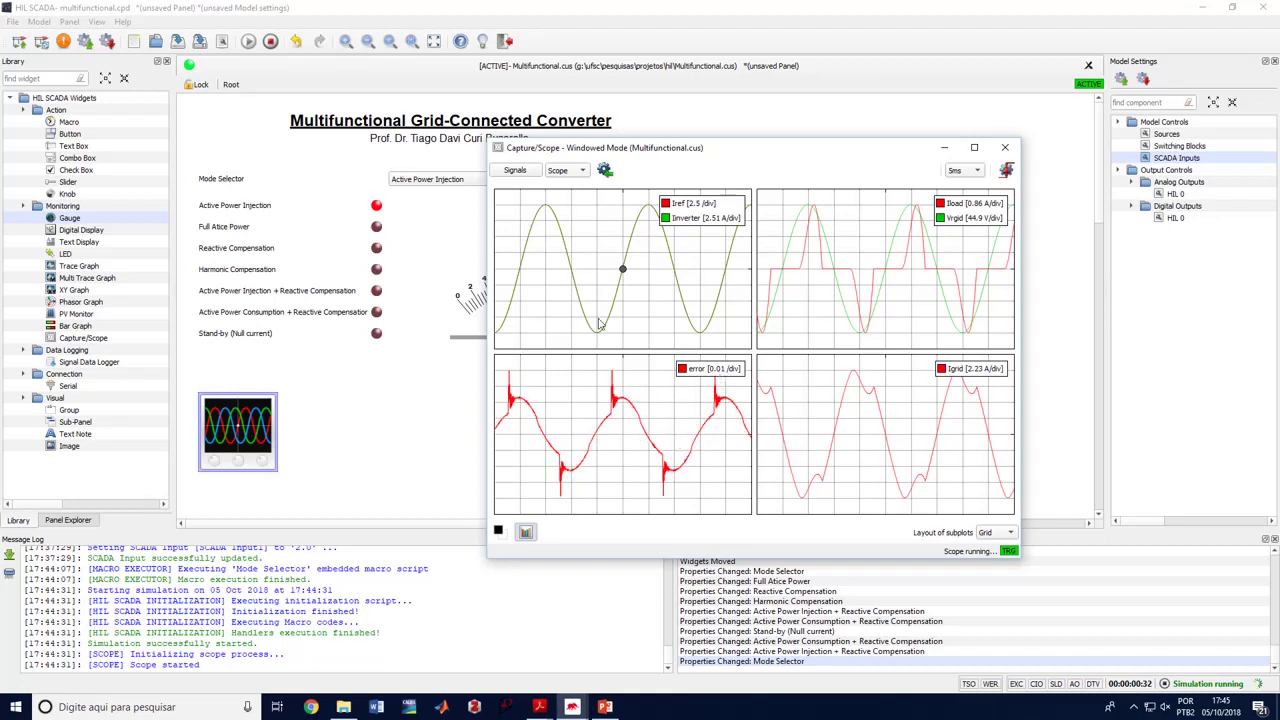
Step: Cycle through Full Active Filter, Reactive Compensation, Active Power Injection + Reactive Compensation, ending in Stand-by
left_click(447, 181)
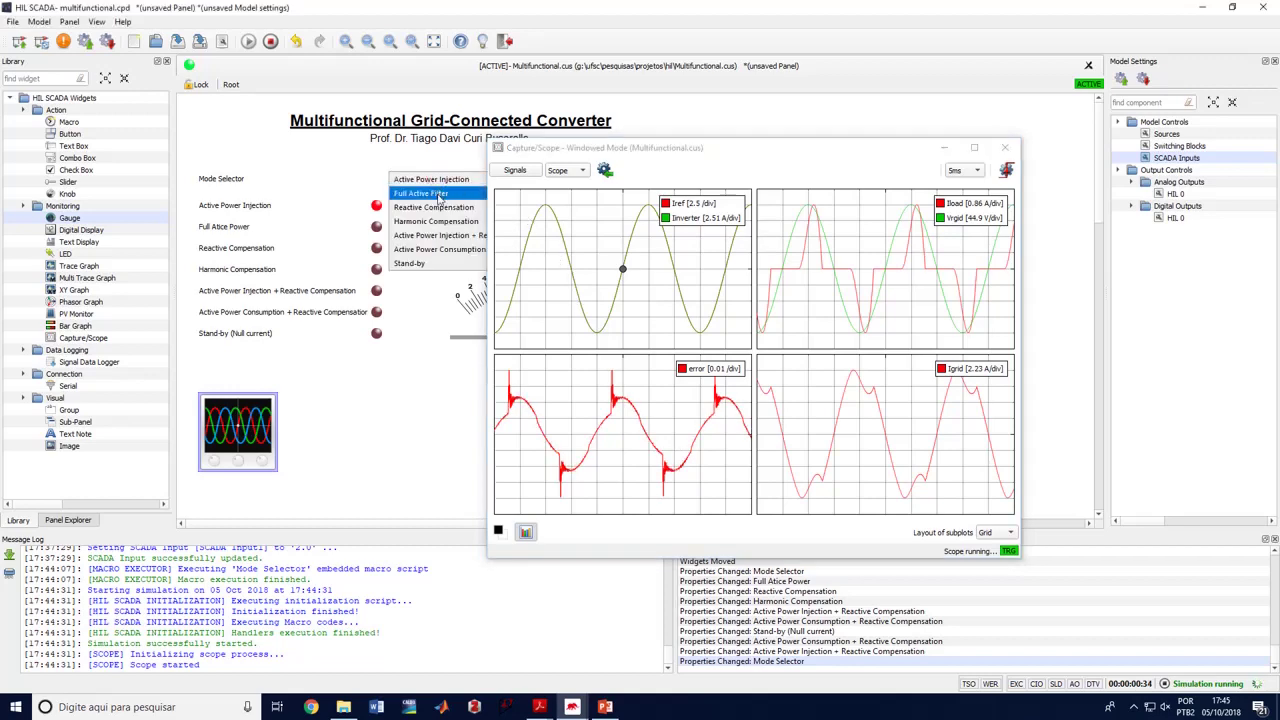
left_click(438, 194)
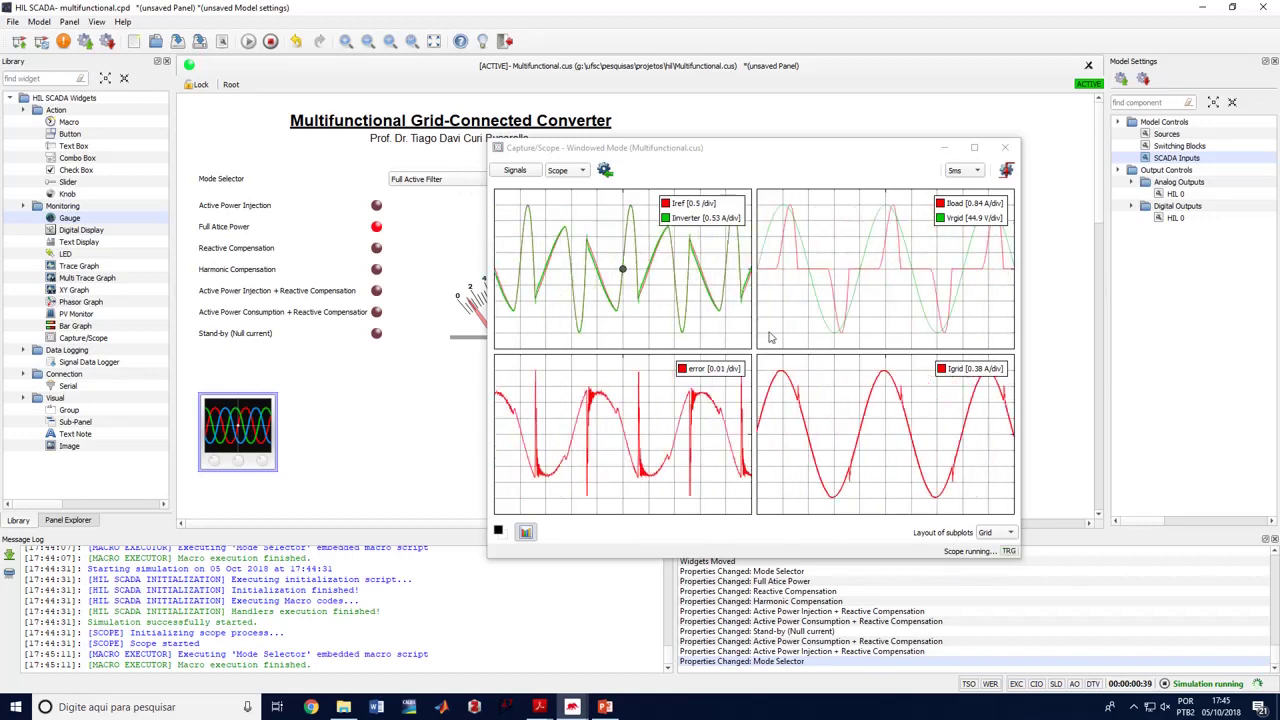
left_click(440, 179)
left_click(430, 192)
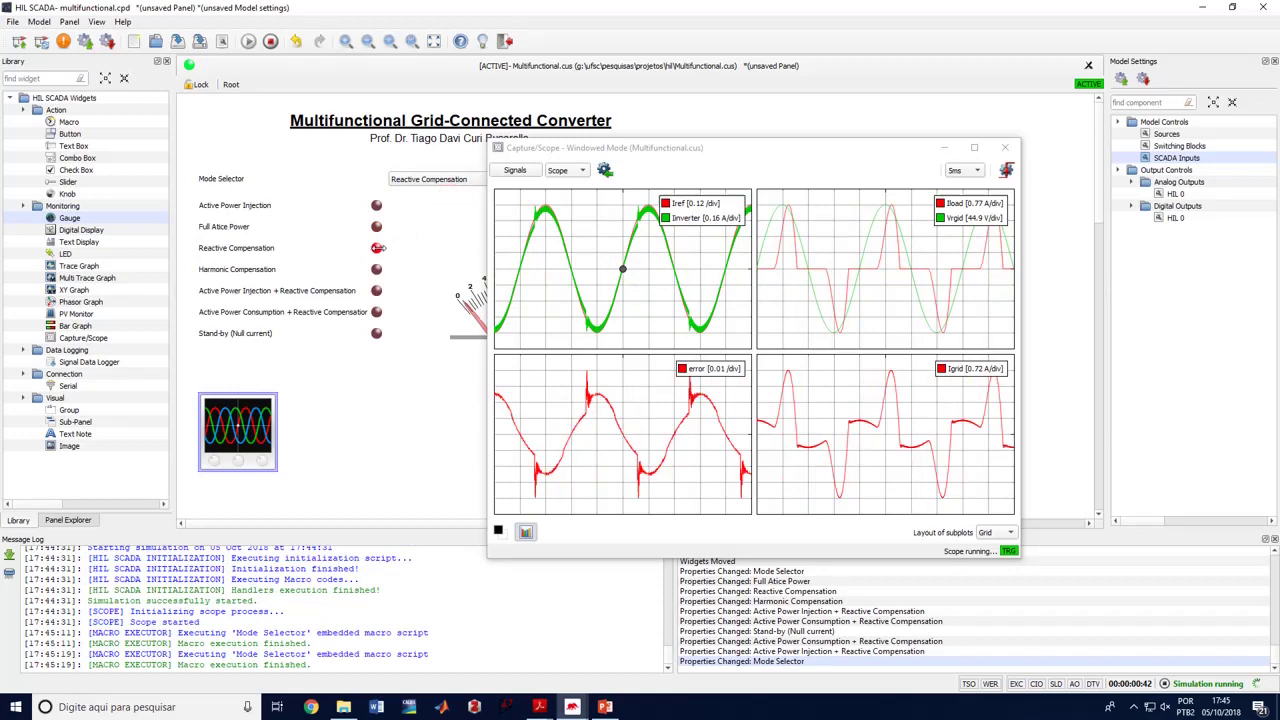
left_click(440, 182)
left_click(436, 208)
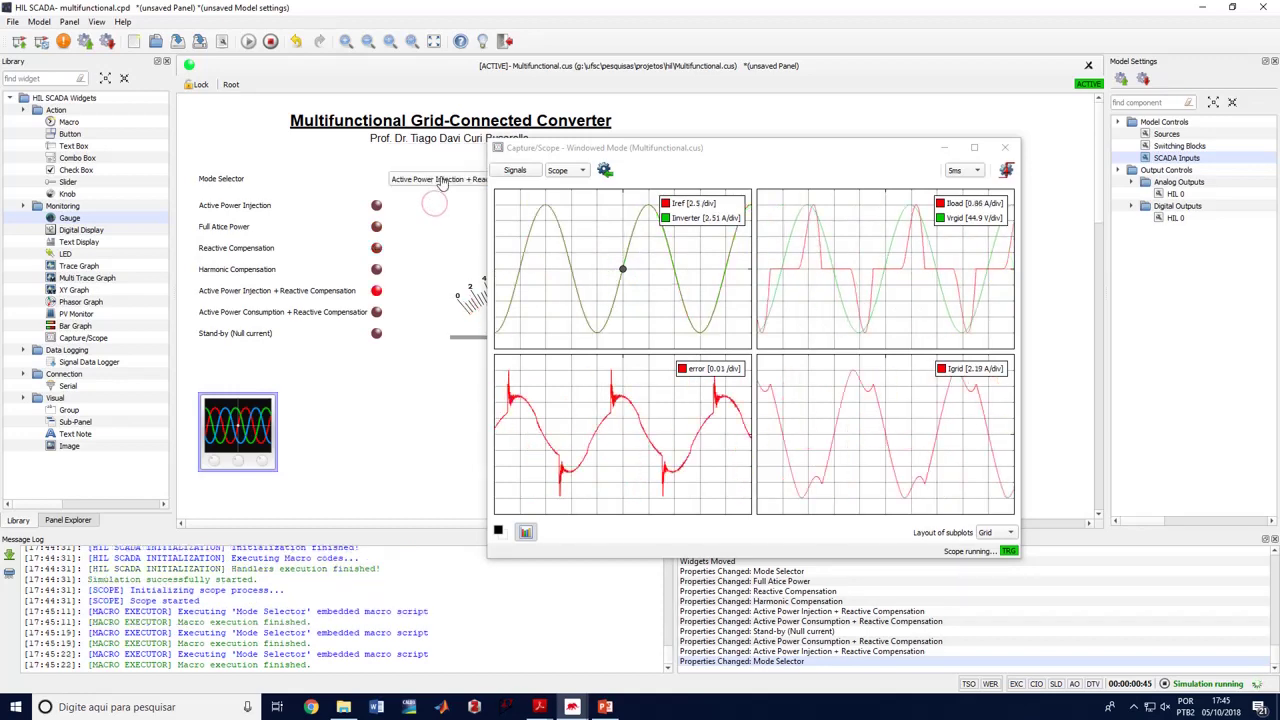
left_click(440, 180)
left_click(440, 207)
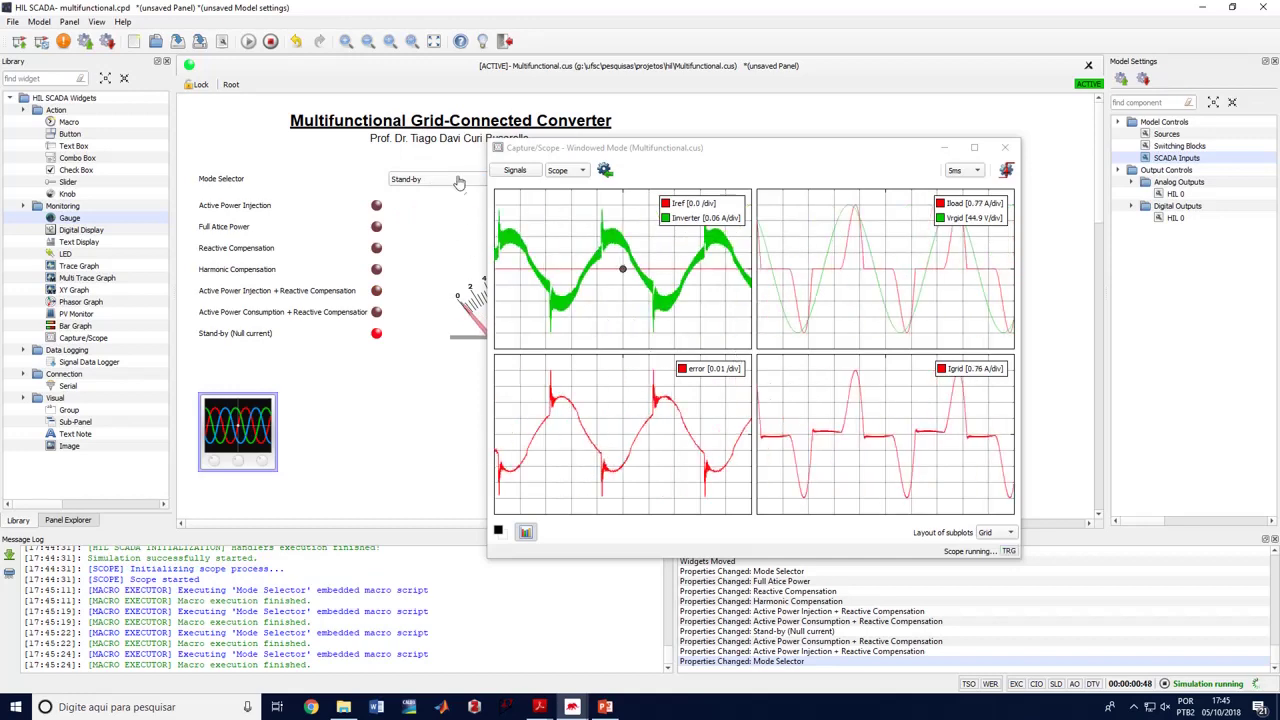
left_click(456, 182)
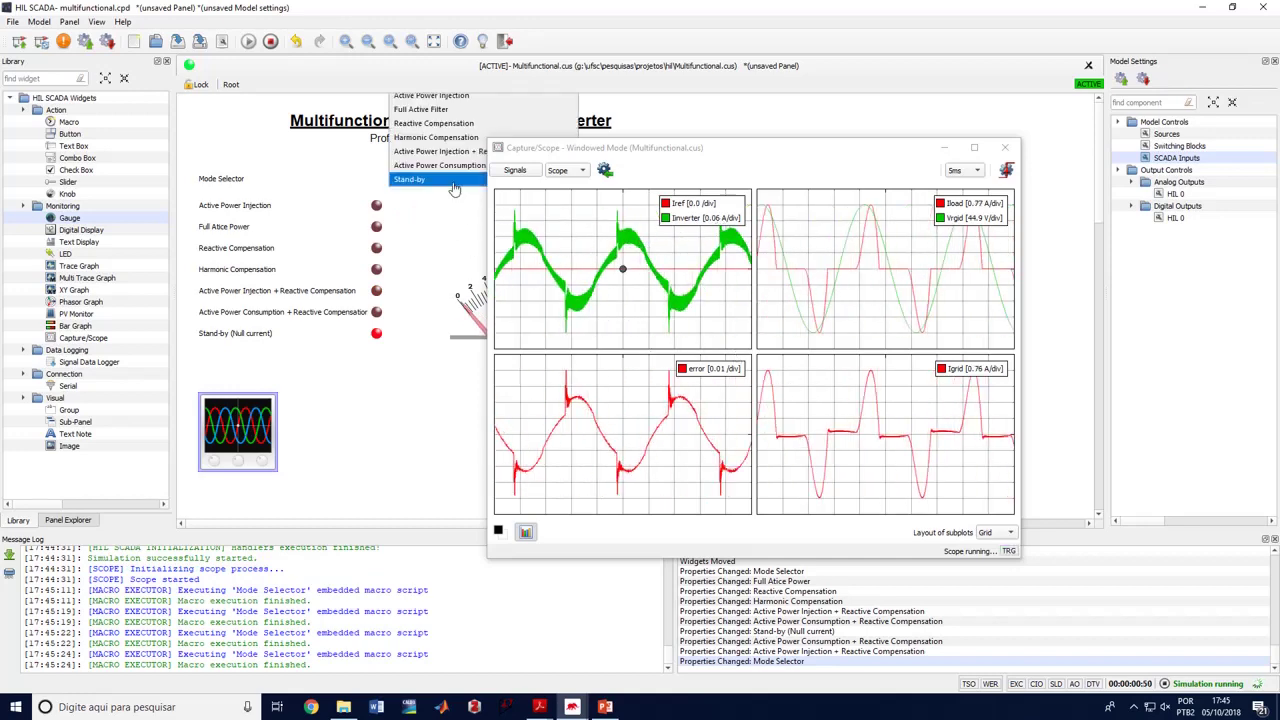
left_click(452, 182)
Step: Set Capture mode with imported settings, trigger on error at 0.200, arm, then select Active Power Injection
left_click(570, 172)
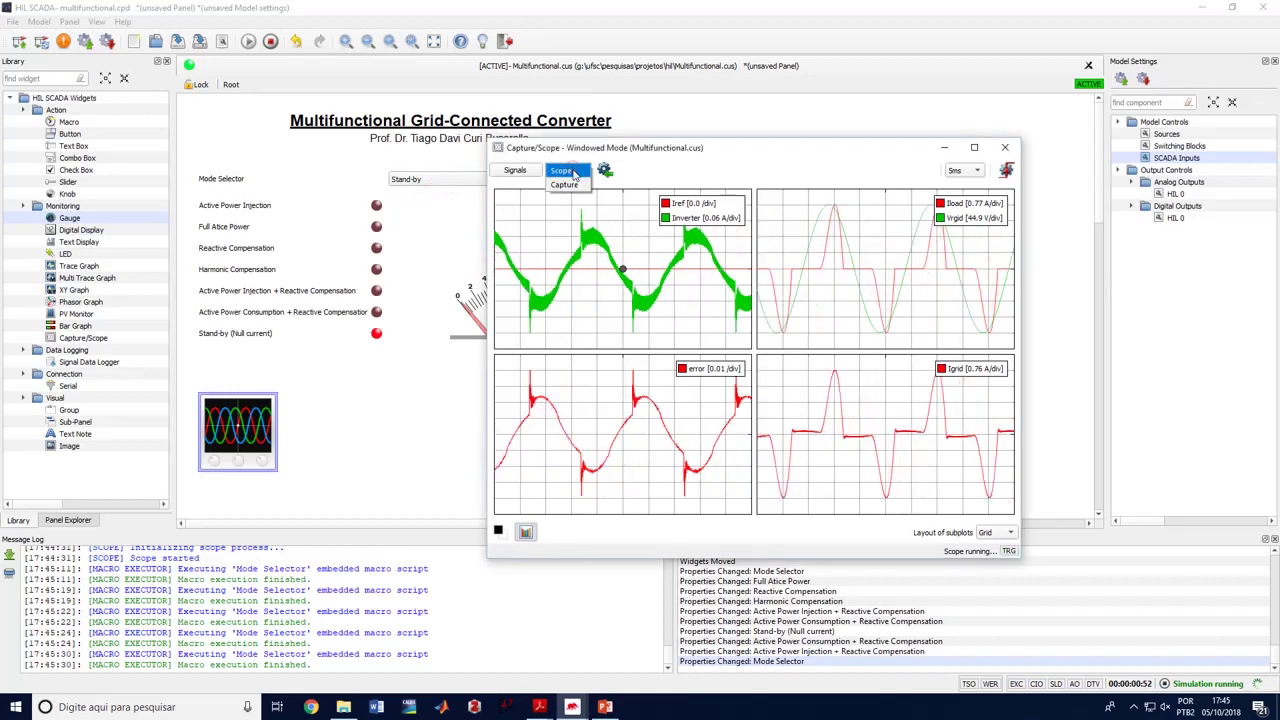
left_click(564, 185)
left_click(605, 171)
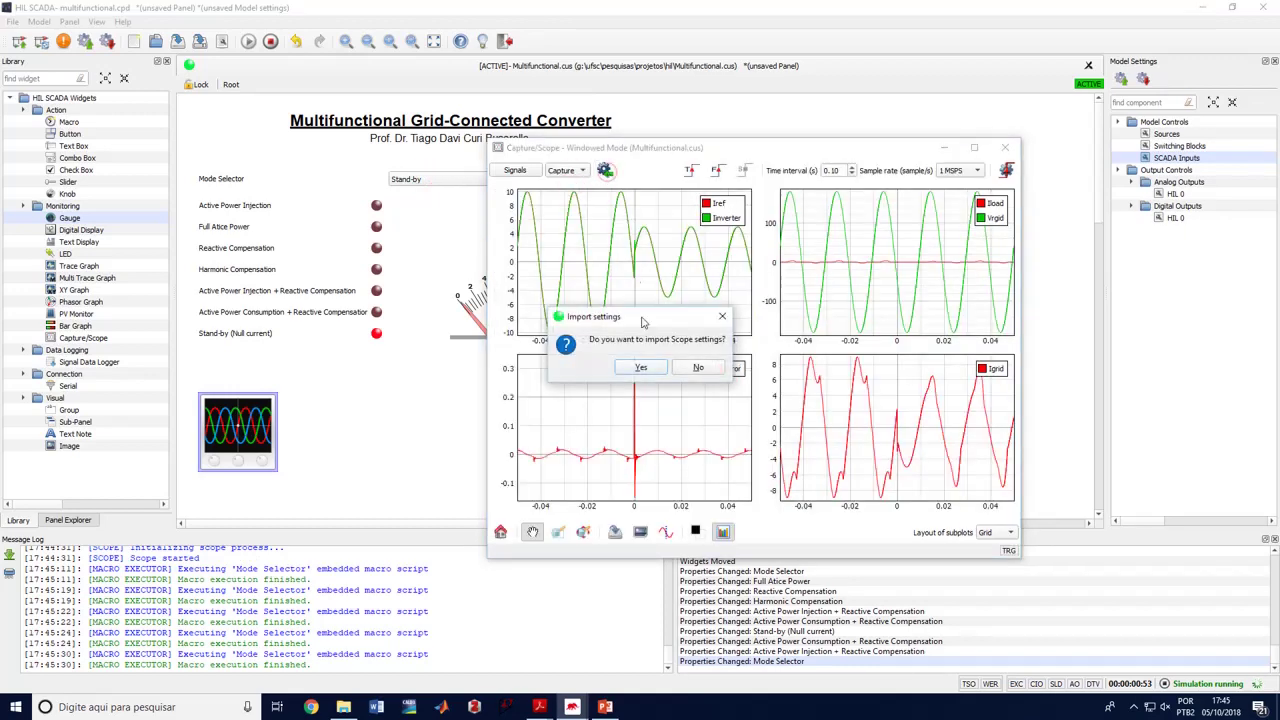
left_click(641, 367)
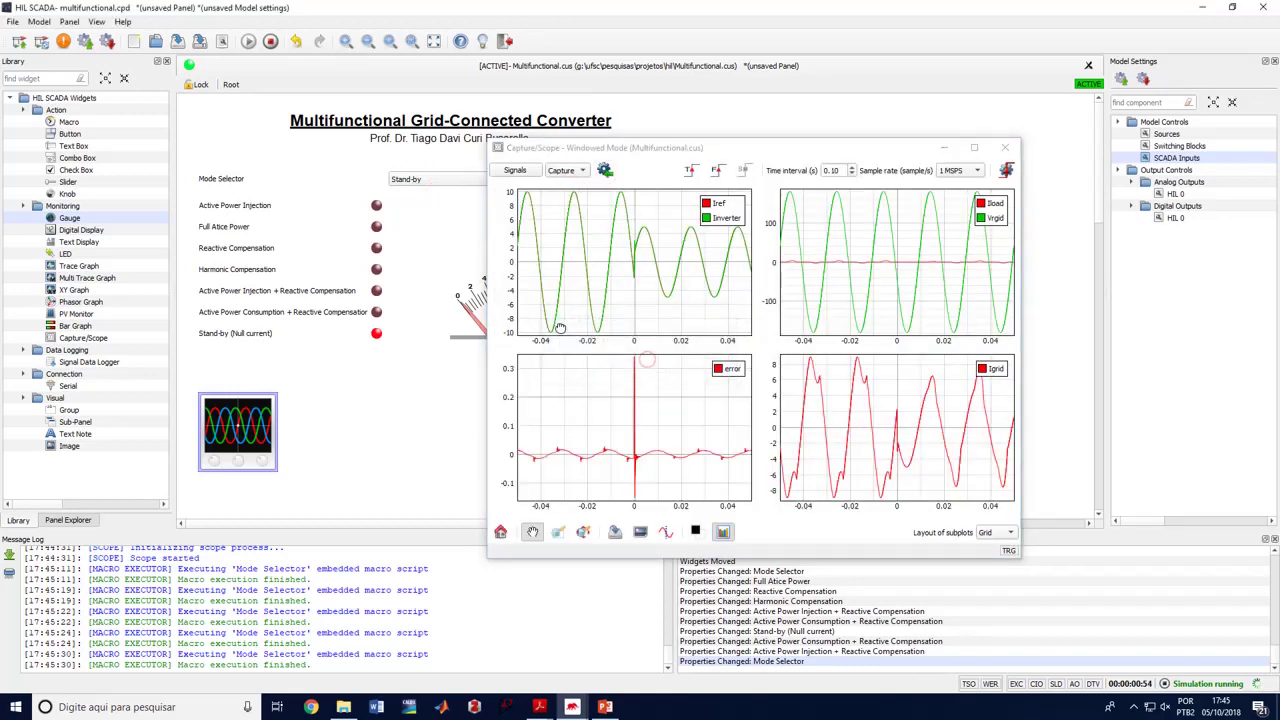
left_click(1006, 171)
left_click(945, 245)
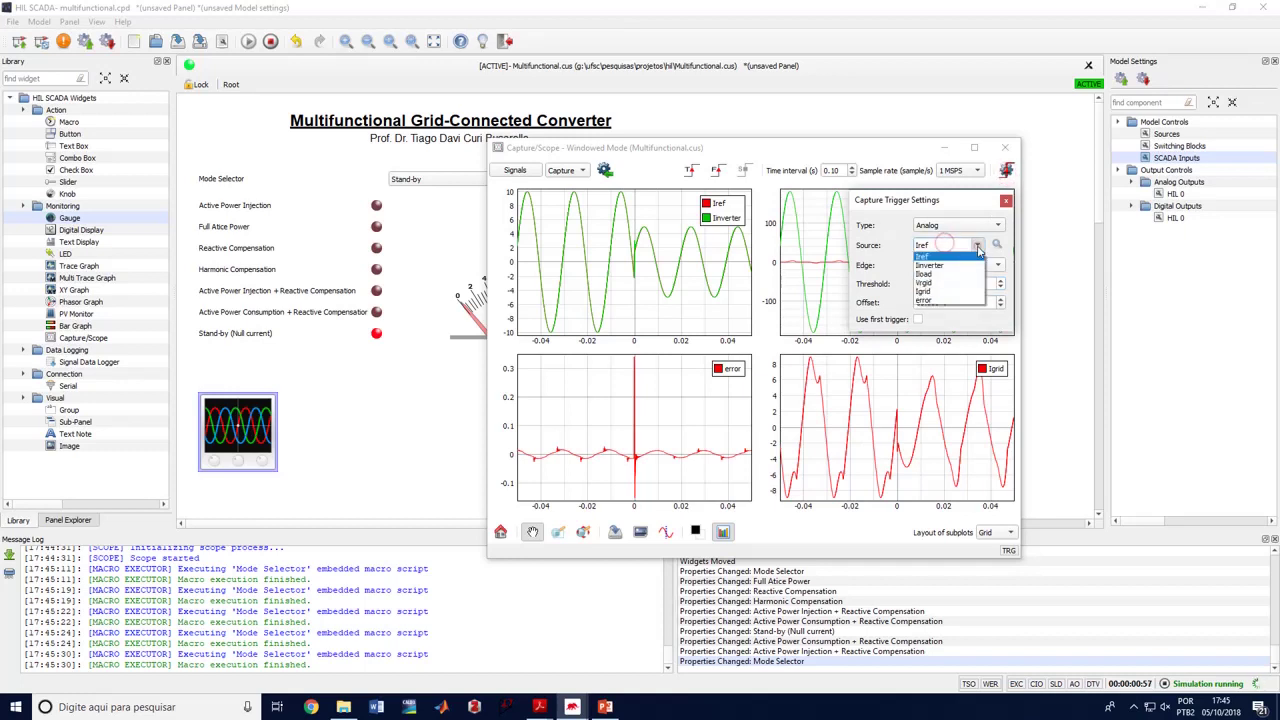
left_click(952, 301)
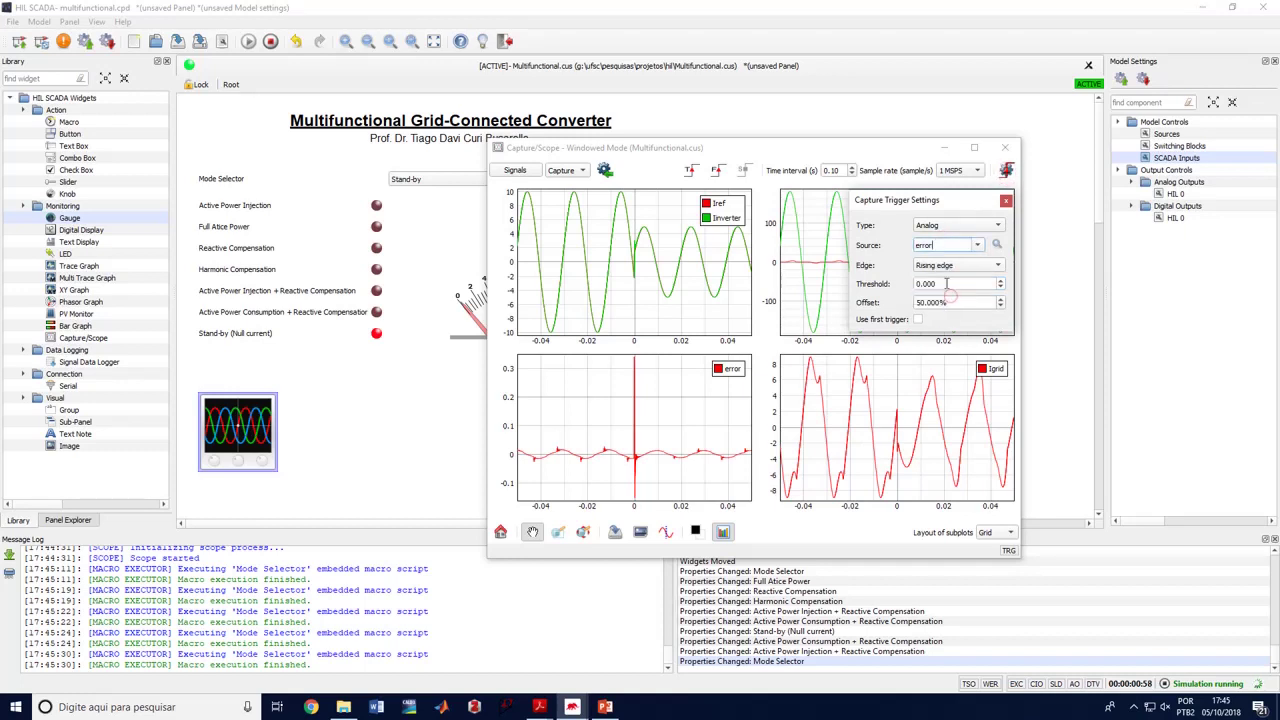
key("Return")
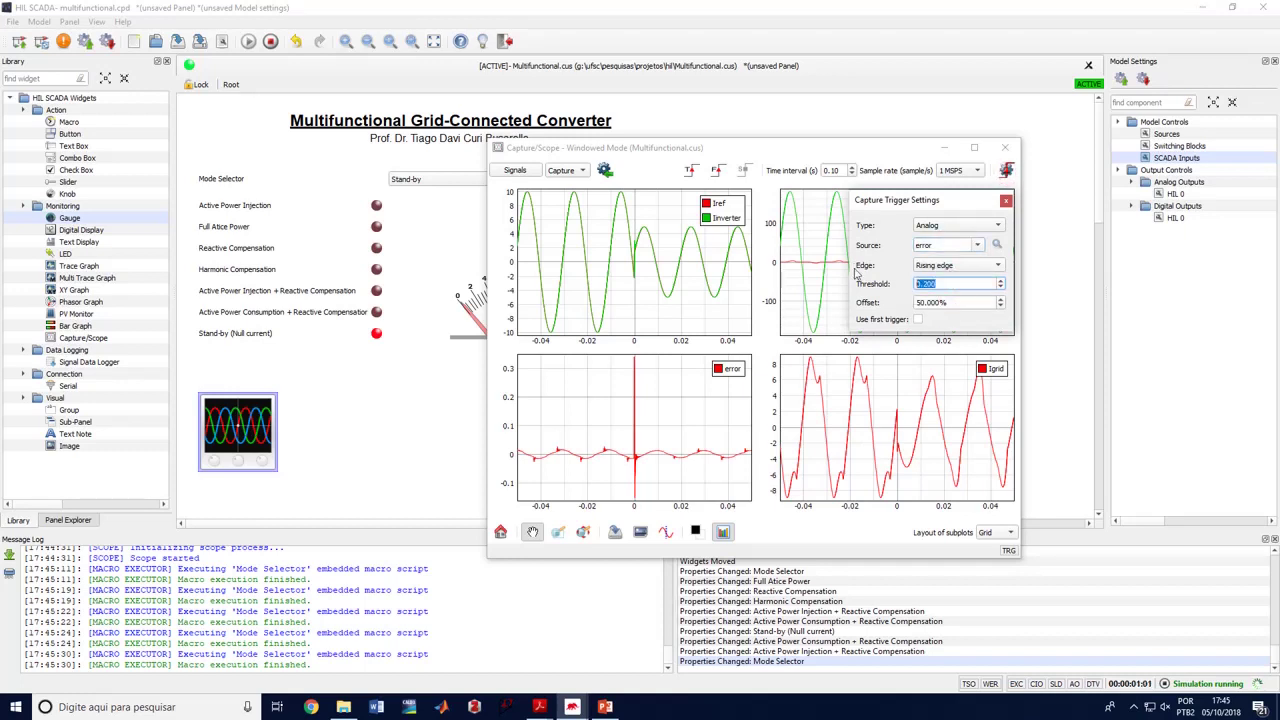
left_click(690, 170)
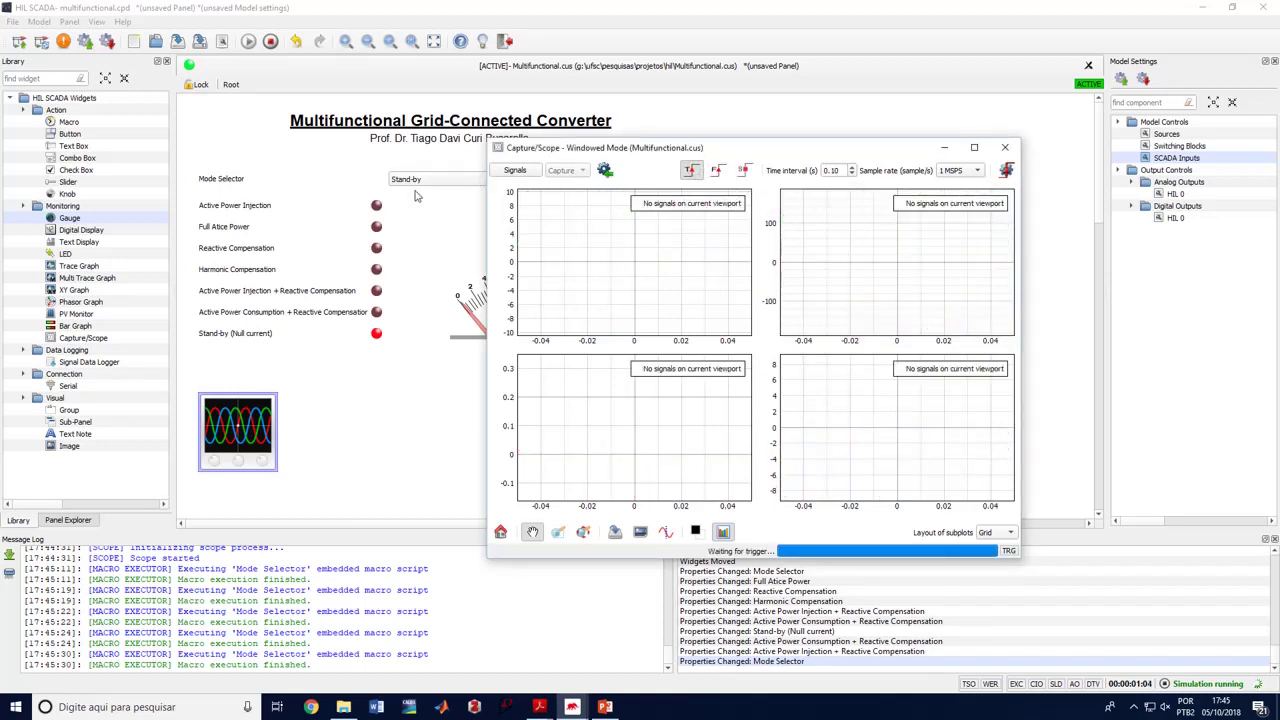
left_click(404, 189)
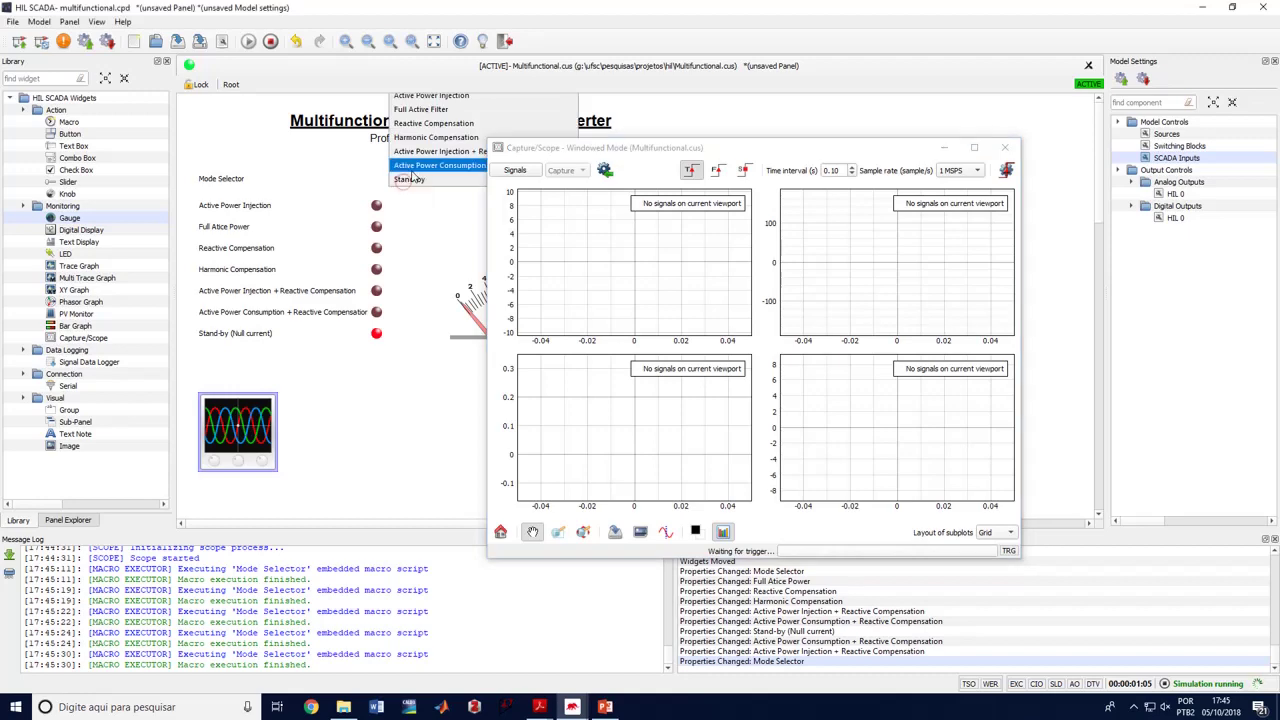
left_click(430, 96)
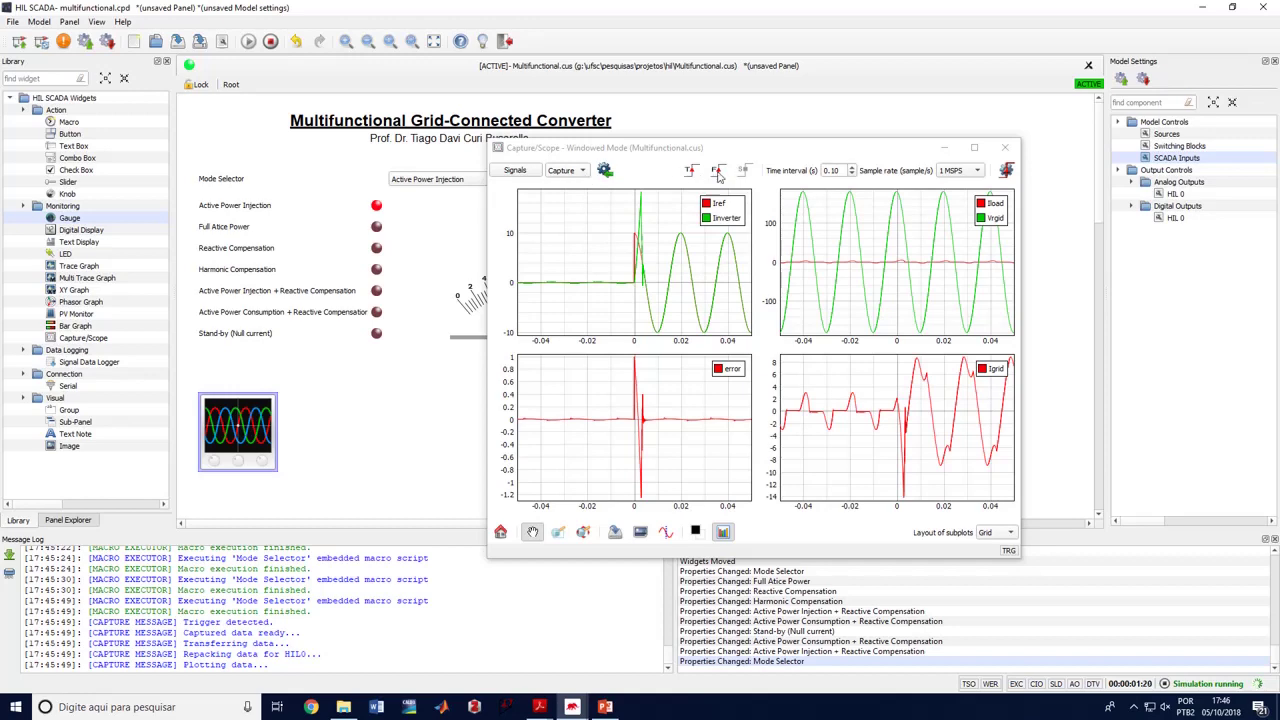
Step: Check the captured signals, switch the scope back to live Scope mode, and open SCADA Inputs
left_click(515, 171)
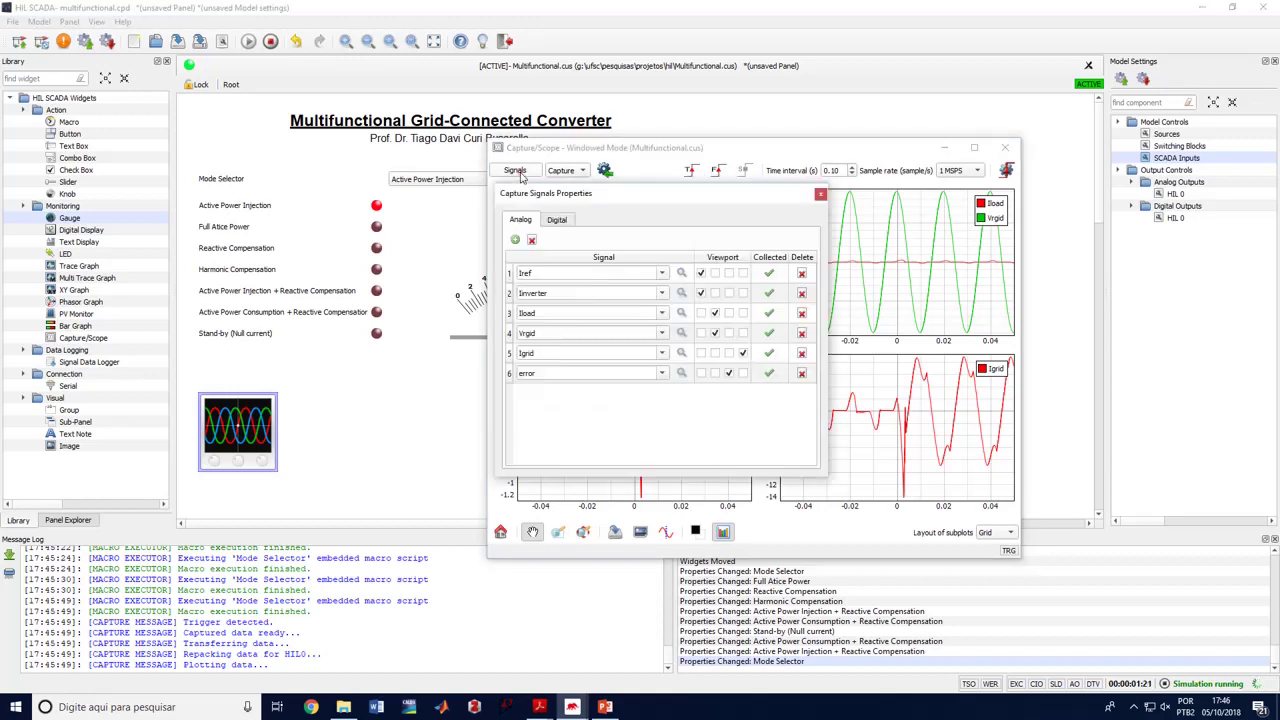
left_click(820, 195)
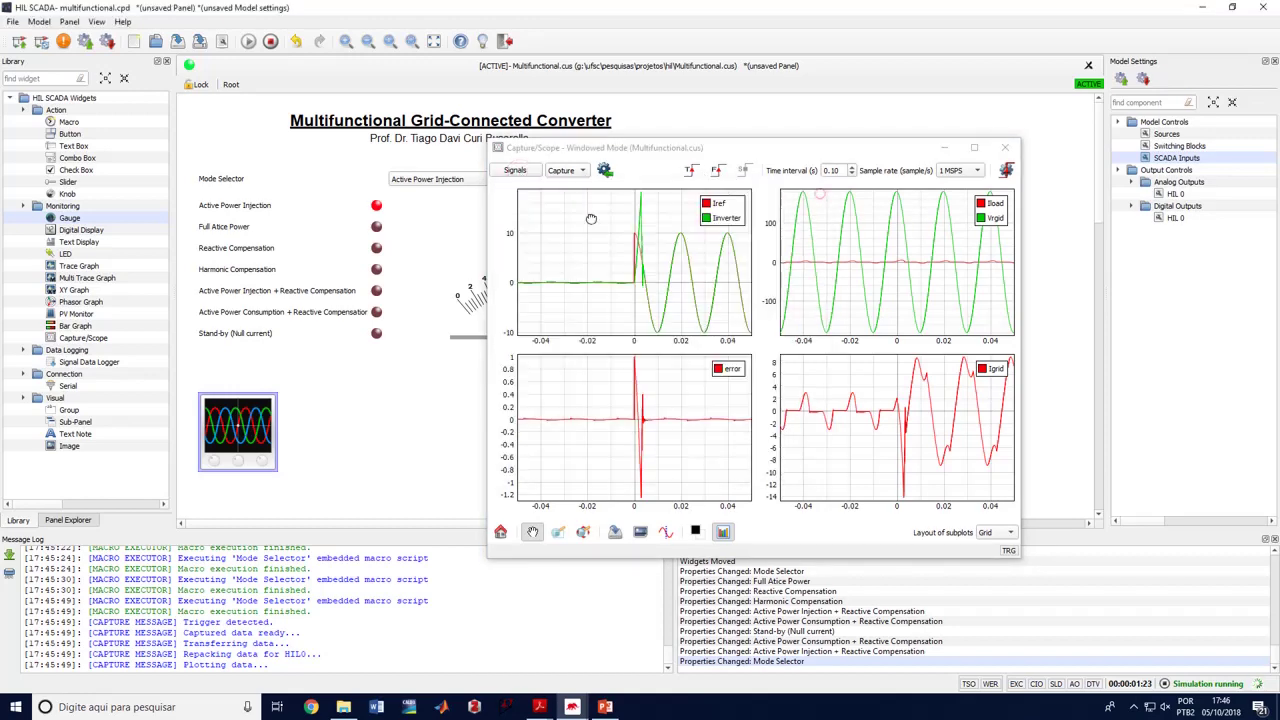
left_click(563, 174)
left_click(568, 182)
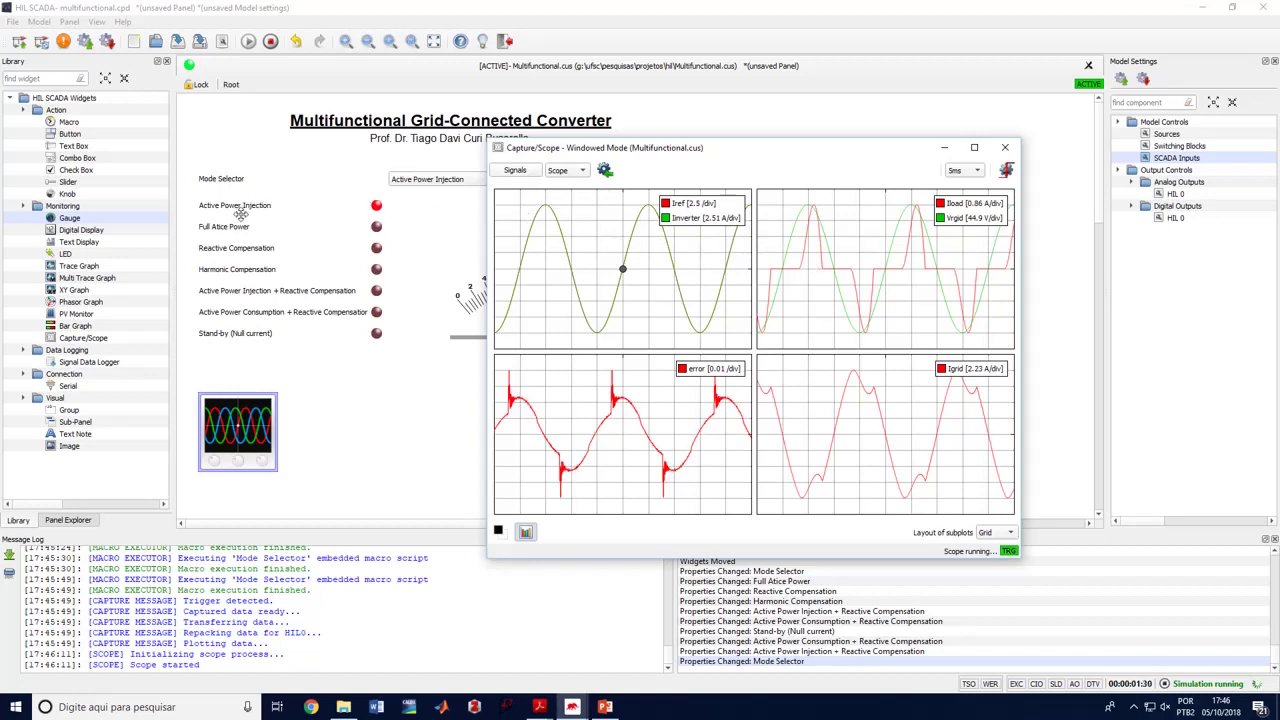
double_click(1165, 157)
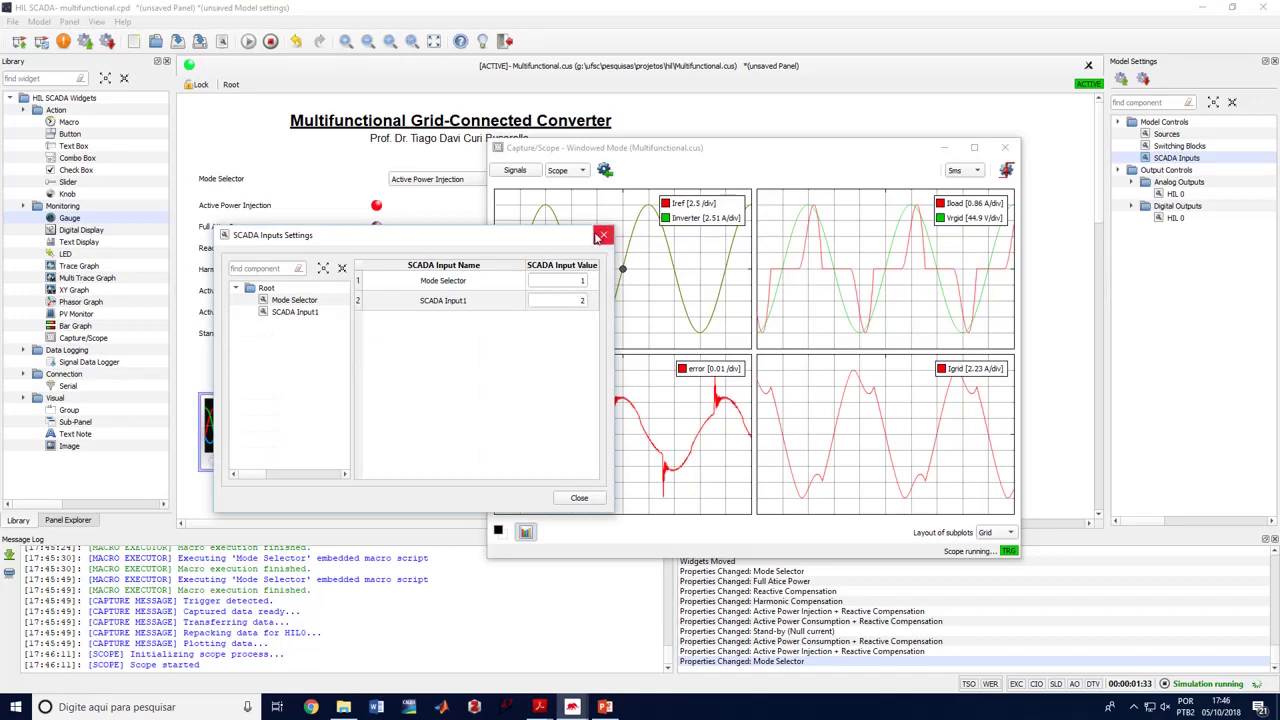
Step: Set the scope trigger source to error and switch the scope to single Capture mode
left_click(603, 234)
left_click(1006, 170)
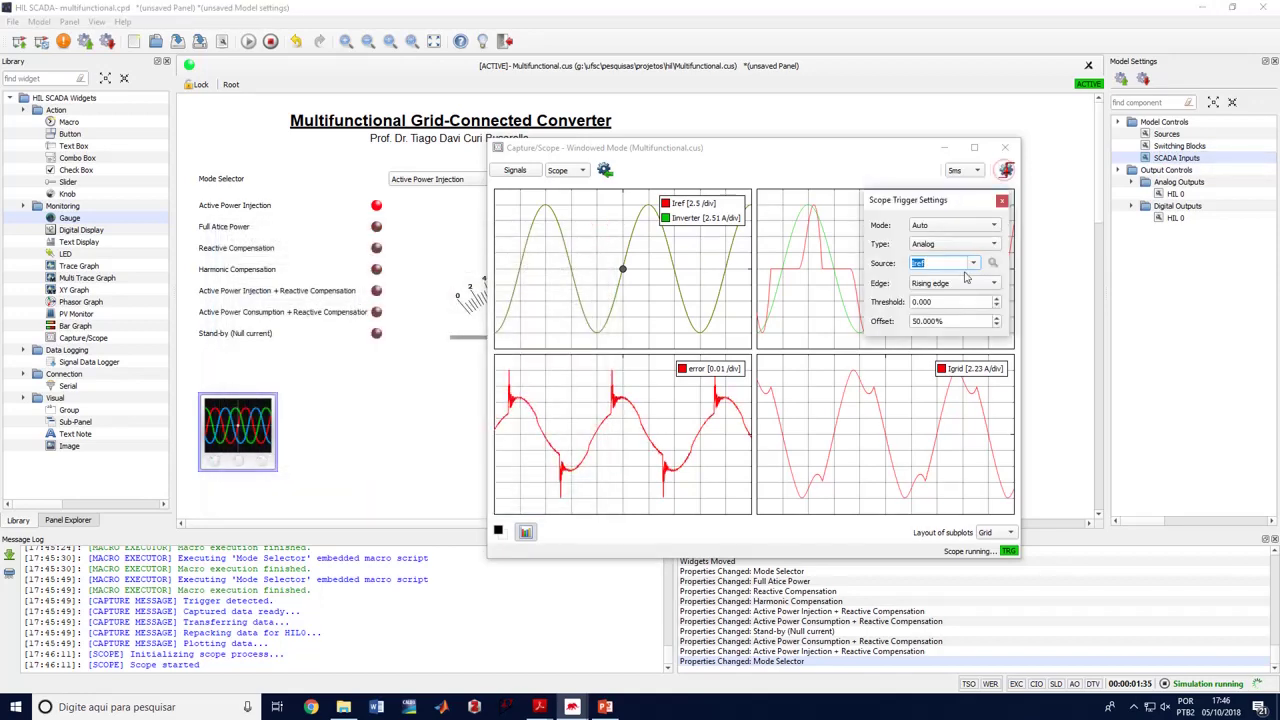
left_click(972, 263)
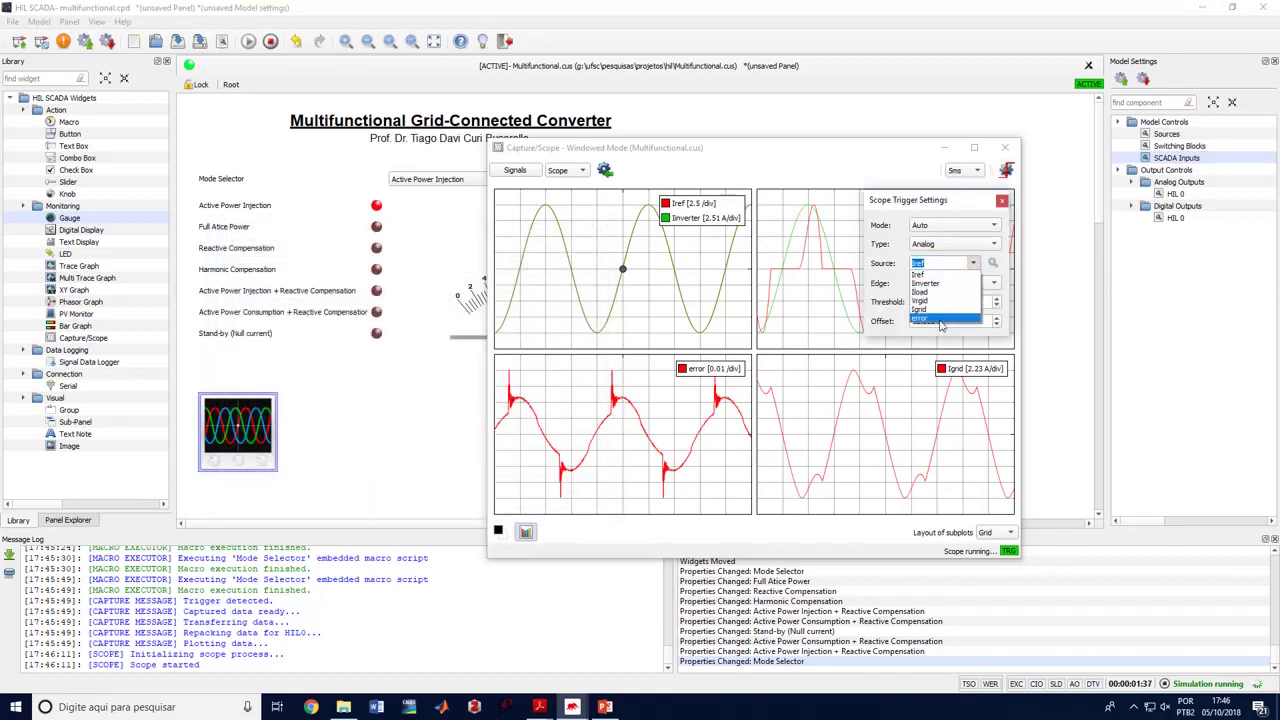
left_click(919, 318)
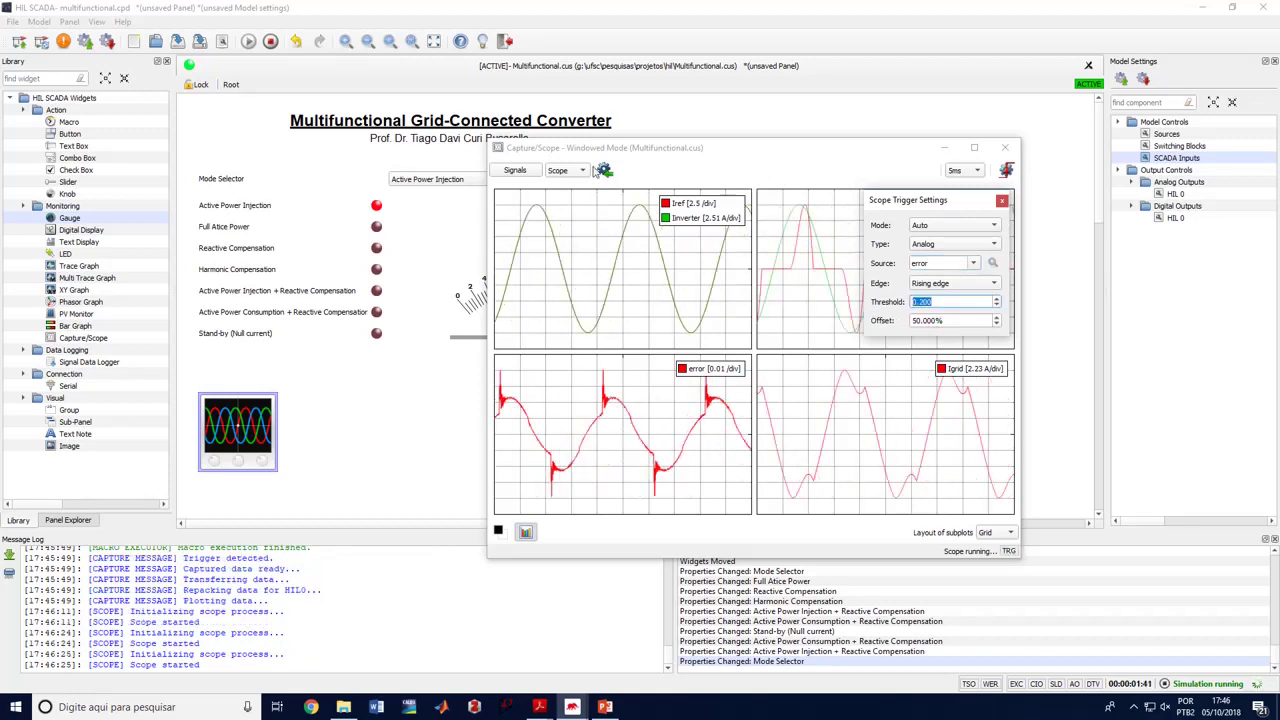
left_click(567, 170)
left_click(570, 188)
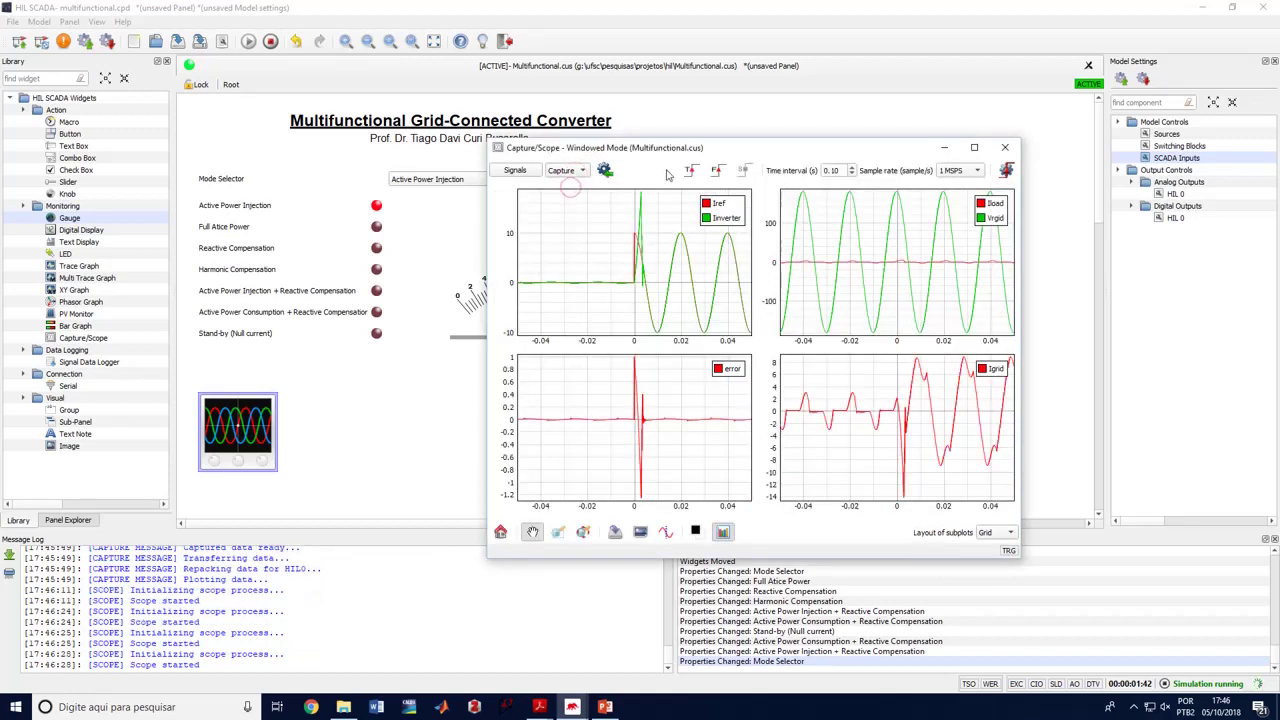
Step: Arm the capture to await its trigger and begin editing the SCADA Input1 value
left_click(1006, 170)
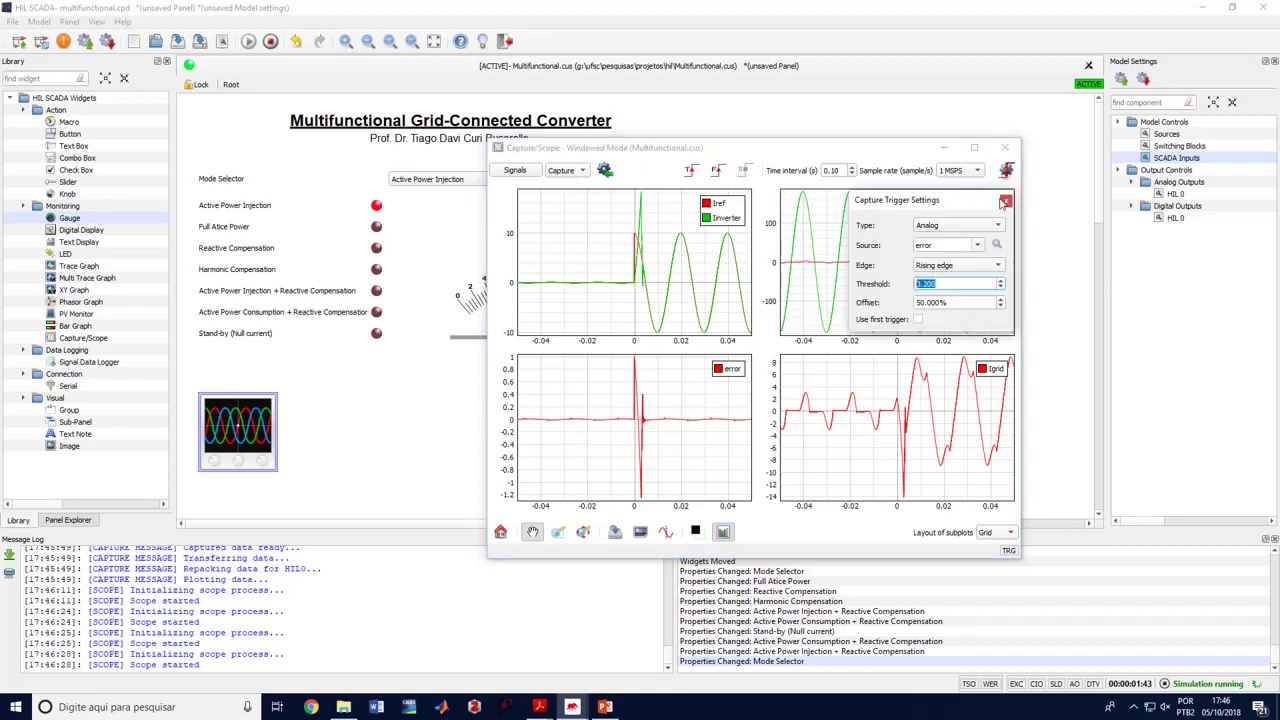
left_click(769, 177)
left_click(691, 170)
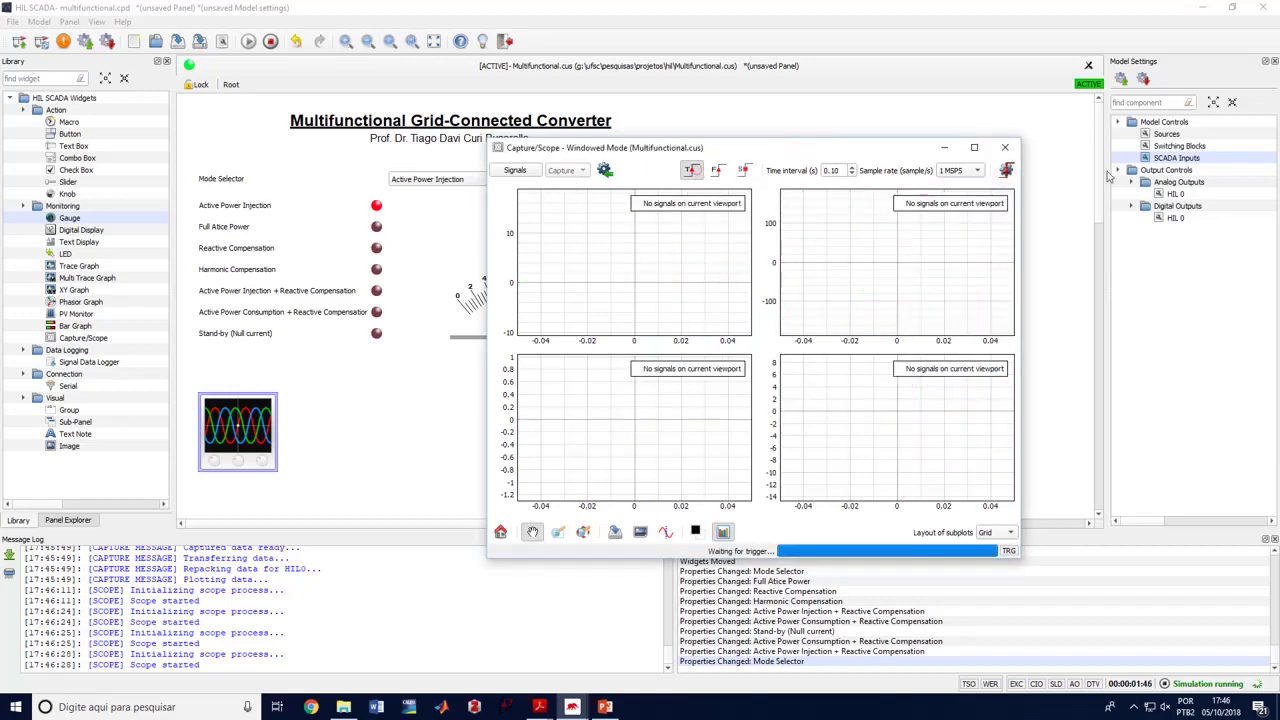
double_click(1176, 158)
double_click(583, 300)
Step: Set SCADA Input1 to -2, re-arm the capture trigger, and close the SCADA inputs dialog
type("-2")
key("Return")
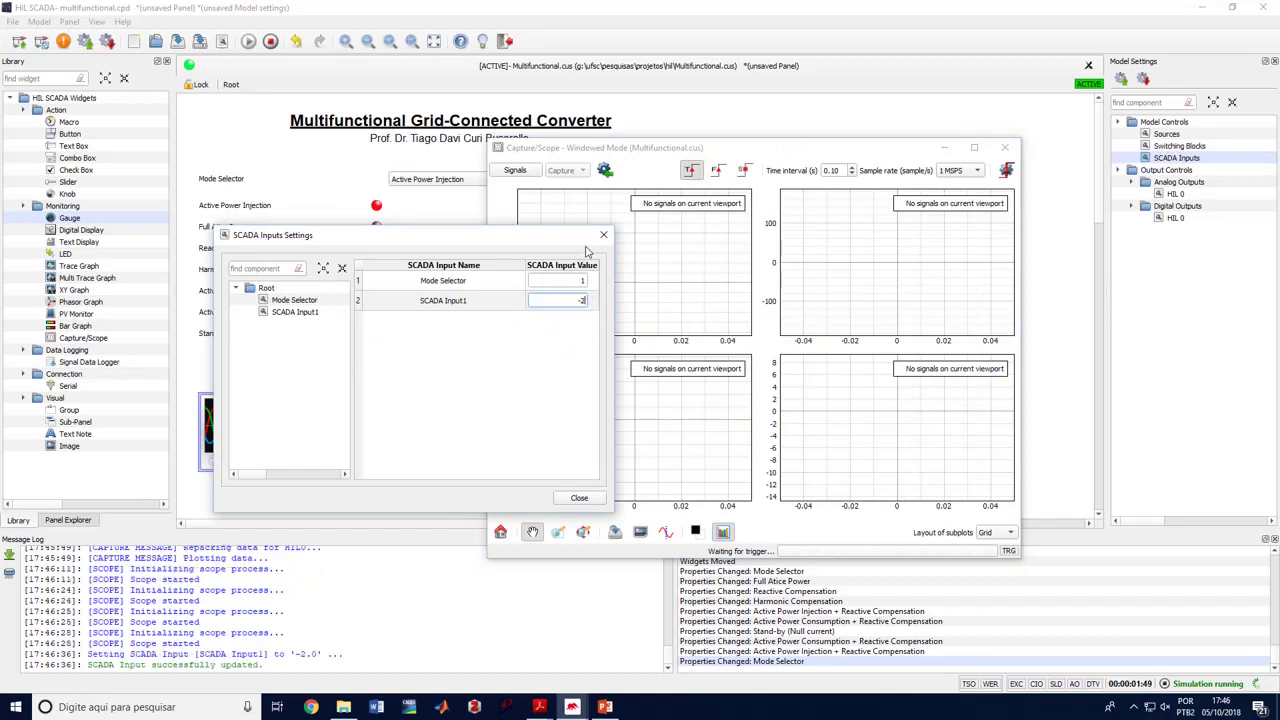
left_click(702, 179)
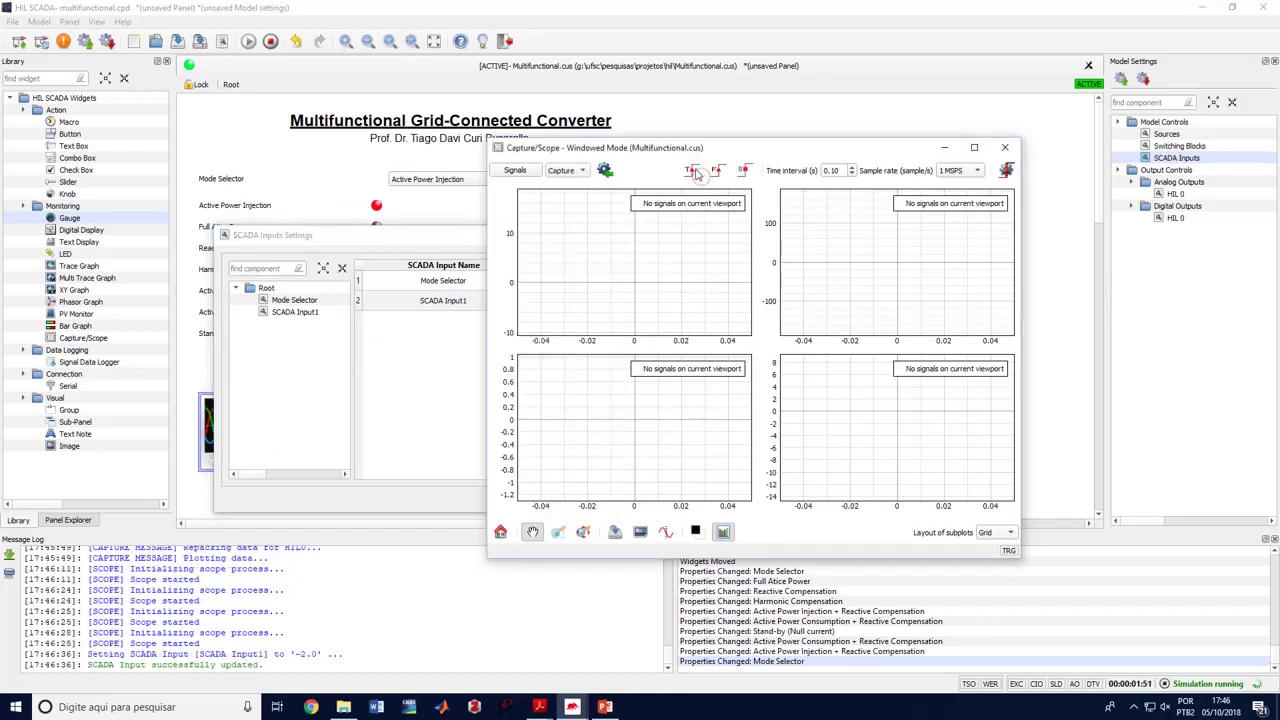
left_click(697, 174)
left_click(410, 235)
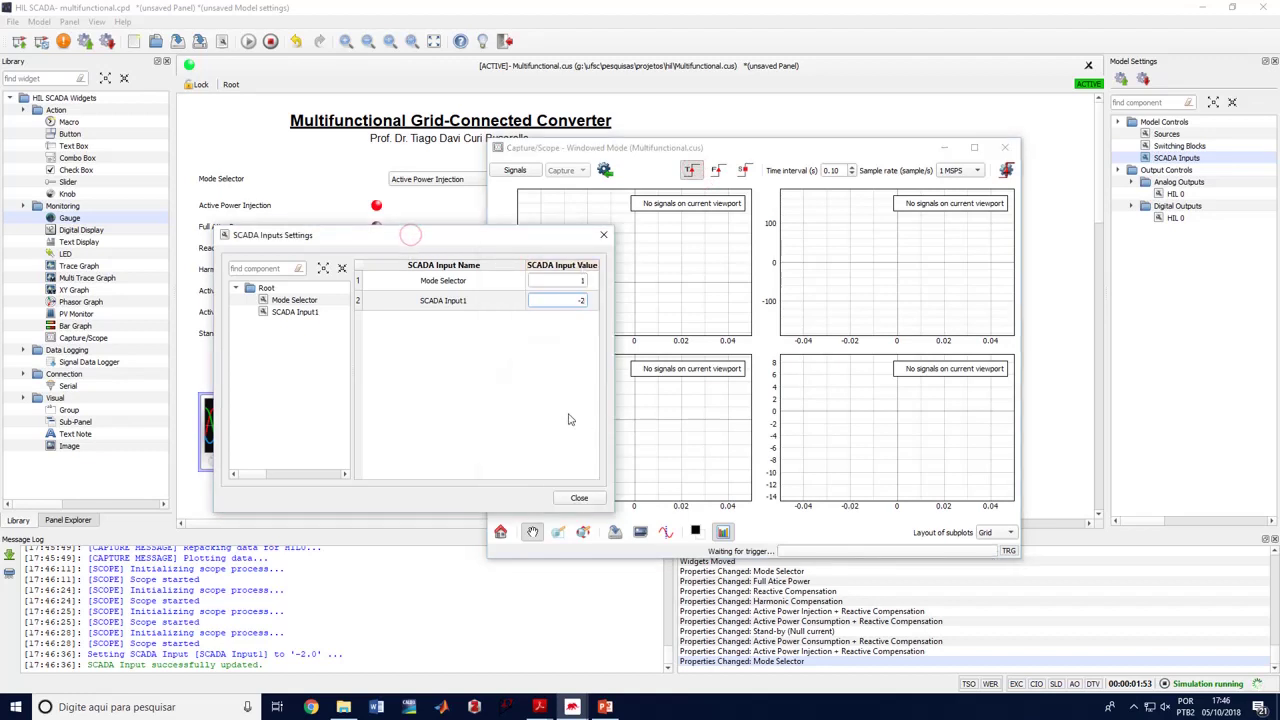
key("Return")
left_click(579, 497)
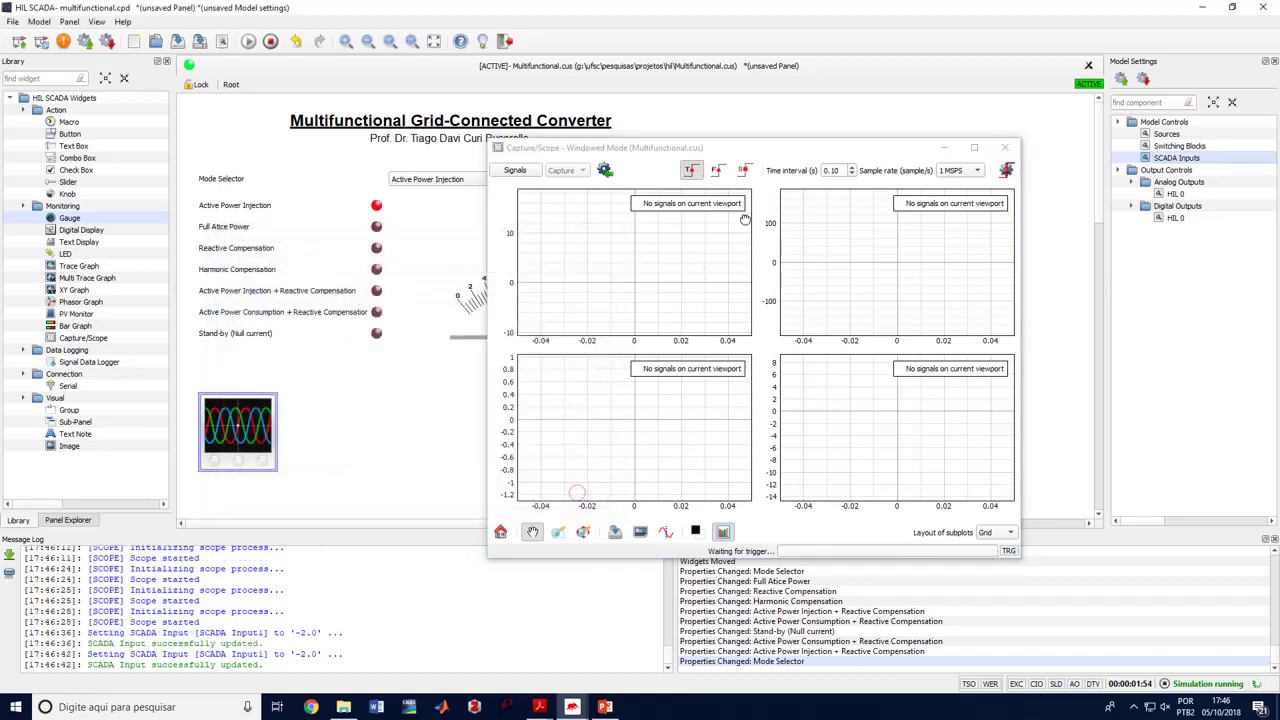
Step: Start a triggered capture, review its signal list and trigger settings, then close the scope
left_click(1006, 170)
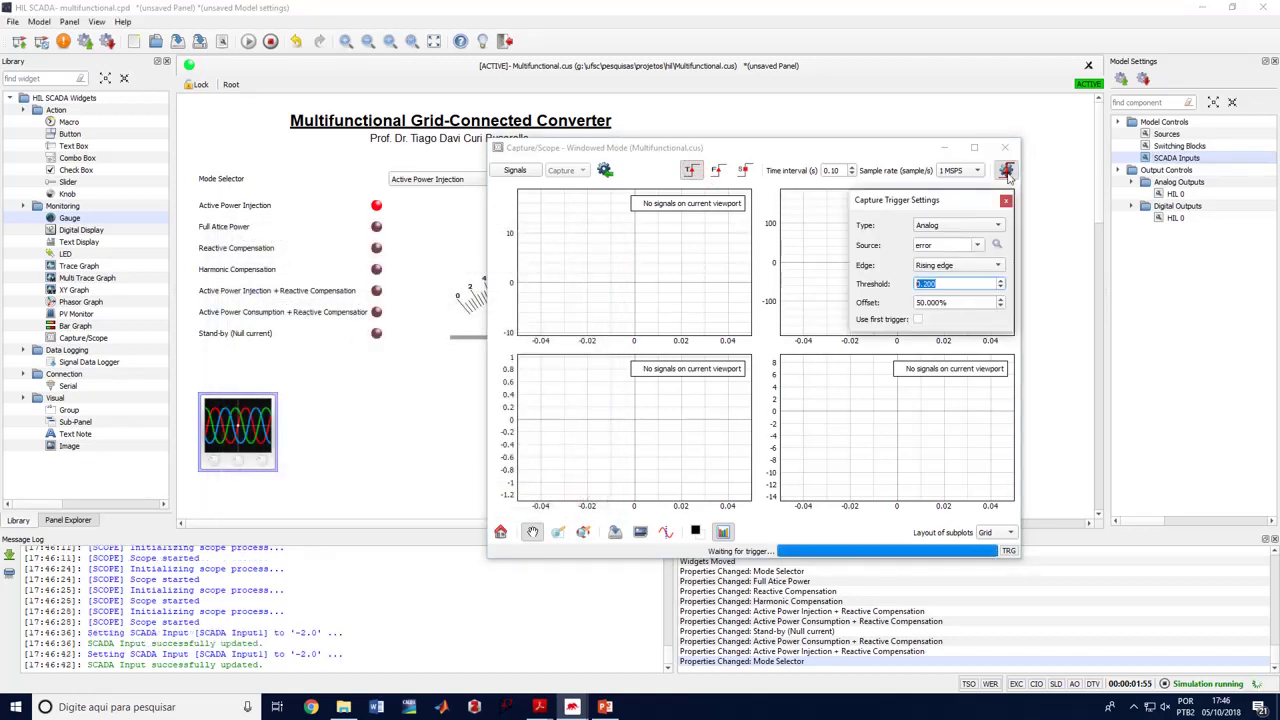
left_click(562, 172)
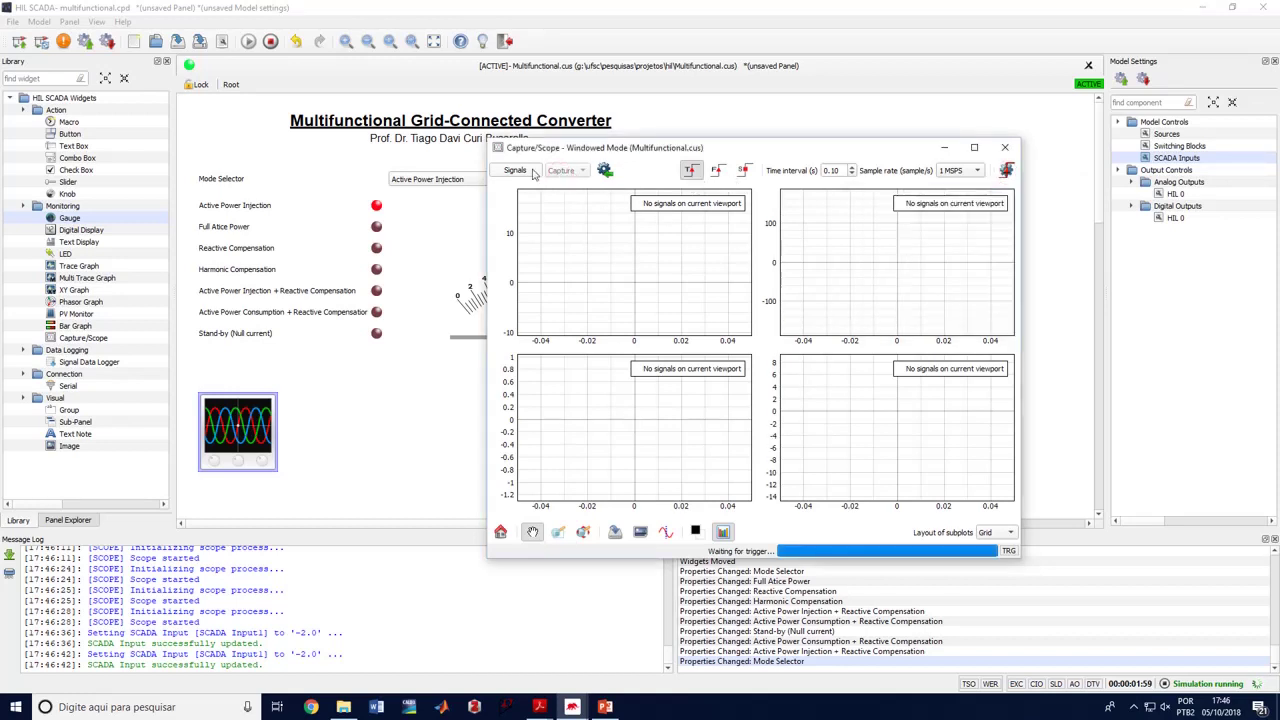
left_click(530, 170)
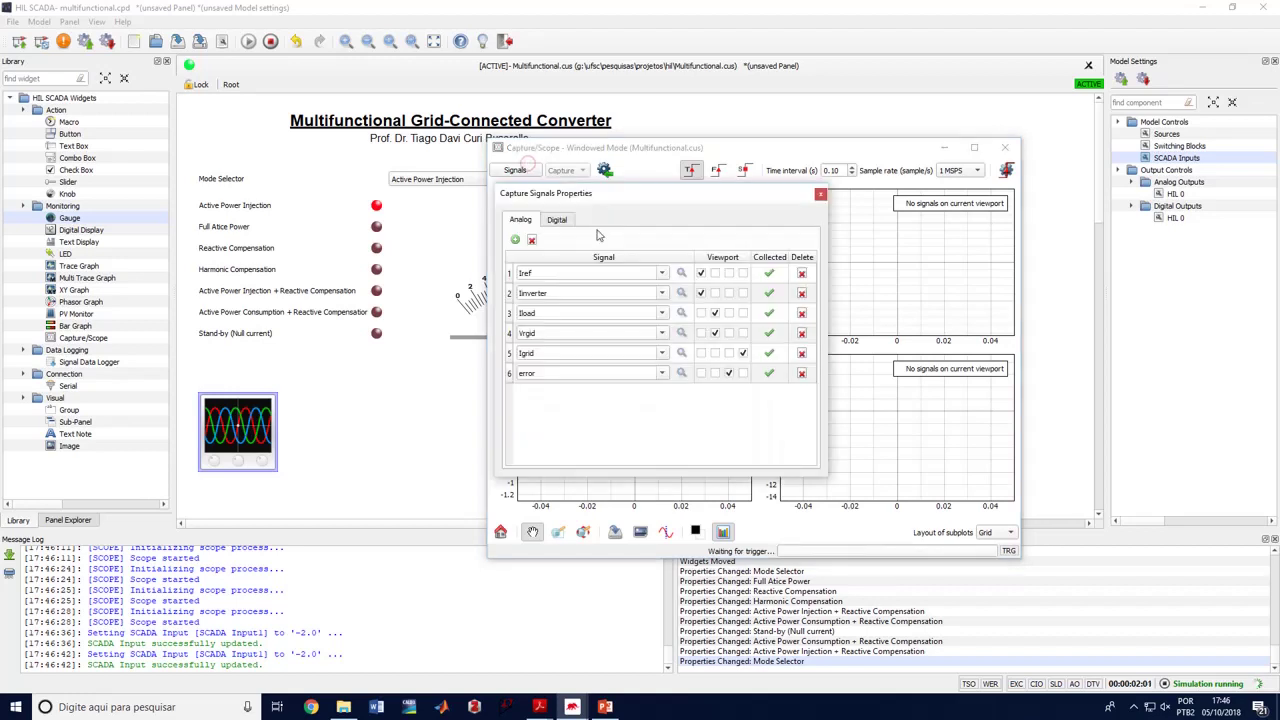
left_click(822, 197)
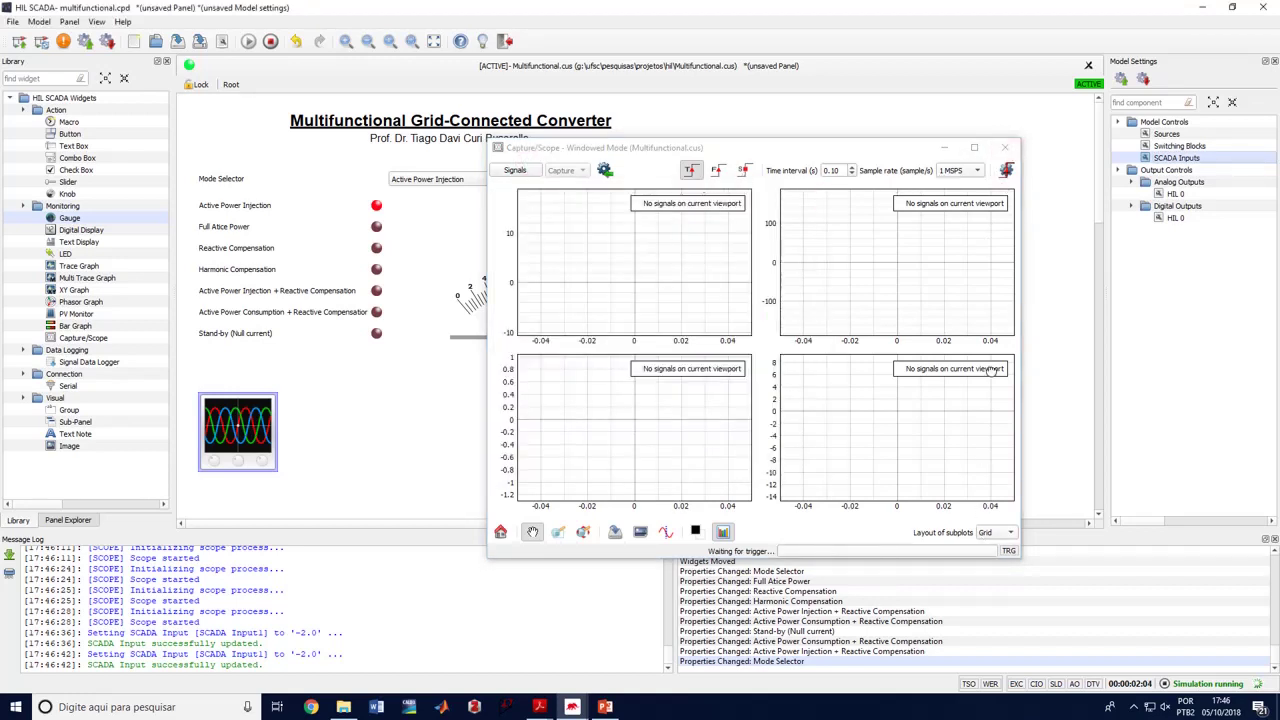
left_click(1006, 171)
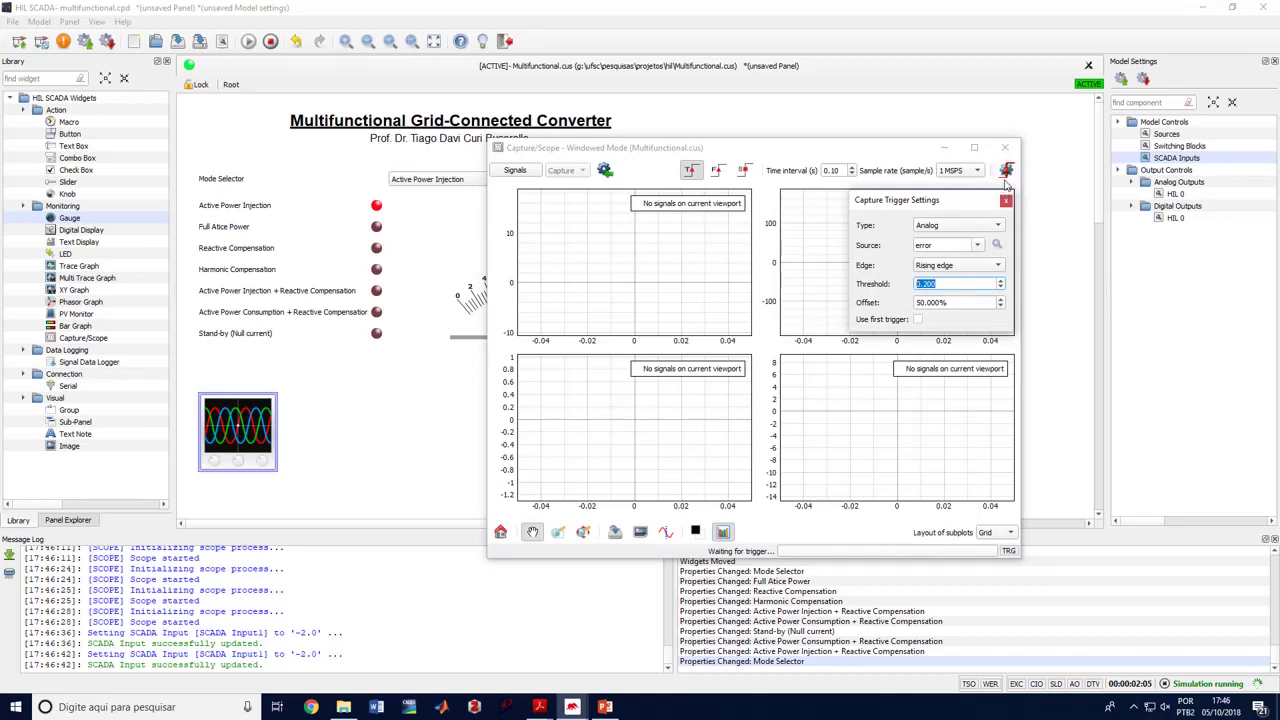
left_click(1006, 200)
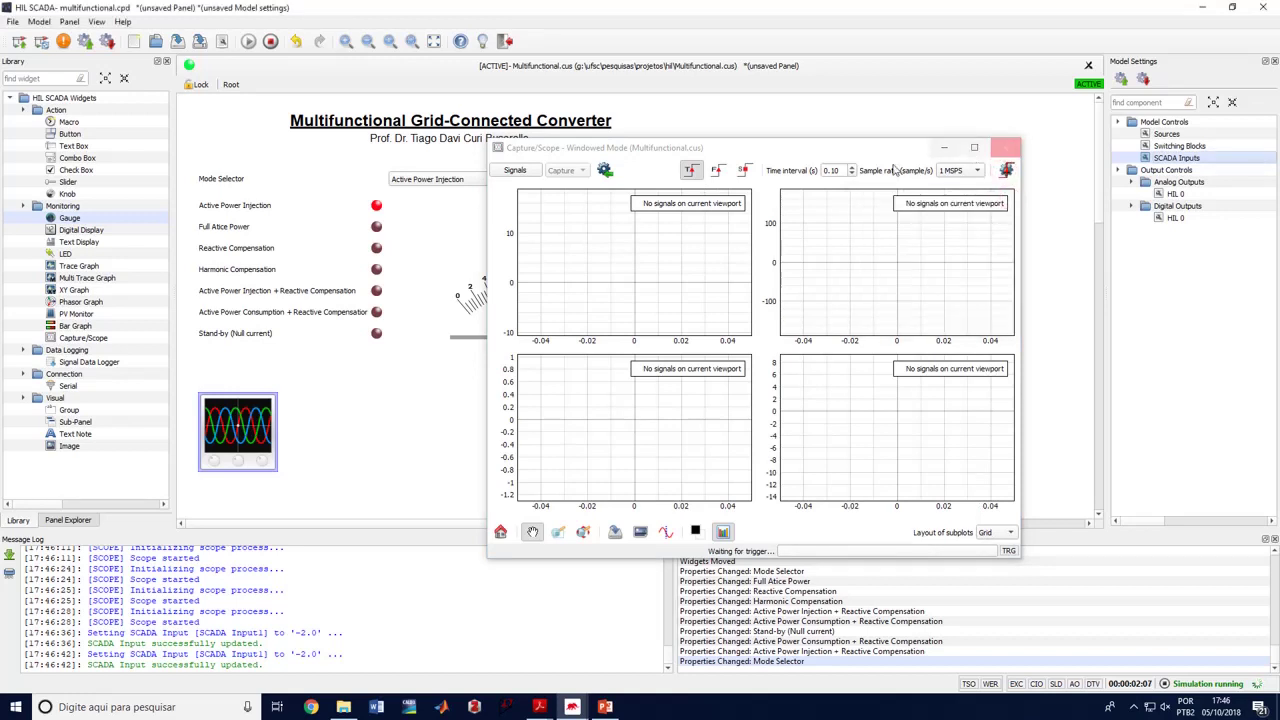
left_click(1005, 147)
Step: Select Full Active Filter mode and switch the reopened scope to continuous Scope view
left_click(470, 180)
left_click(425, 193)
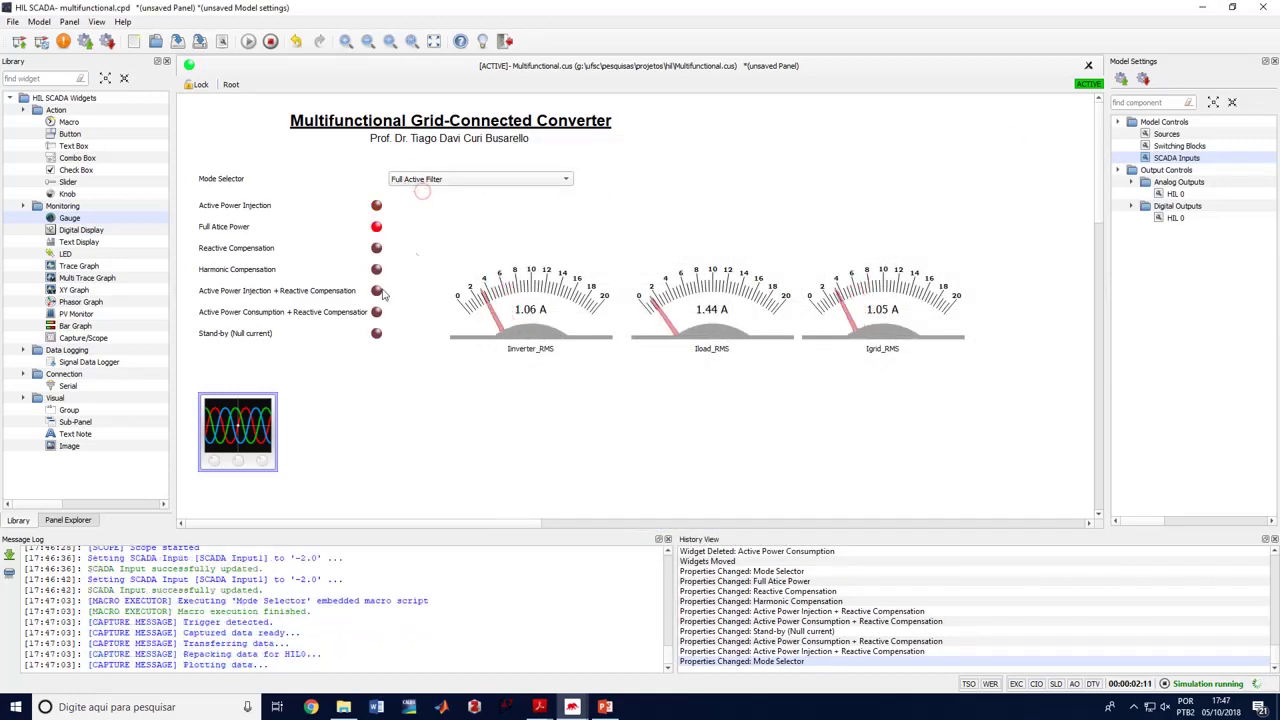
double_click(245, 432)
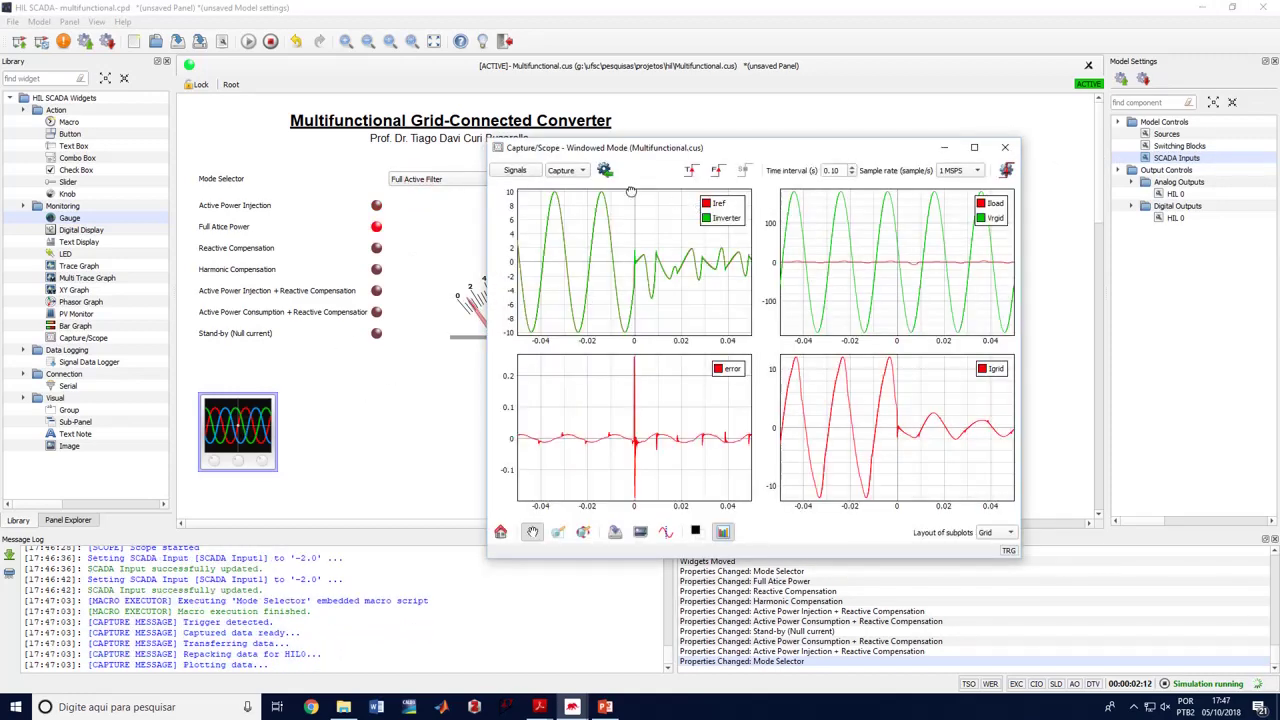
left_click(570, 170)
left_click(576, 186)
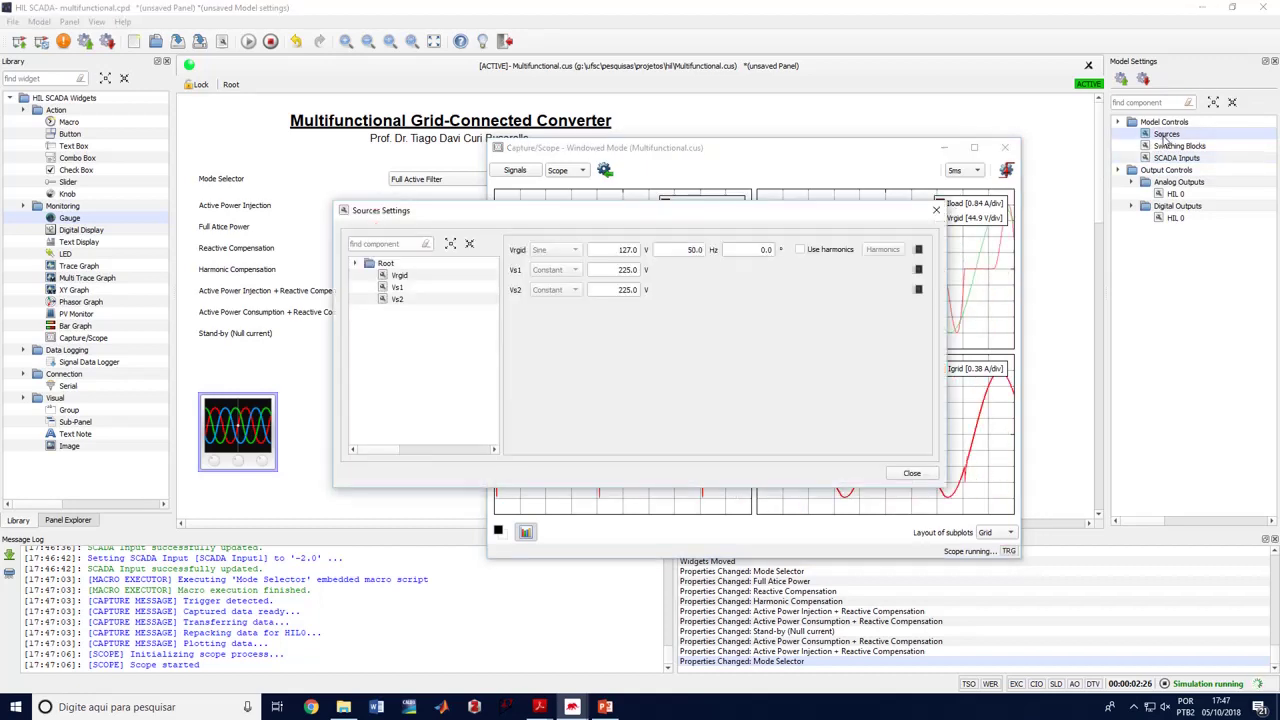
Step: Enable harmonics on Vrgid and set its third-order harmonic magnitude to 0.3 p.u
double_click(1165, 134)
left_click(800, 249)
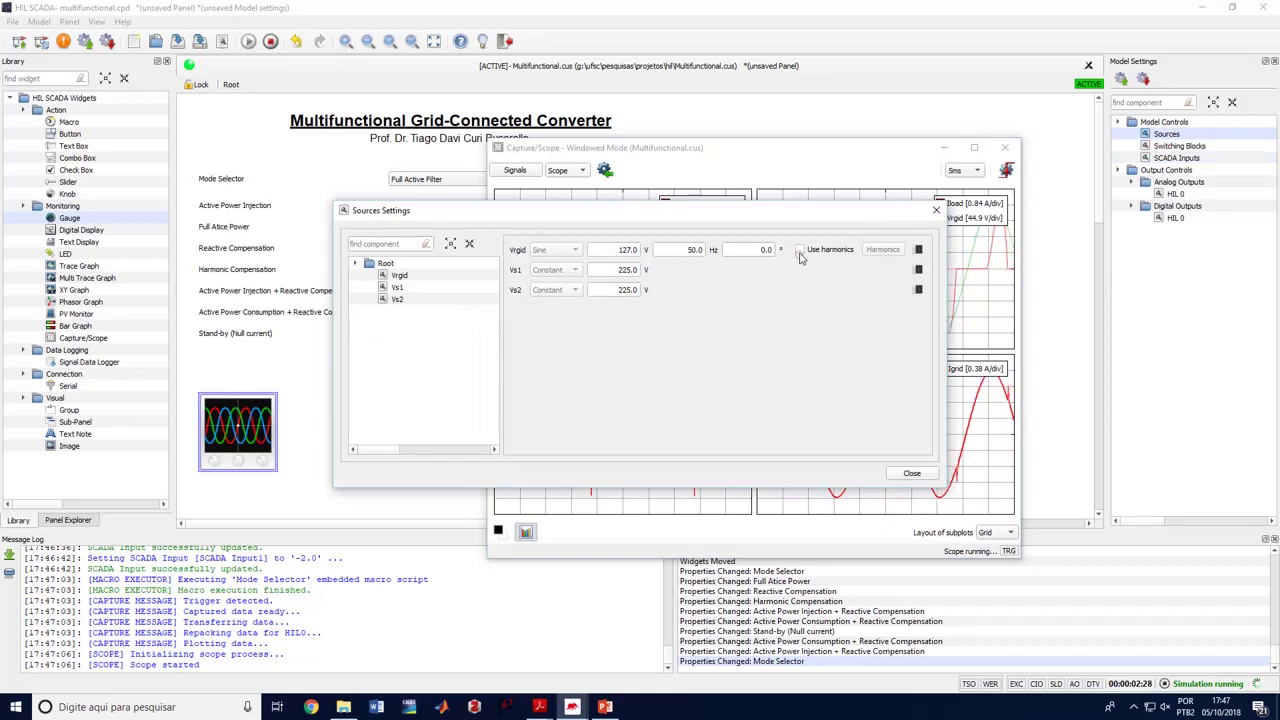
left_click(882, 249)
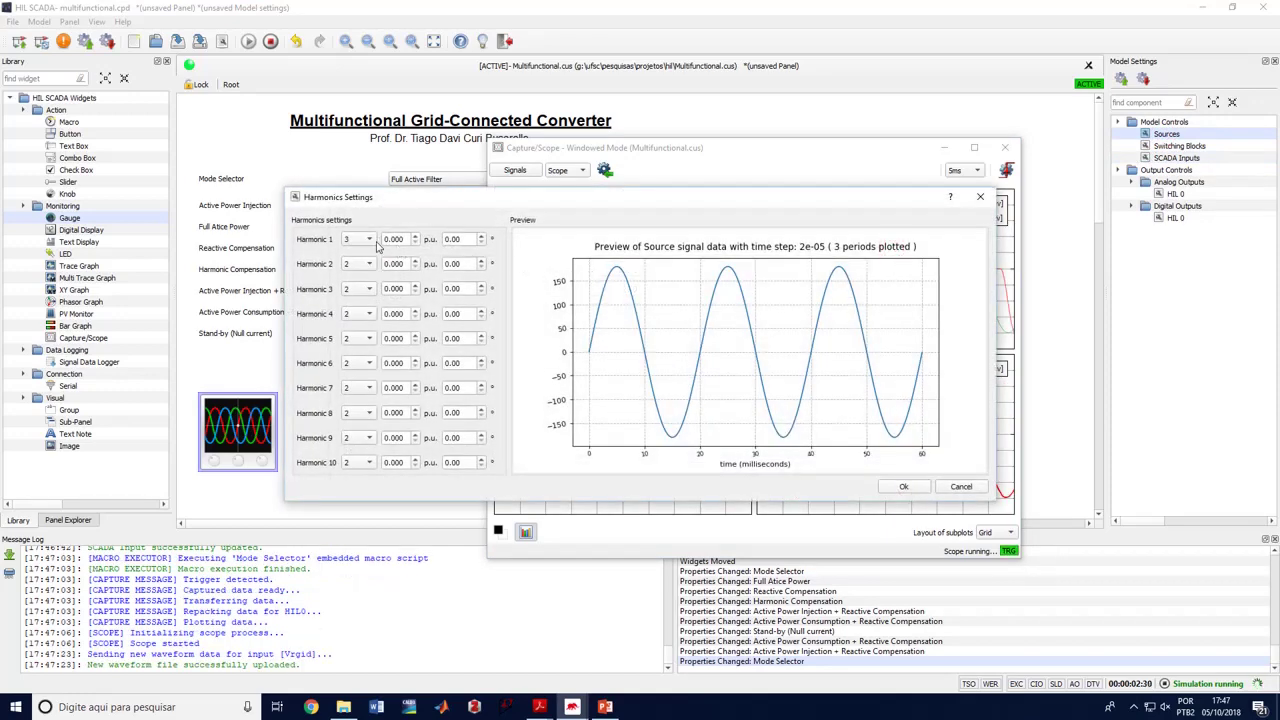
left_click_drag(408, 238, 356, 238)
type("0.35")
key("Return")
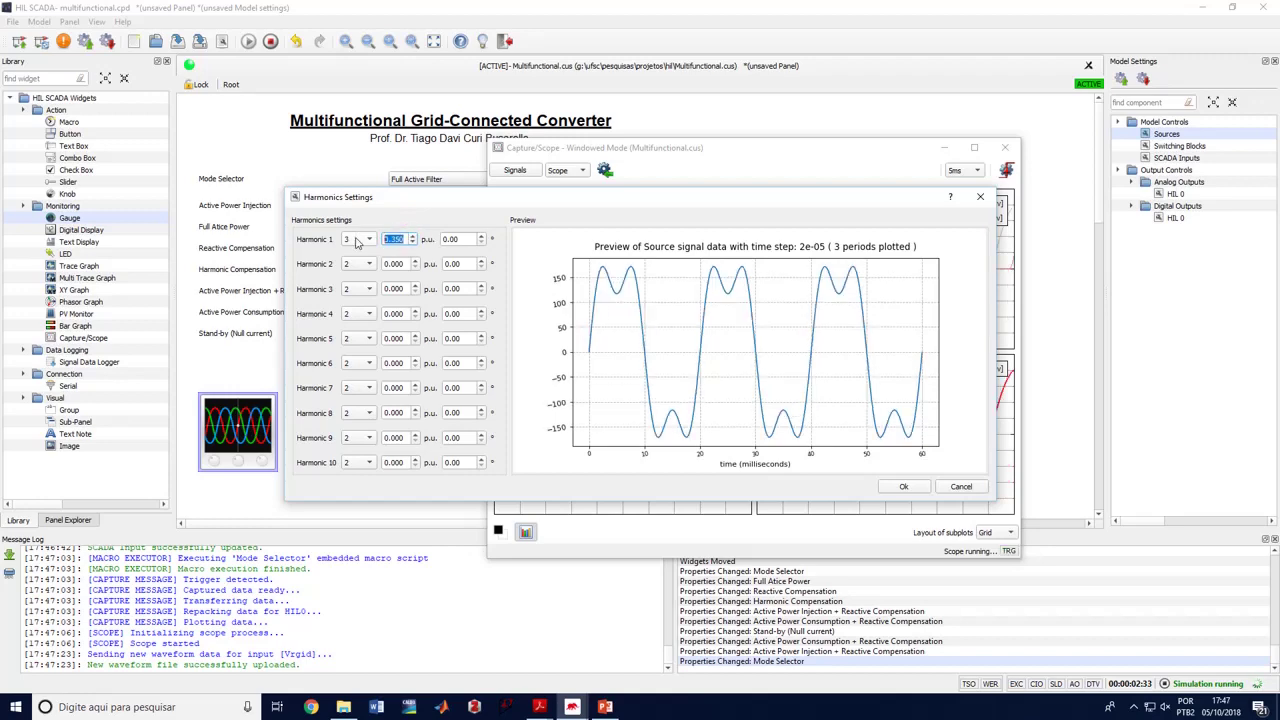
left_click(905, 487)
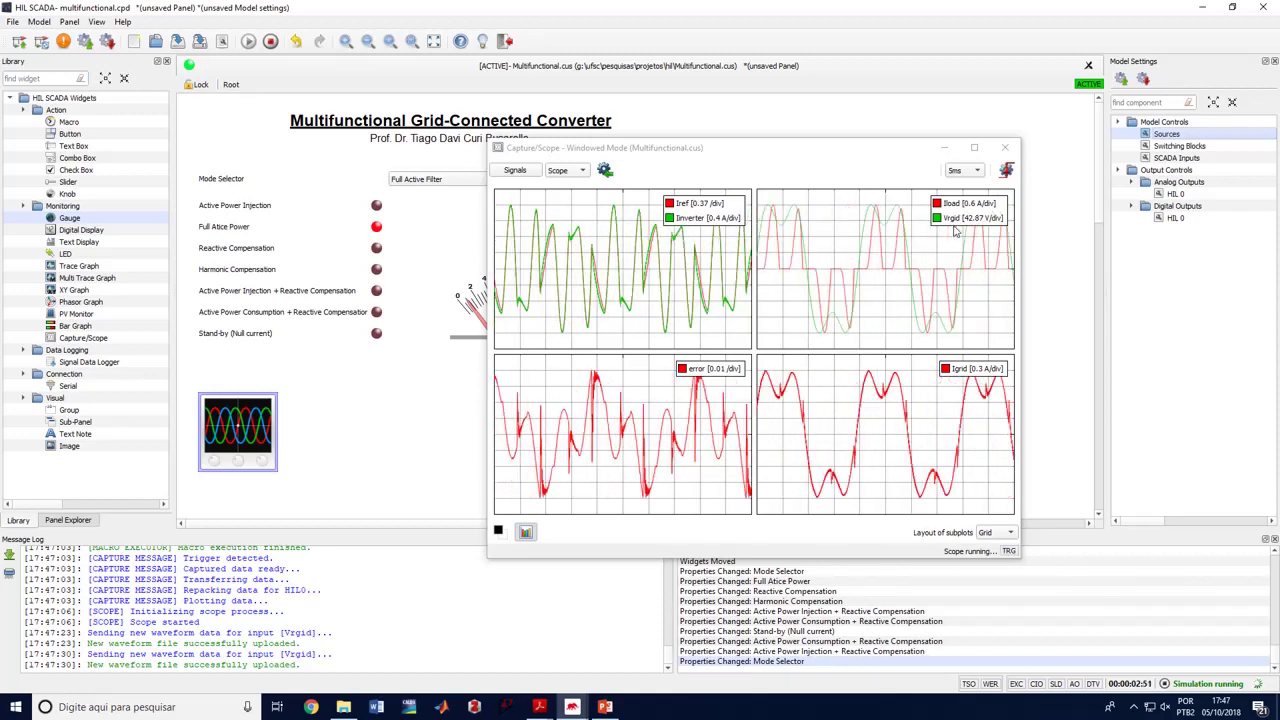
Step: Run Active Power Injection mode, check the source settings, then stop the simulation
left_click(440, 179)
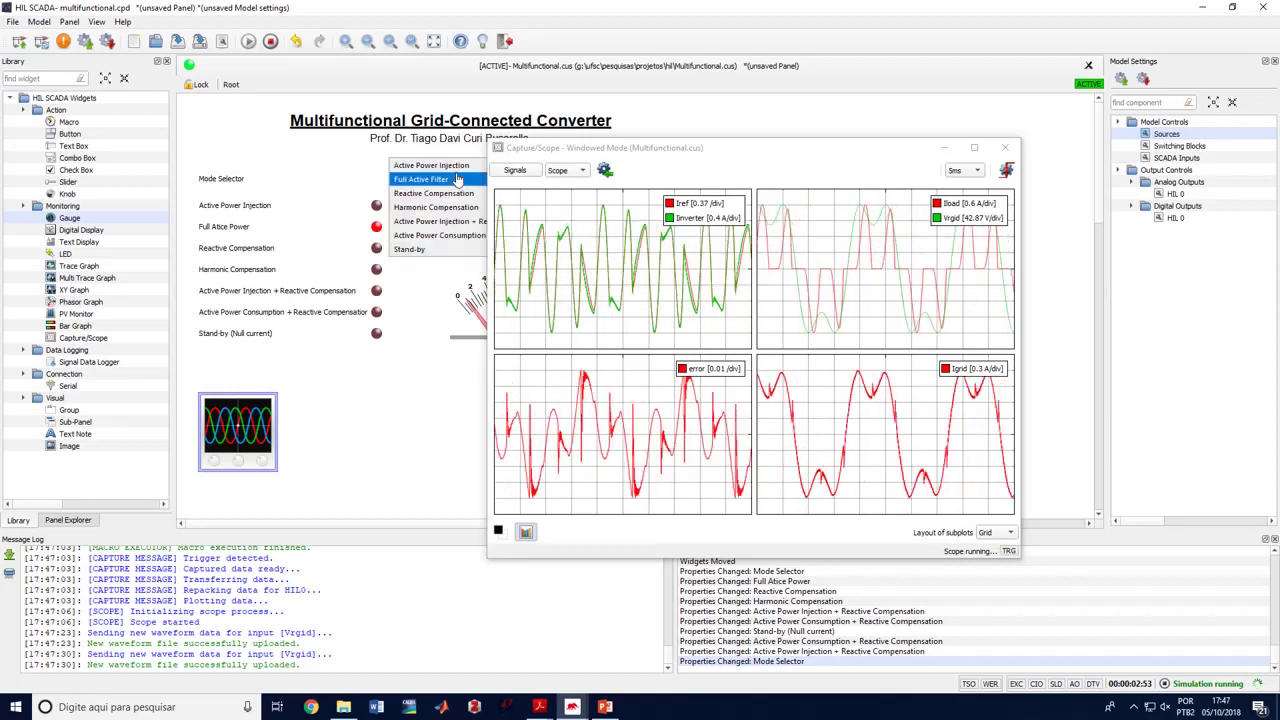
left_click(436, 166)
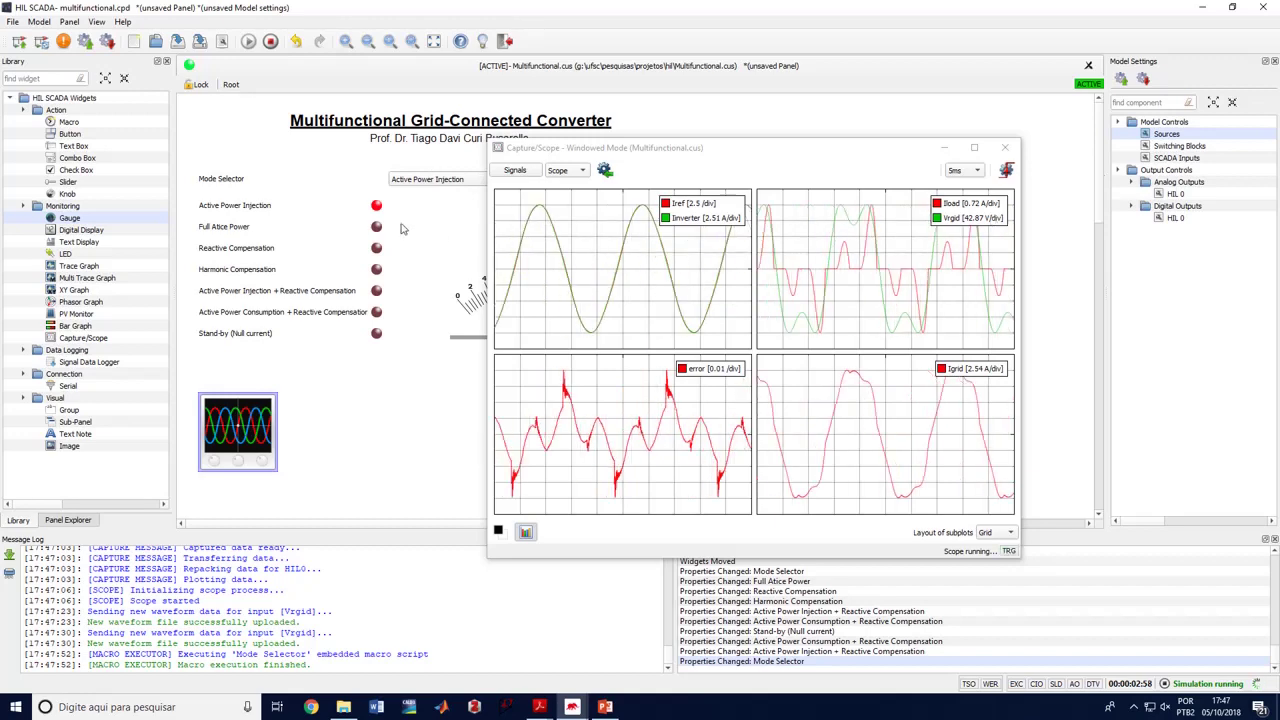
double_click(1167, 134)
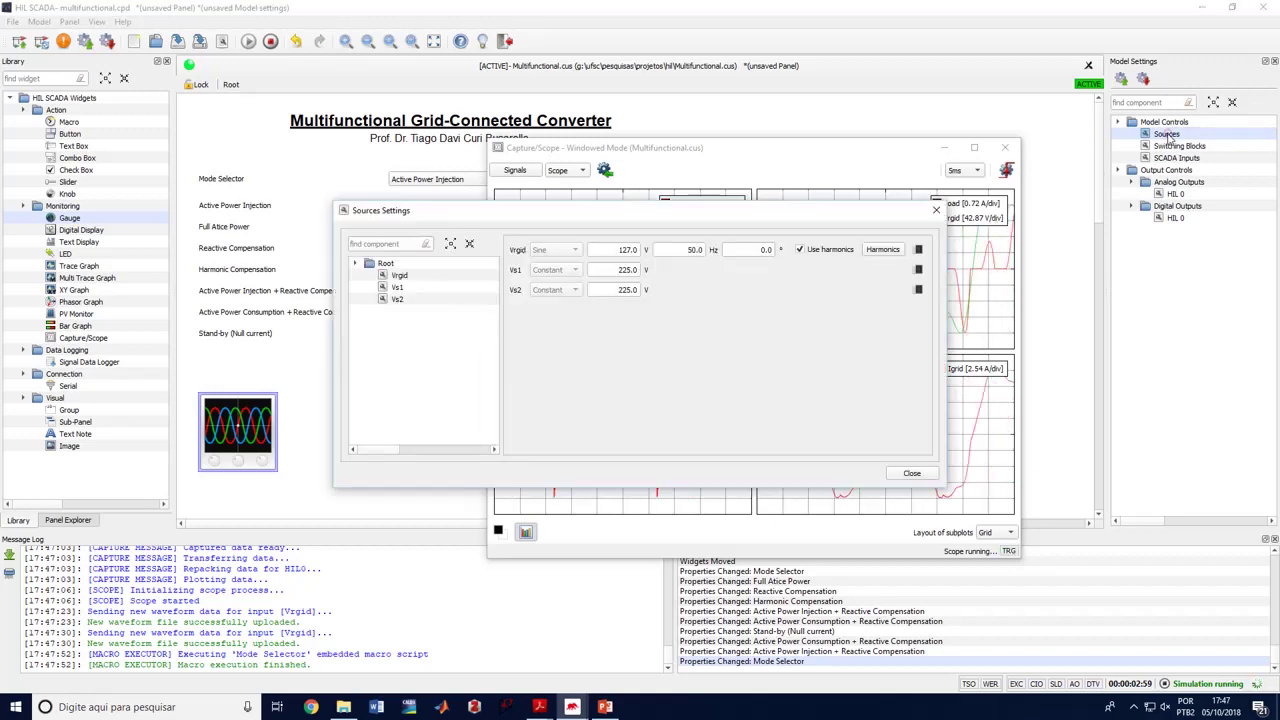
left_click(912, 473)
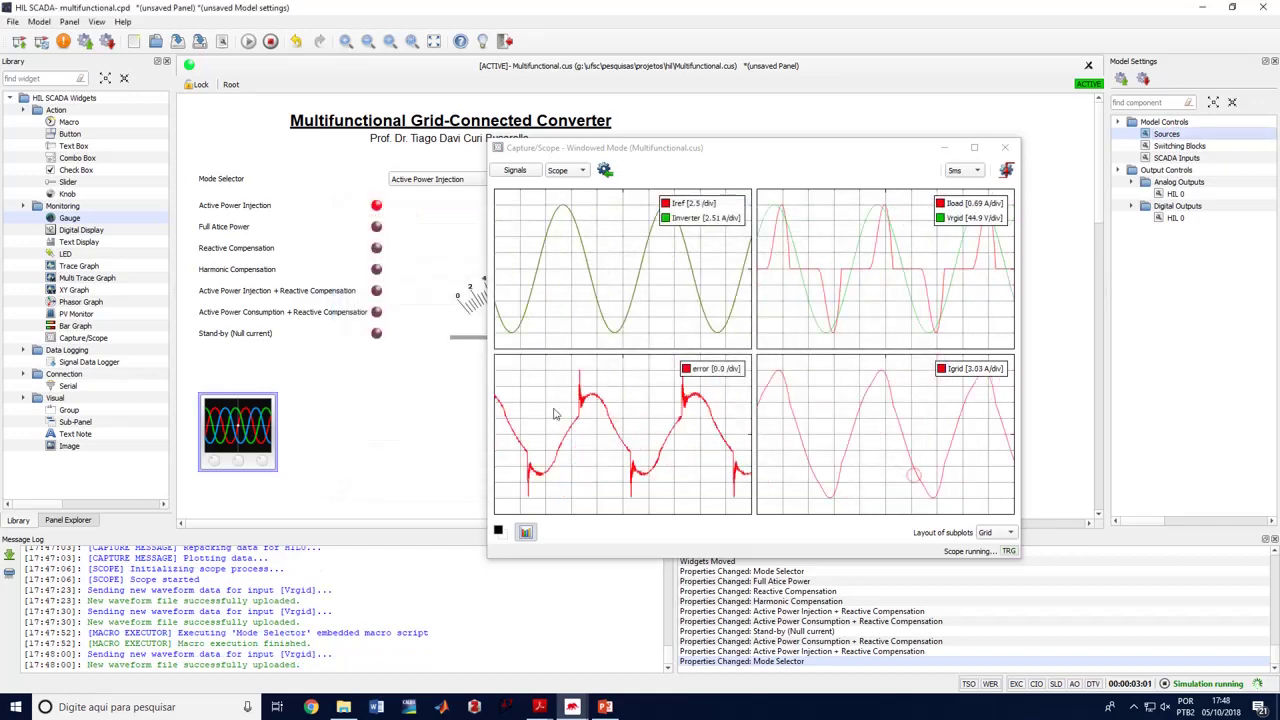
left_click_drag(786, 154, 965, 118)
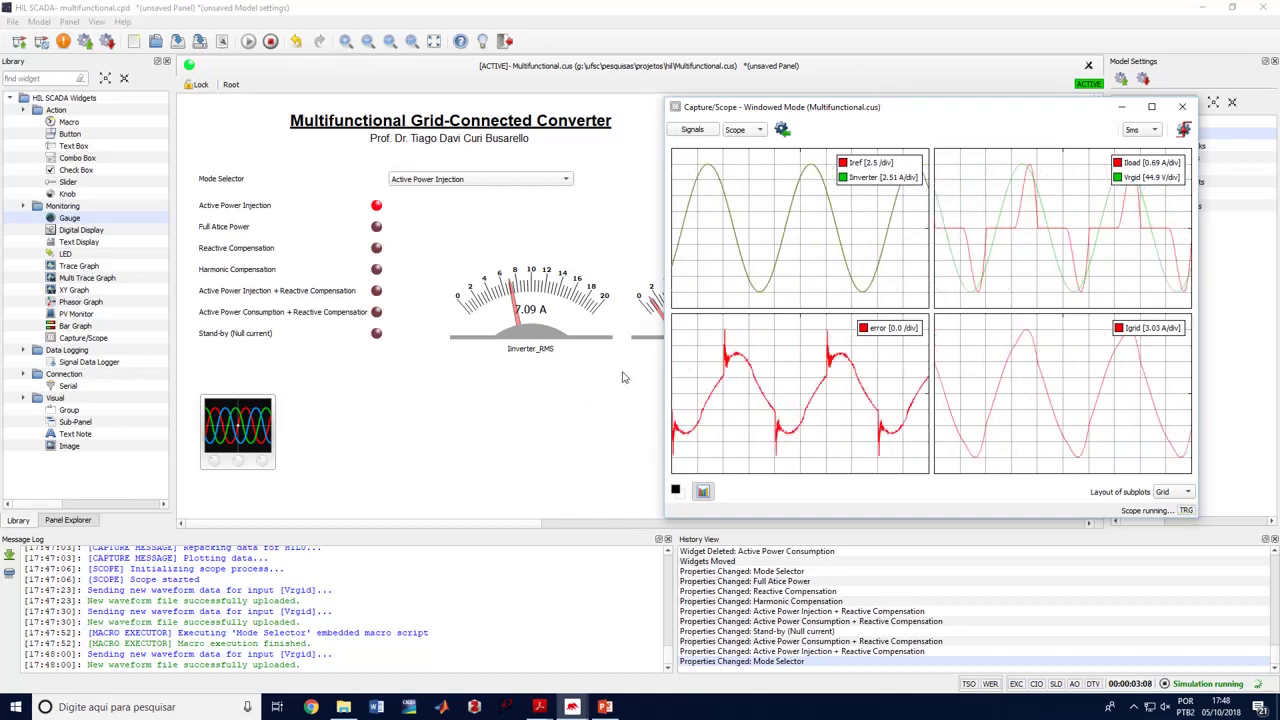
left_click(270, 42)
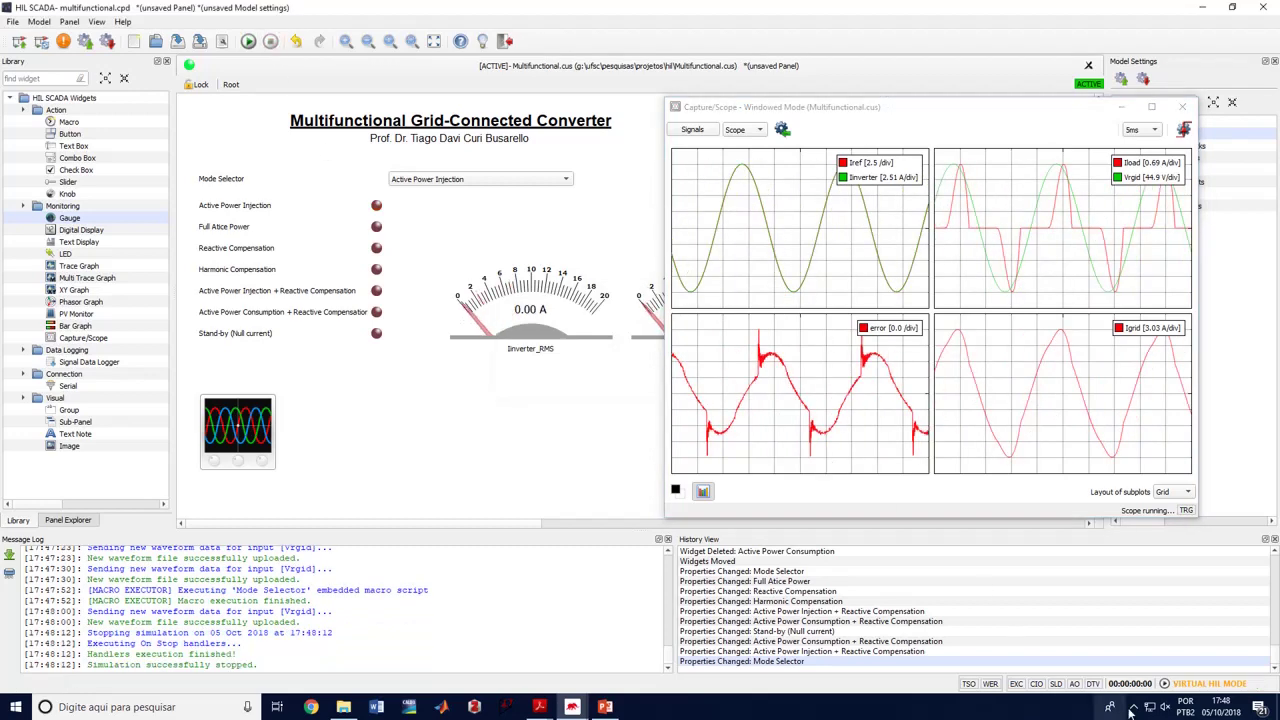